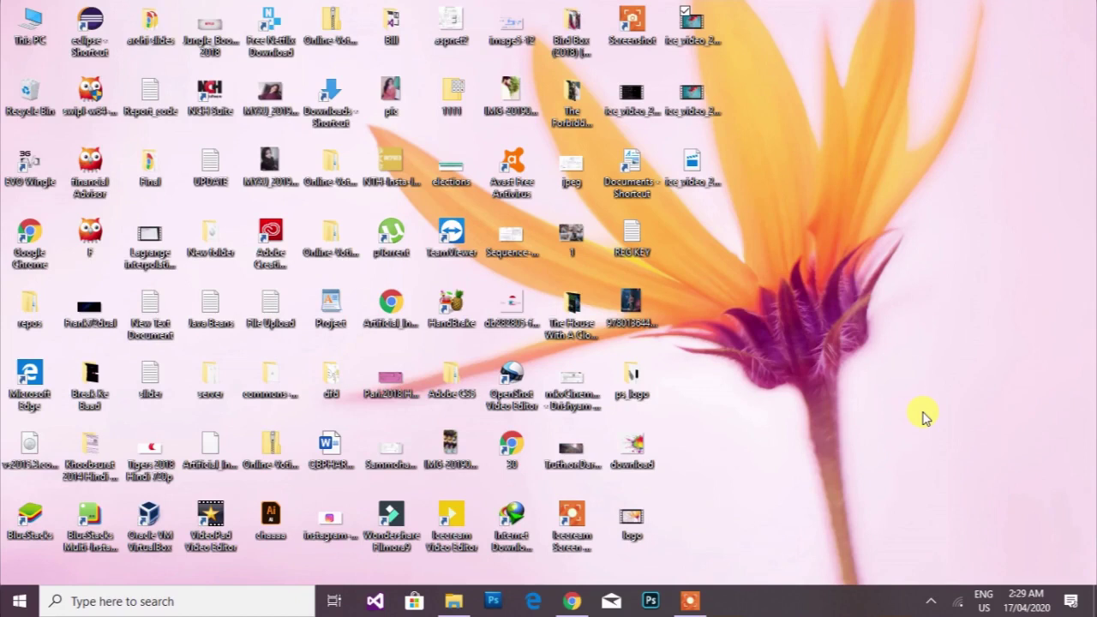
Step: Launch Photoshop from the taskbar so the New Document dialog appears
{"action": "left_click", "coordinate": [649, 602]}
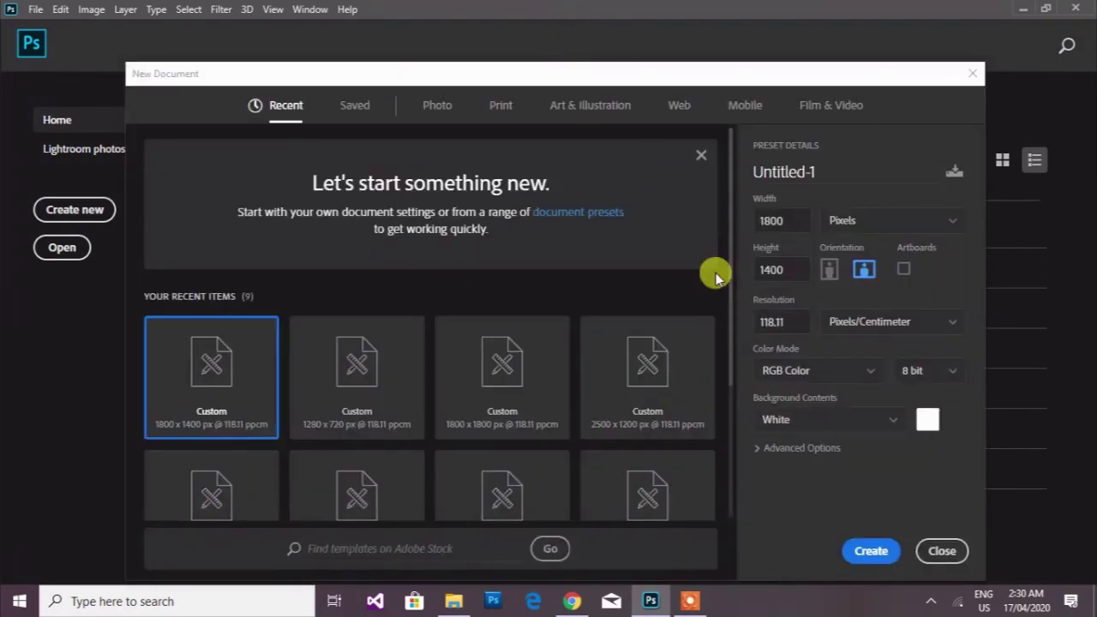
Step: Create a white 1800 × 1400 px document named 'Custom tool'
{"action": "double_click", "coordinate": [833, 167]}
{"action": "key", "text": "BackSpace"}
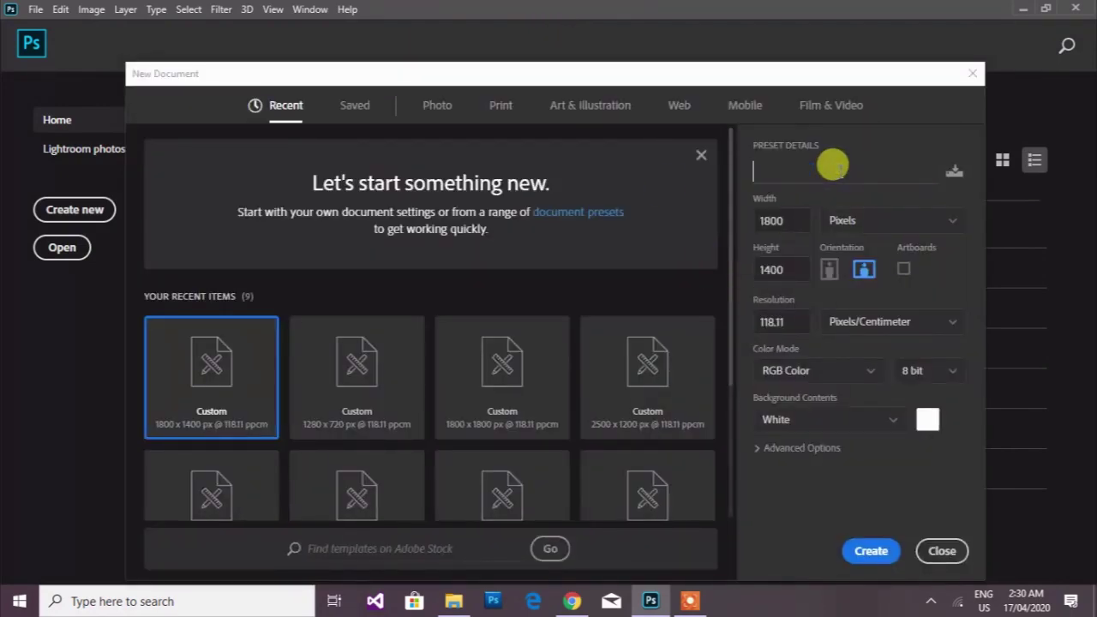
{"action": "type", "text": "C"}
{"action": "type", "text": "ustom "}
{"action": "type", "text": "tool"}
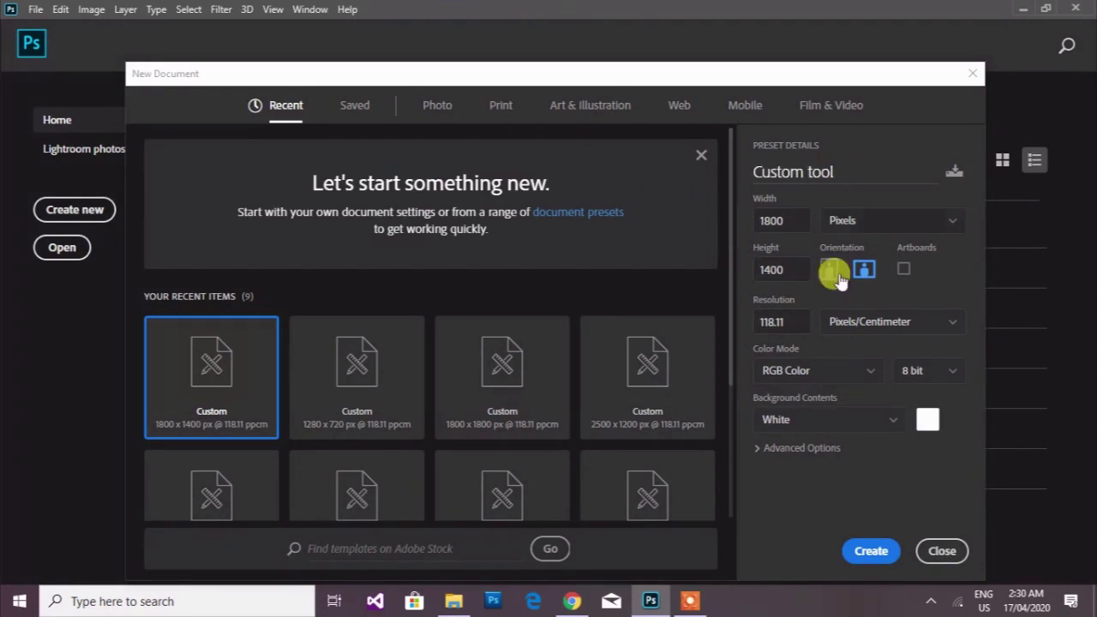
{"action": "left_click", "coordinate": [867, 554]}
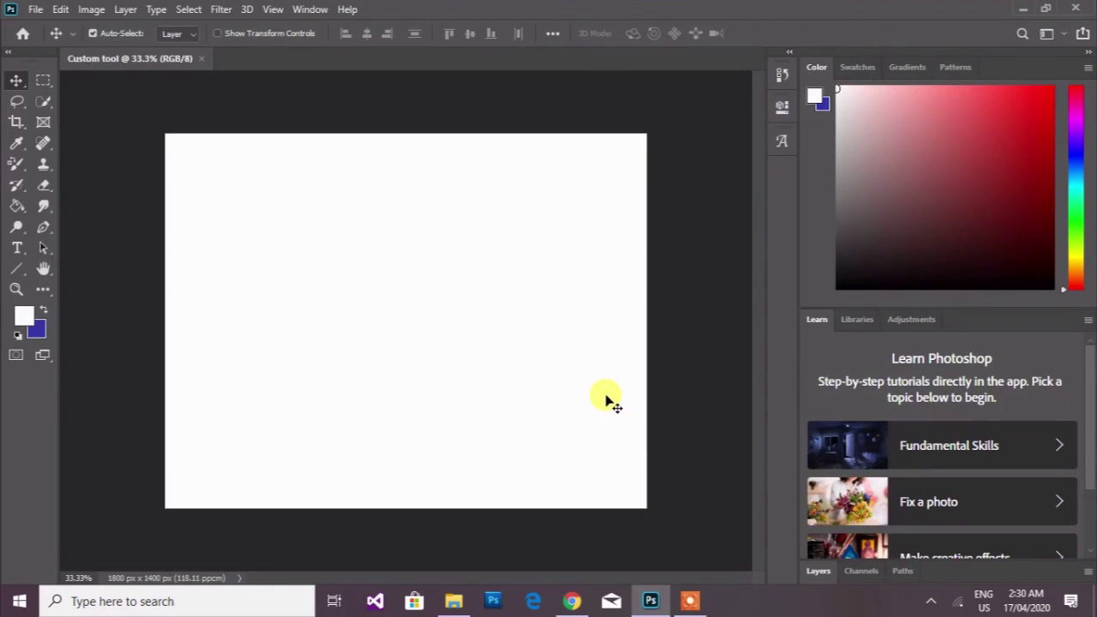
Step: Expand the Layers panel and add a new layer named 'color' via Layer > New > Layer
{"action": "left_click", "coordinate": [815, 573]}
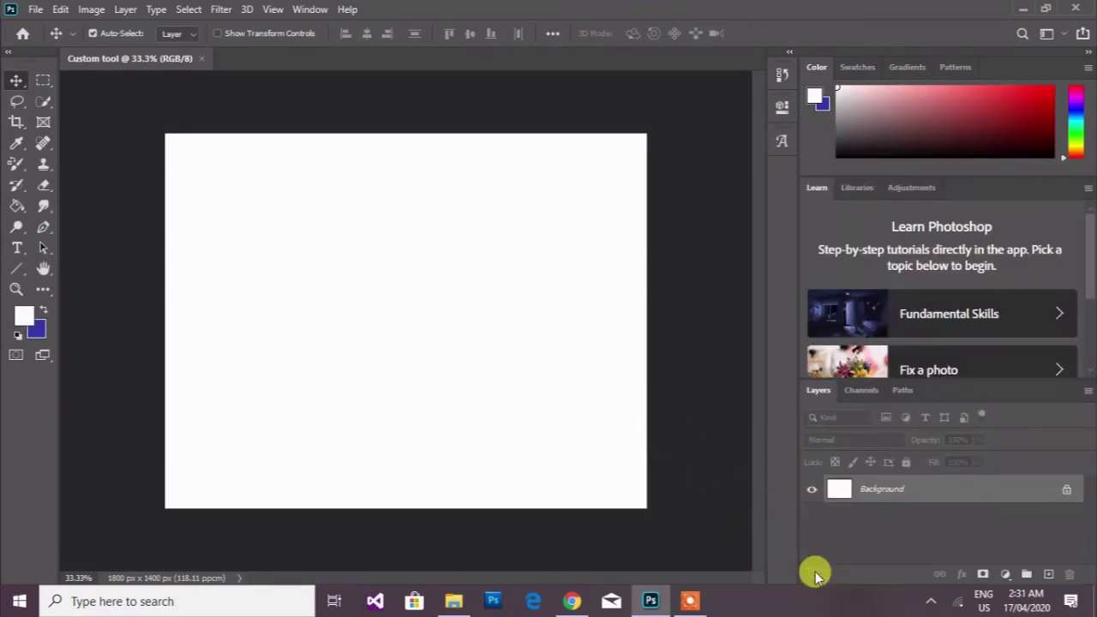
{"action": "left_click", "coordinate": [122, 10]}
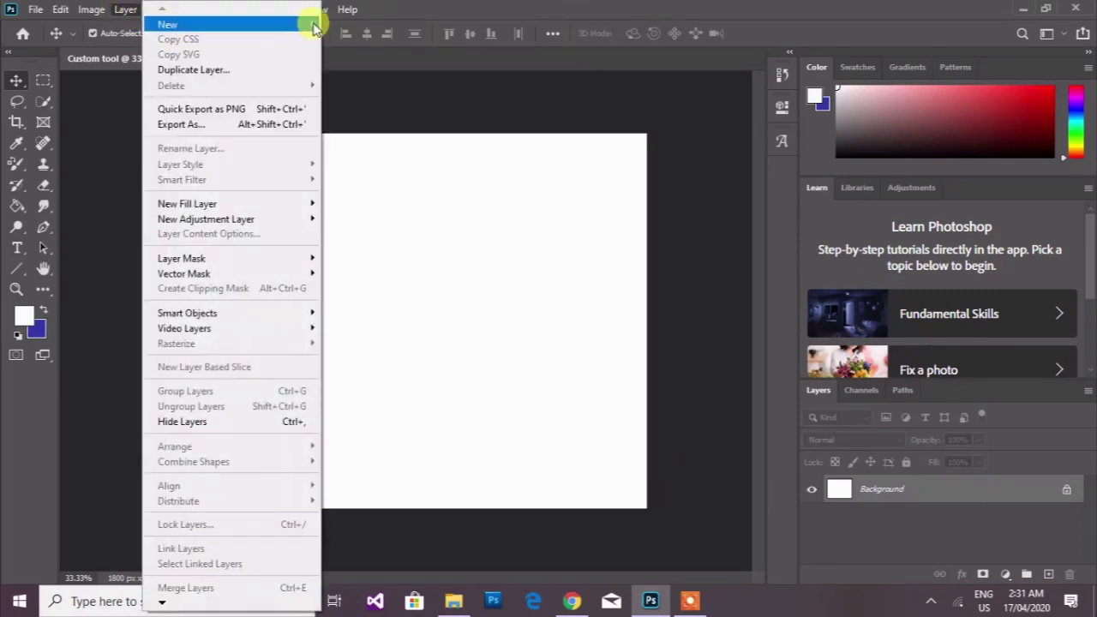
{"action": "mouse_move", "coordinate": [232, 24]}
{"action": "left_click", "coordinate": [342, 24]}
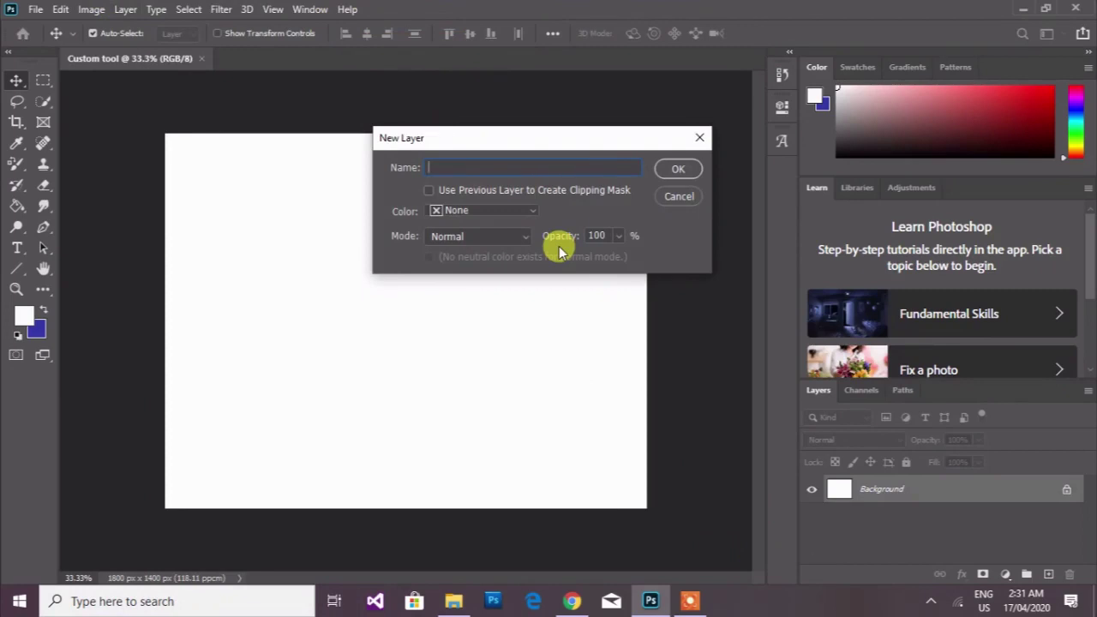
{"action": "type", "text": "color"}
{"action": "key", "text": "Return"}
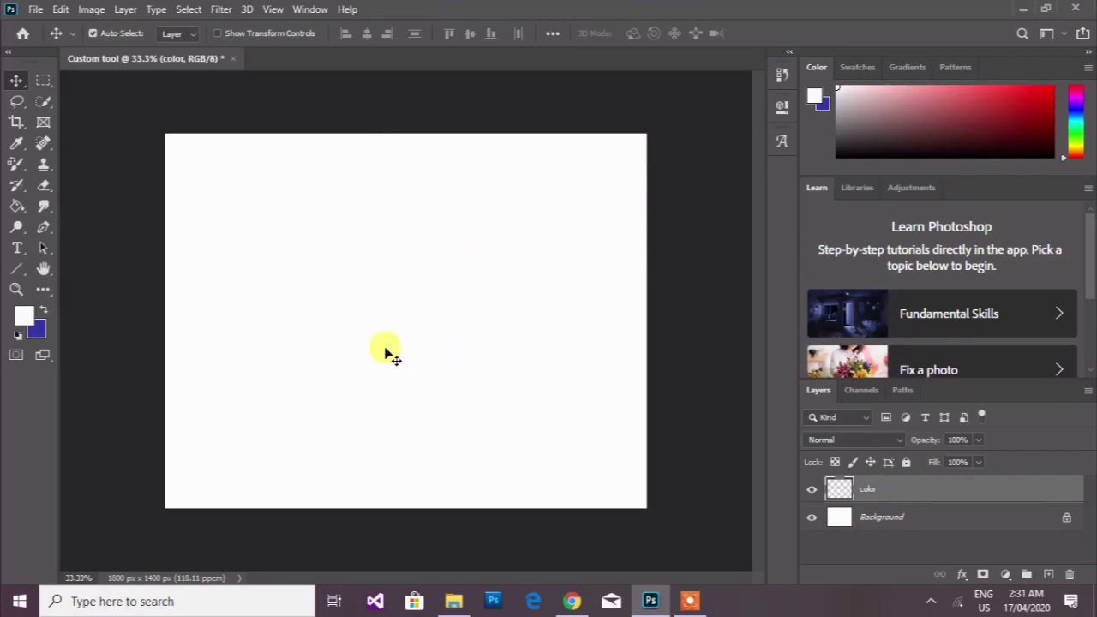
Step: Set the foreground colour to the web-safe grey #666666
{"action": "left_click", "coordinate": [25, 317]}
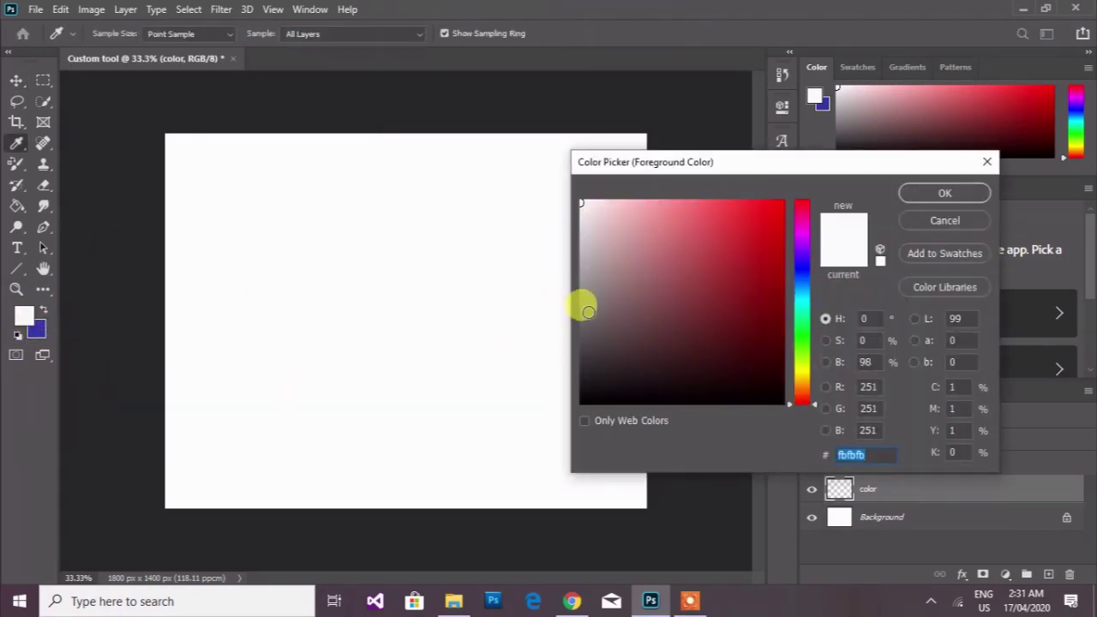
{"action": "left_click", "coordinate": [588, 311]}
{"action": "mouse_move", "coordinate": [588, 311]}
{"action": "left_mouse_down"}
{"action": "mouse_move", "coordinate": [588, 326]}
{"action": "mouse_move", "coordinate": [569, 296]}
{"action": "left_mouse_up"}
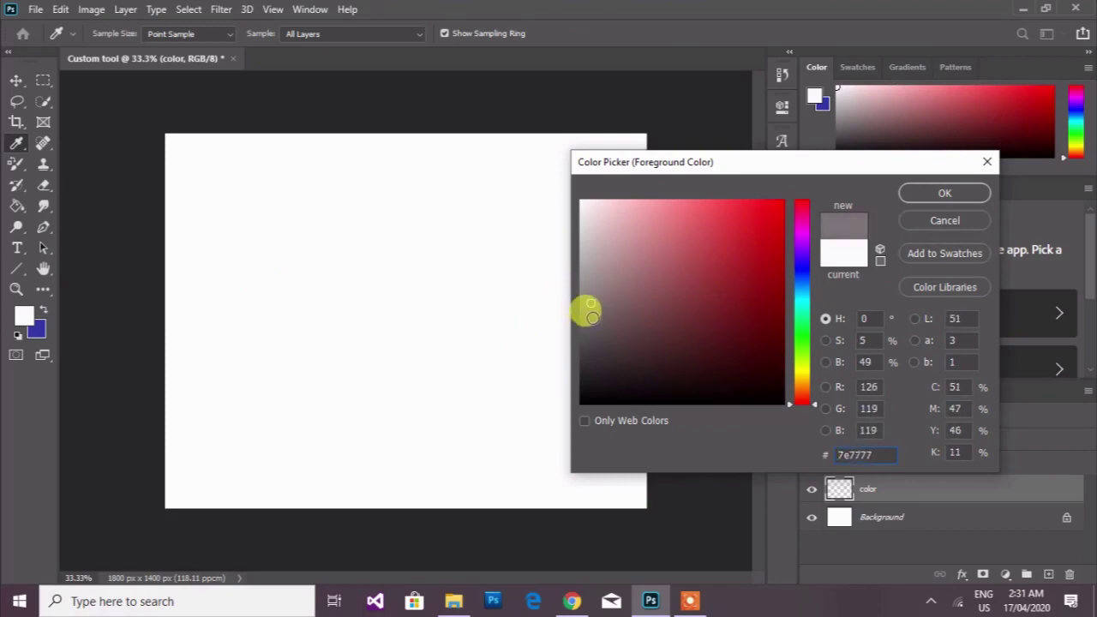
{"action": "left_click", "coordinate": [587, 326]}
{"action": "mouse_move", "coordinate": [587, 326]}
{"action": "left_mouse_down"}
{"action": "mouse_move", "coordinate": [583, 335]}
{"action": "mouse_move", "coordinate": [586, 309]}
{"action": "left_mouse_up"}
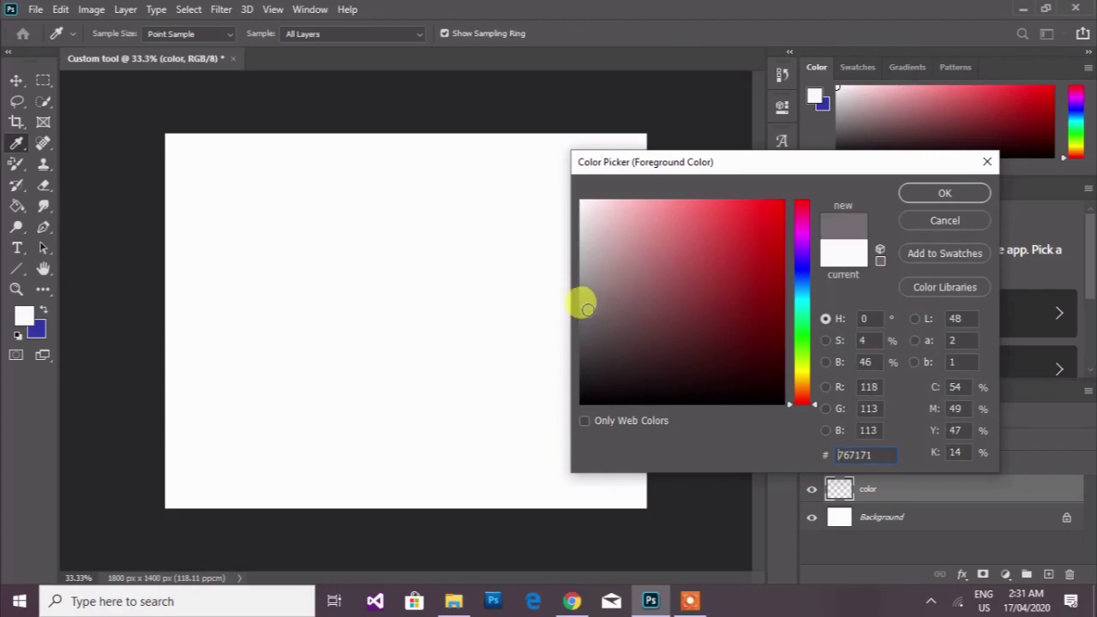
{"action": "left_click", "coordinate": [878, 257]}
{"action": "left_click", "coordinate": [942, 194]}
{"action": "key", "text": "v"}
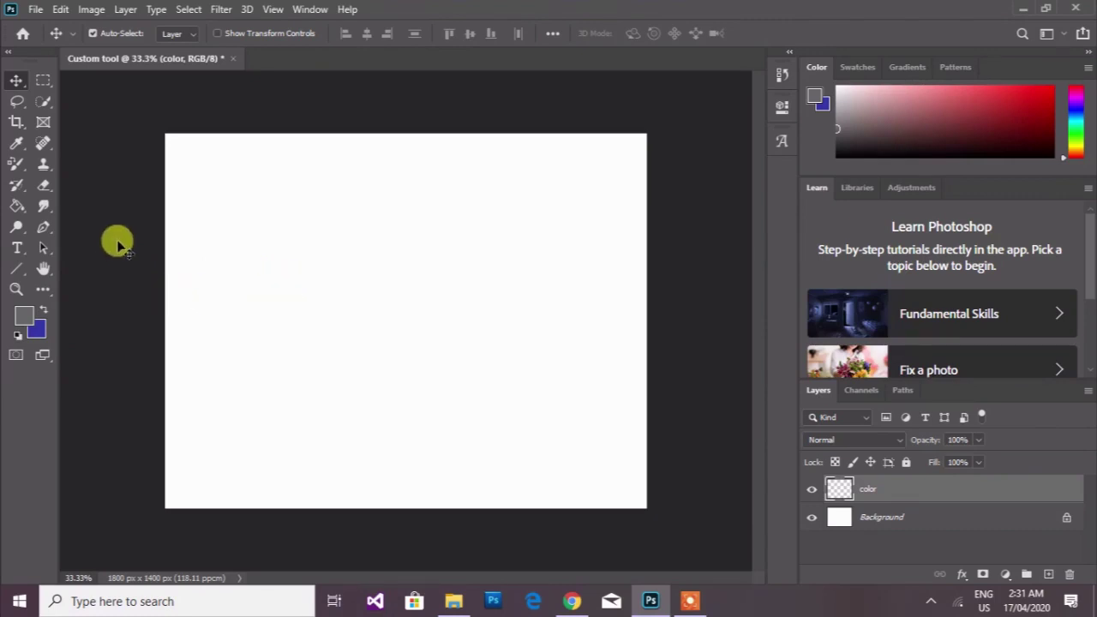
Step: Drag a foreground-to-background gradient top to bottom across the color layer, grey to blue
{"action": "left_click", "coordinate": [22, 215]}
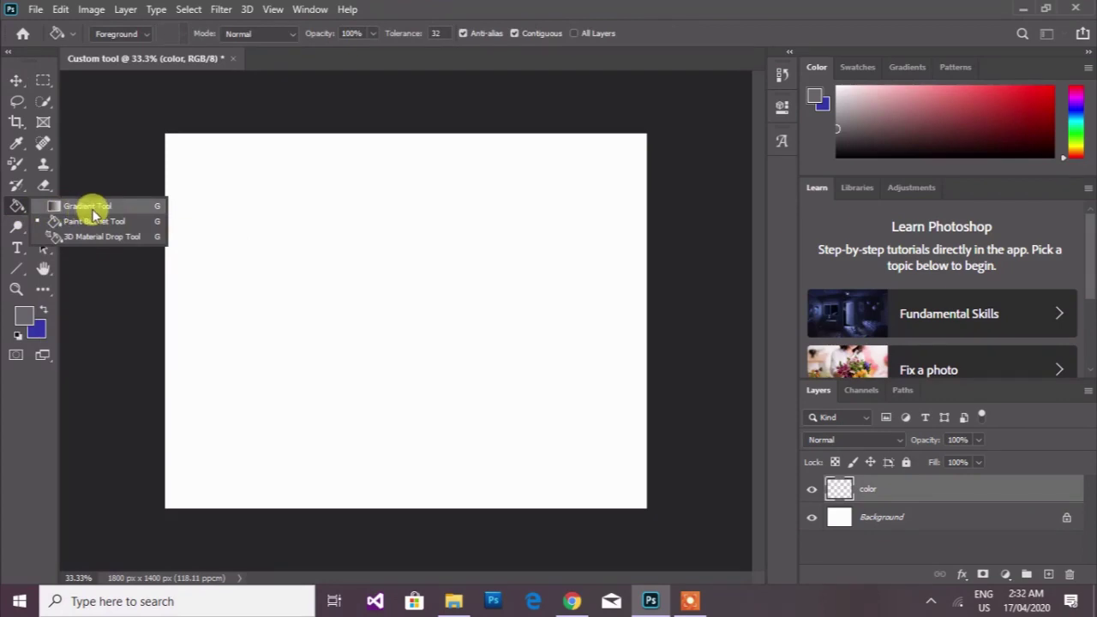
{"action": "left_click", "coordinate": [89, 207]}
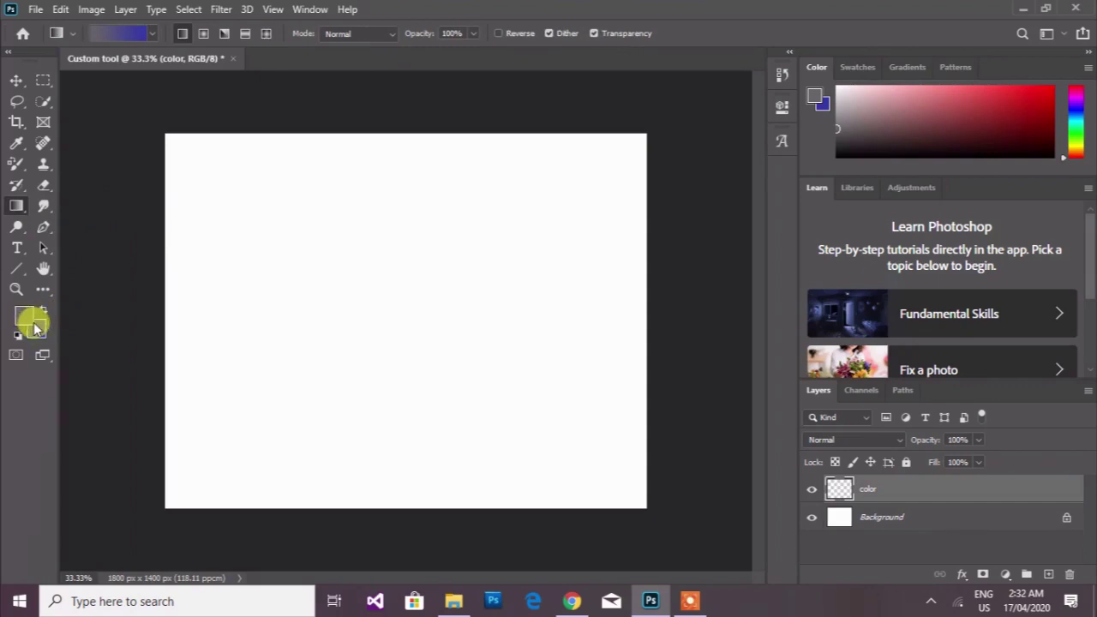
{"action": "left_click", "coordinate": [156, 36]}
{"action": "left_click", "coordinate": [155, 36]}
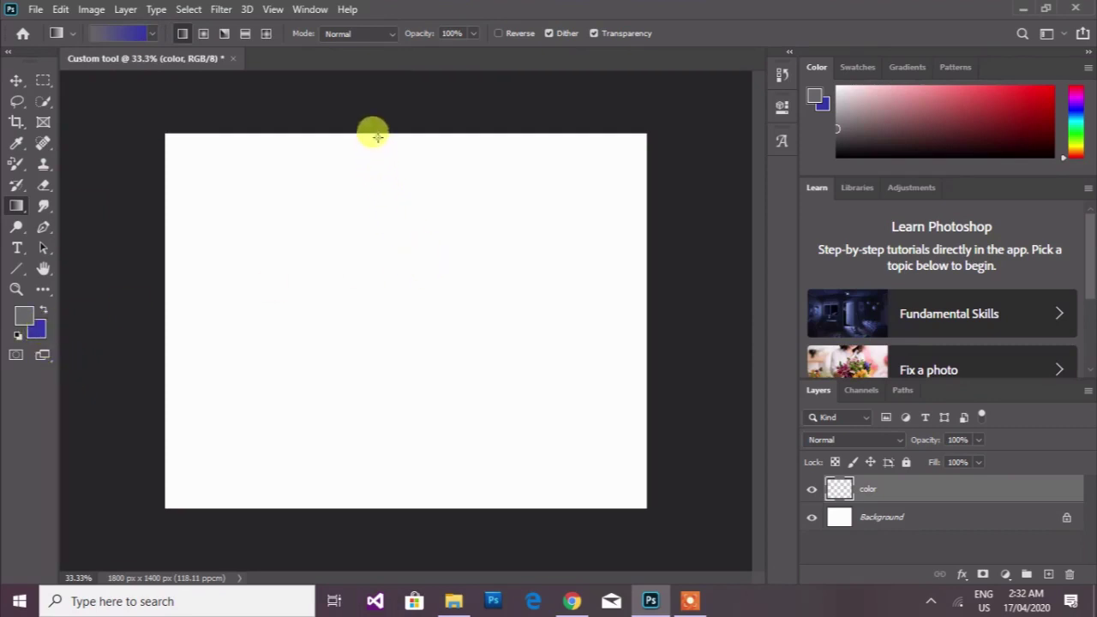
{"action": "left_click_drag", "start_coordinate": [377, 137], "coordinate": [393, 504]}
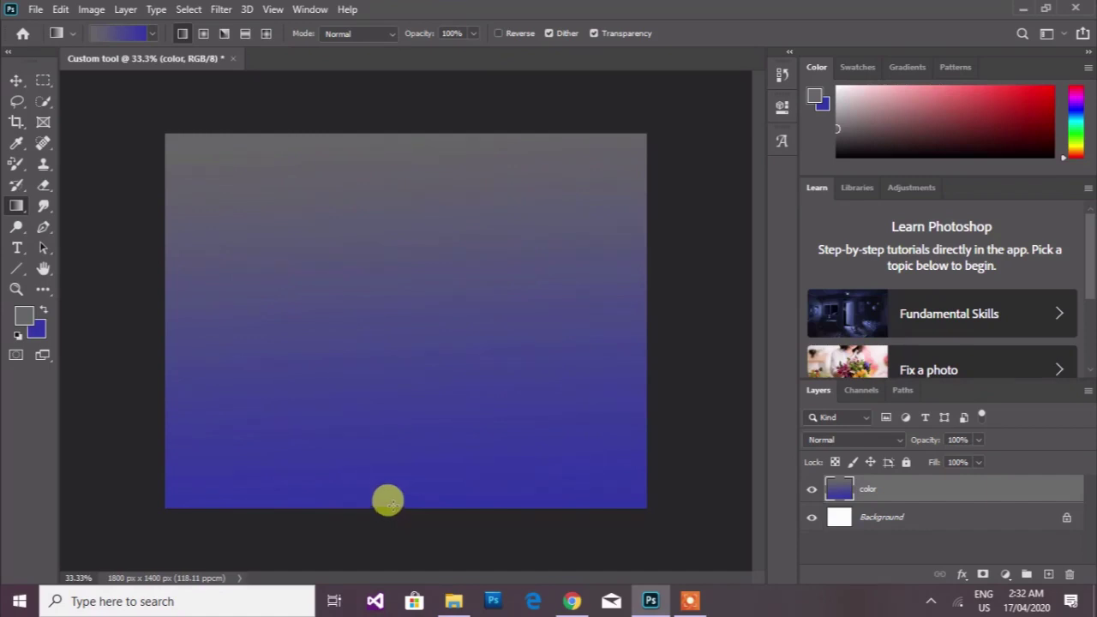
{"action": "left_click", "coordinate": [15, 86]}
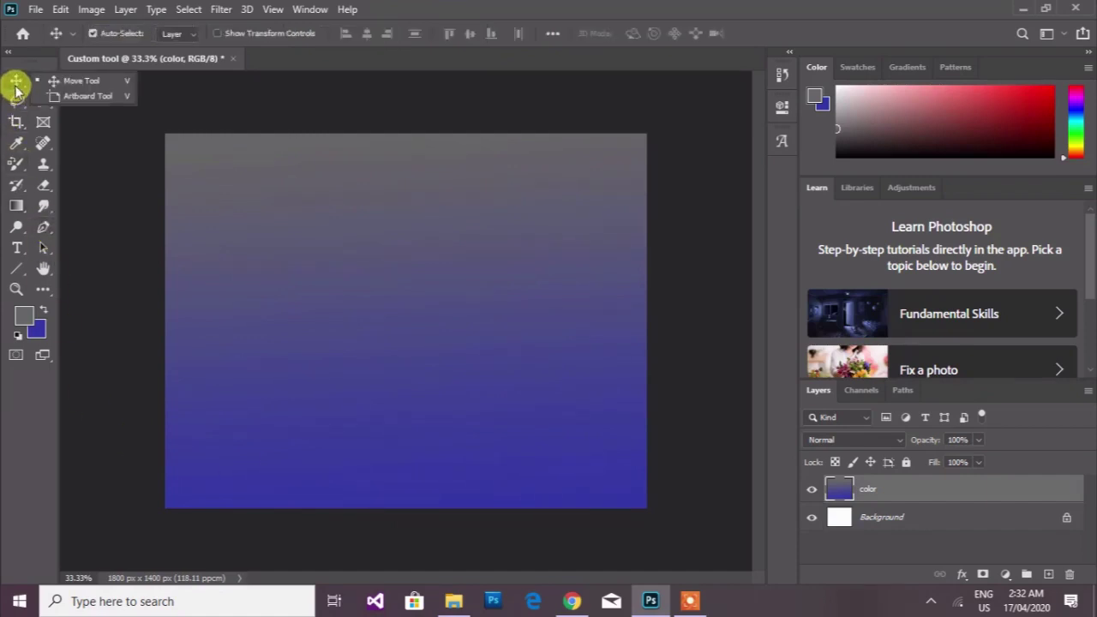
Step: Add a new layer named 'shape' and select the Custom Shape Tool
{"action": "left_click", "coordinate": [125, 10]}
{"action": "mouse_move", "coordinate": [168, 24]}
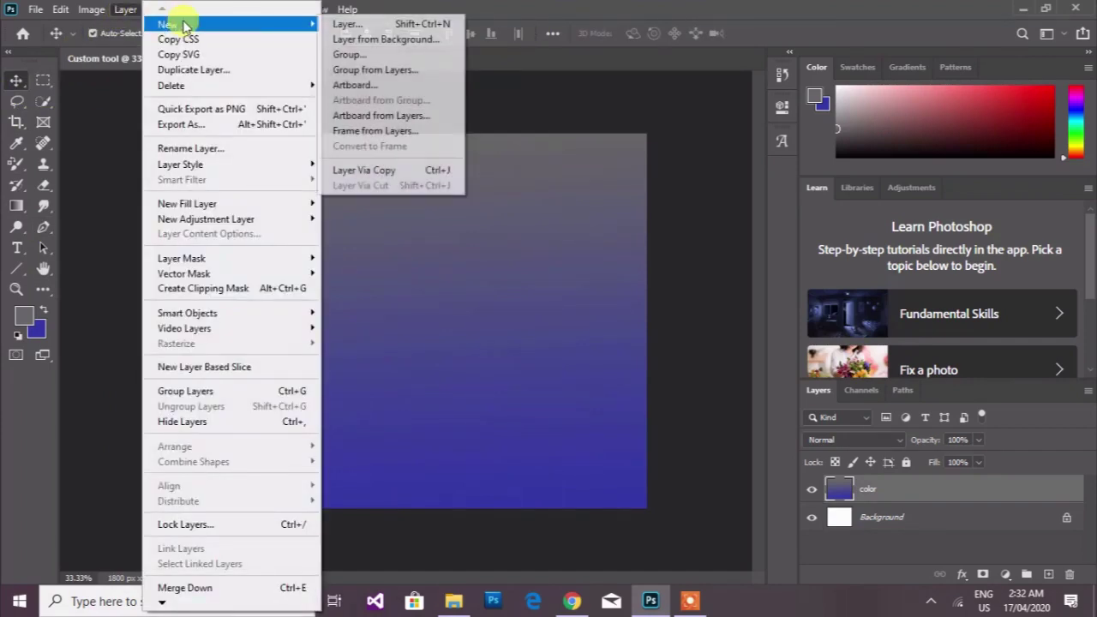
{"action": "left_click", "coordinate": [338, 23]}
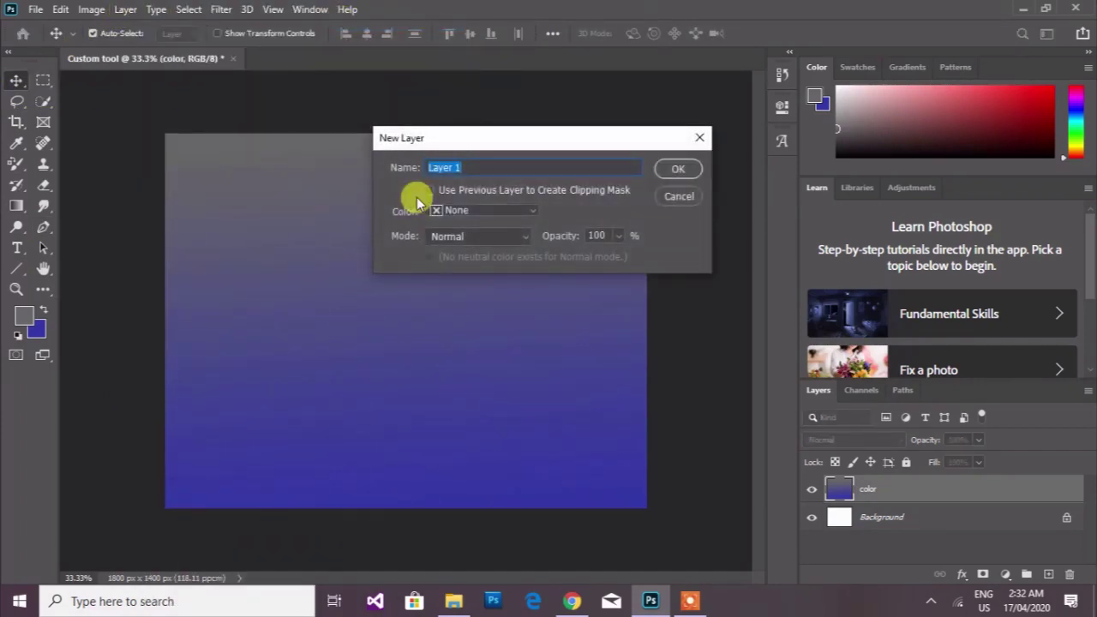
{"action": "type", "text": "shape"}
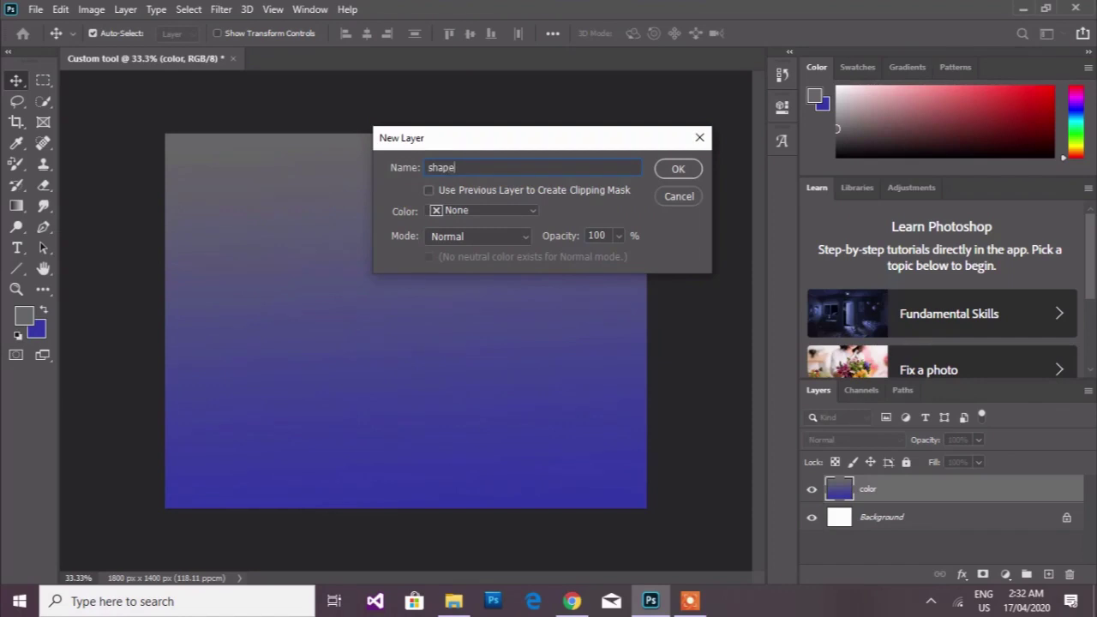
{"action": "key", "text": "Return"}
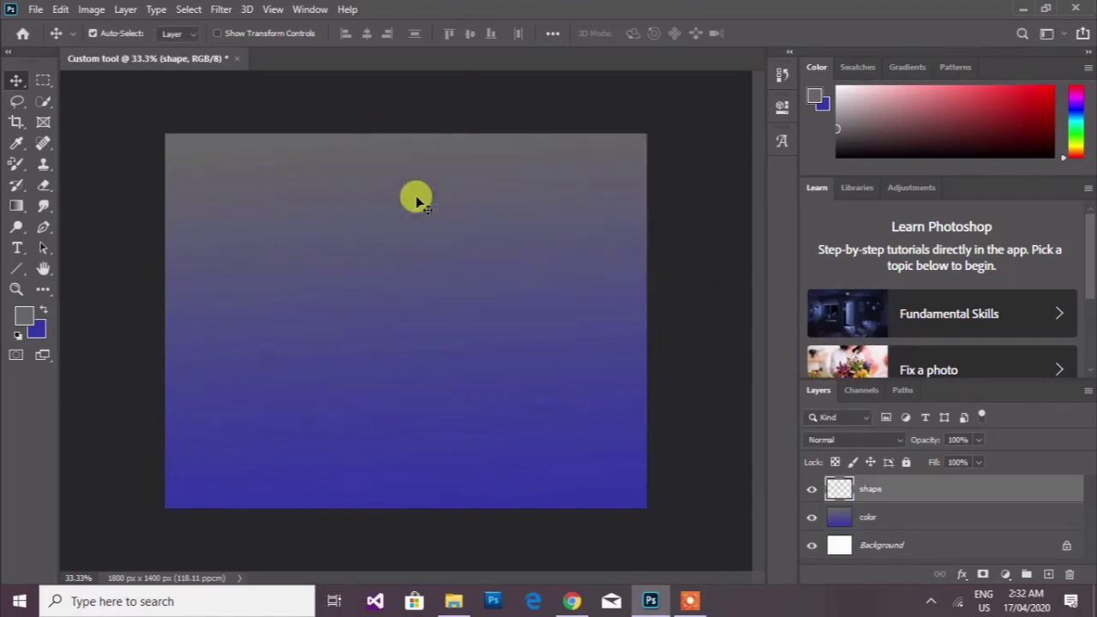
{"action": "left_click", "coordinate": [20, 272]}
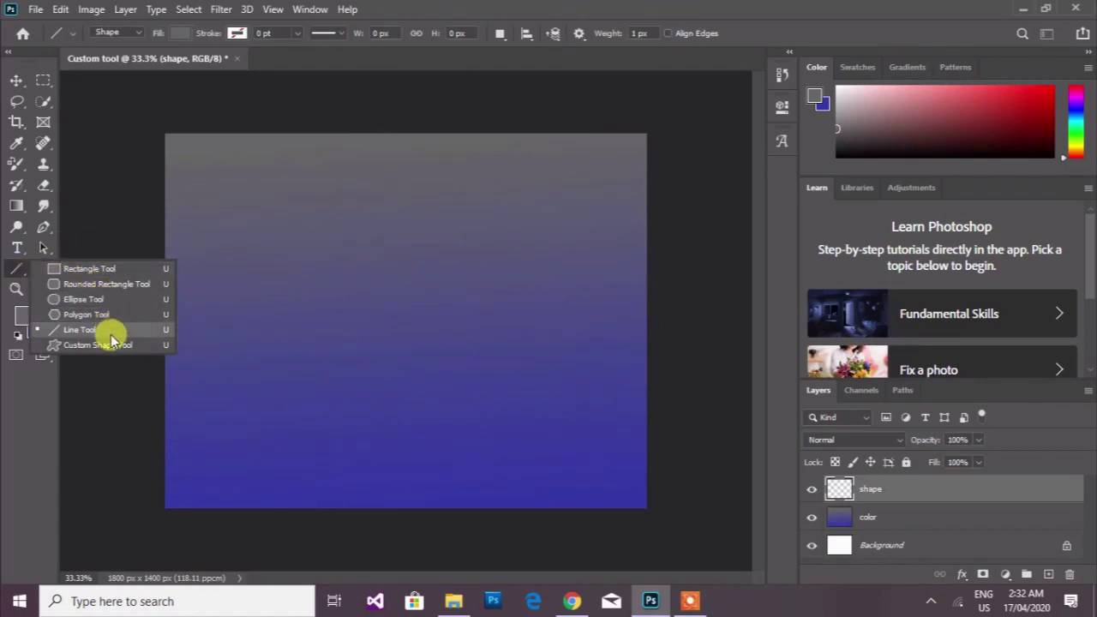
{"action": "left_click", "coordinate": [111, 346]}
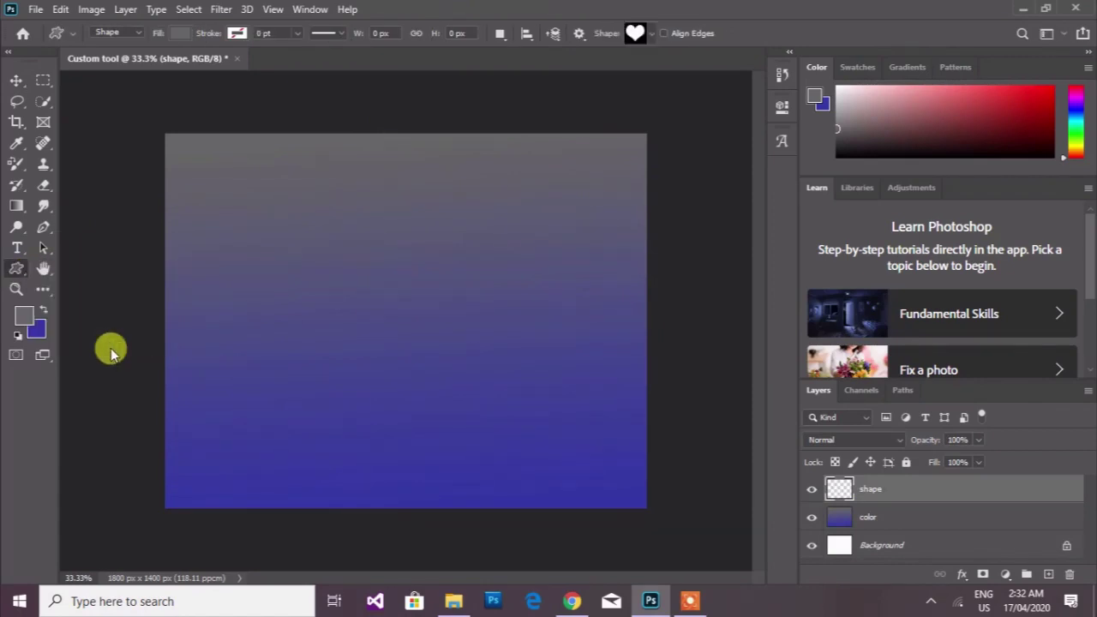
Step: Open the custom shape picker and expand the Legacy Shapes and 2019 Shapes folders
{"action": "left_click", "coordinate": [25, 317]}
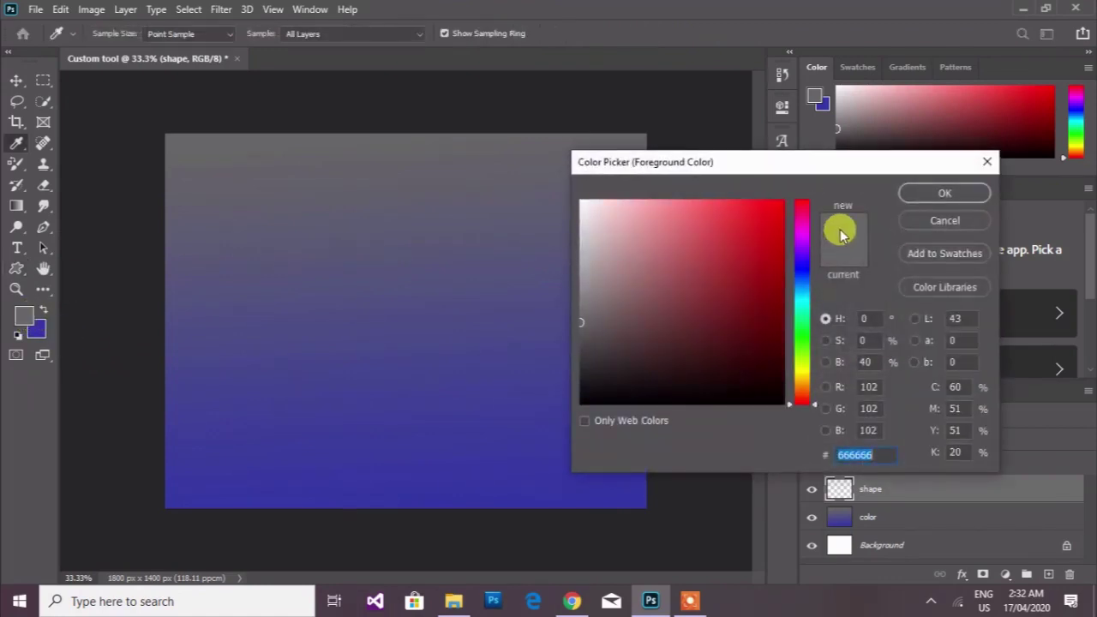
{"action": "left_click", "coordinate": [983, 164]}
{"action": "left_click", "coordinate": [651, 36]}
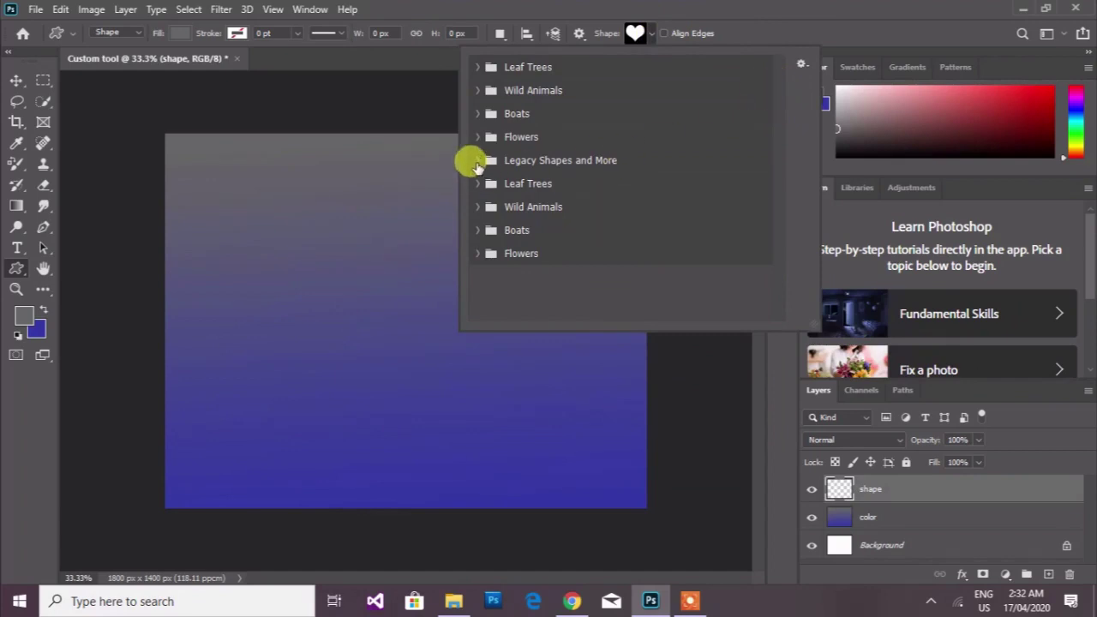
{"action": "left_click", "coordinate": [477, 161]}
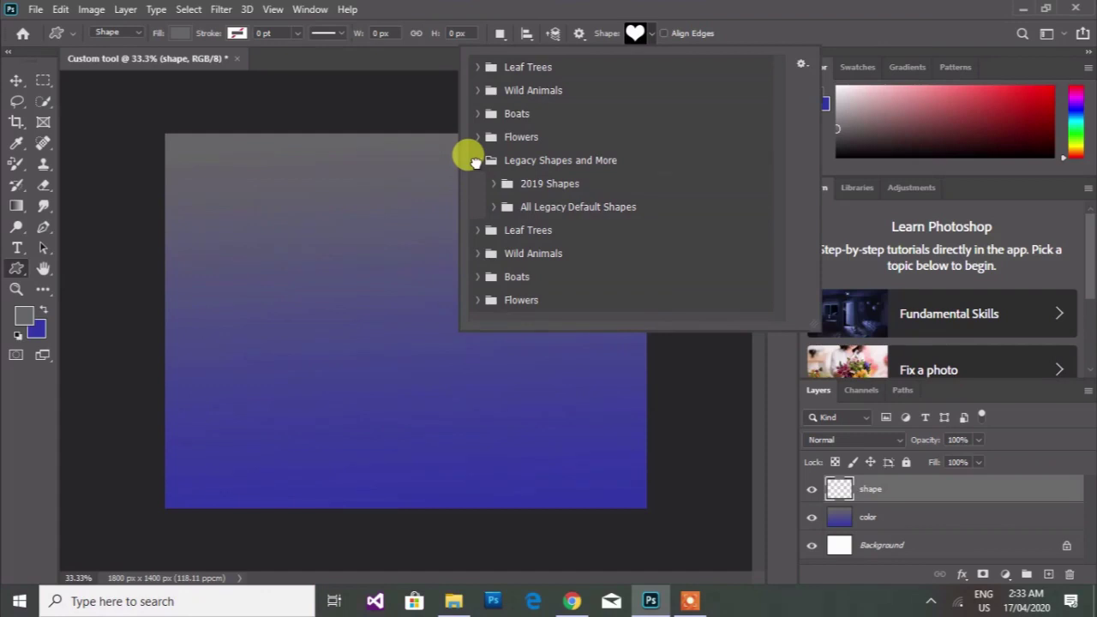
{"action": "left_click", "coordinate": [802, 63]}
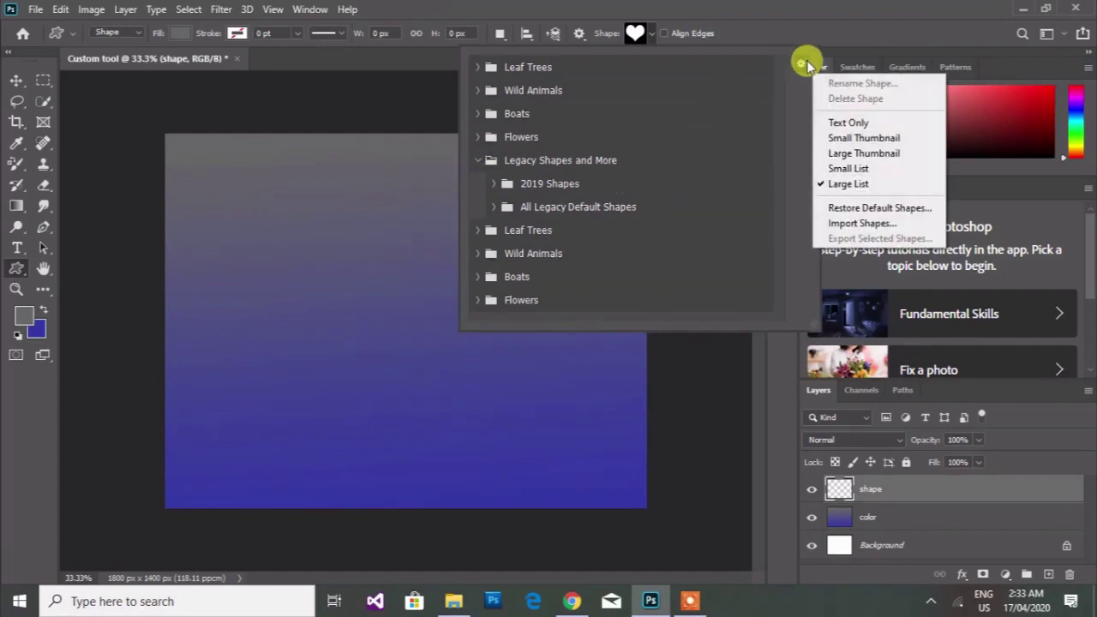
{"action": "left_click", "coordinate": [487, 190]}
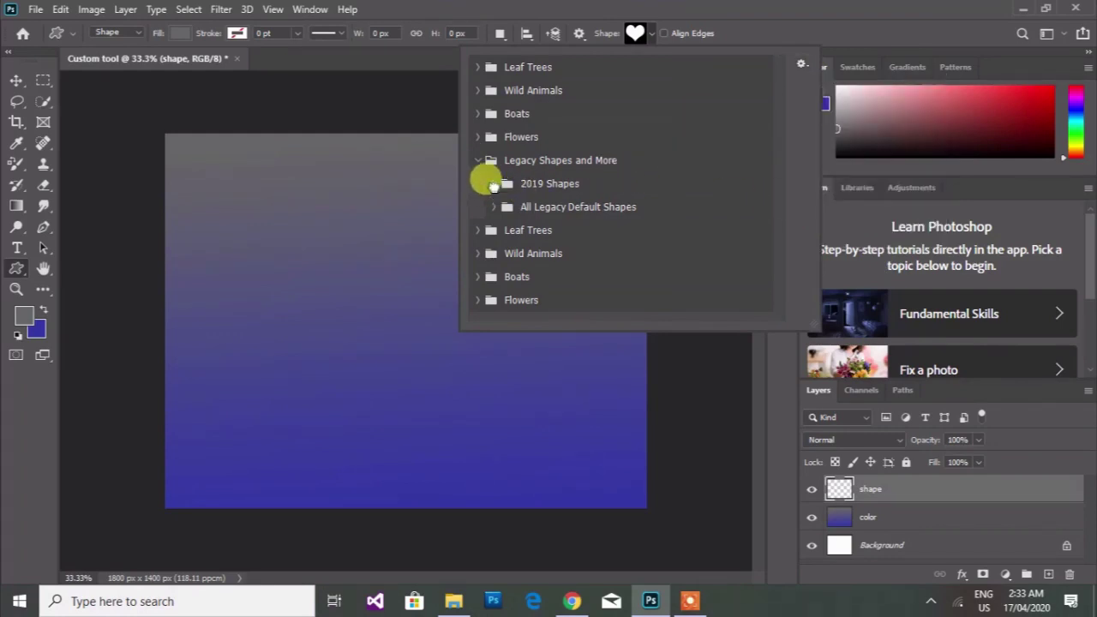
{"action": "left_click", "coordinate": [494, 185]}
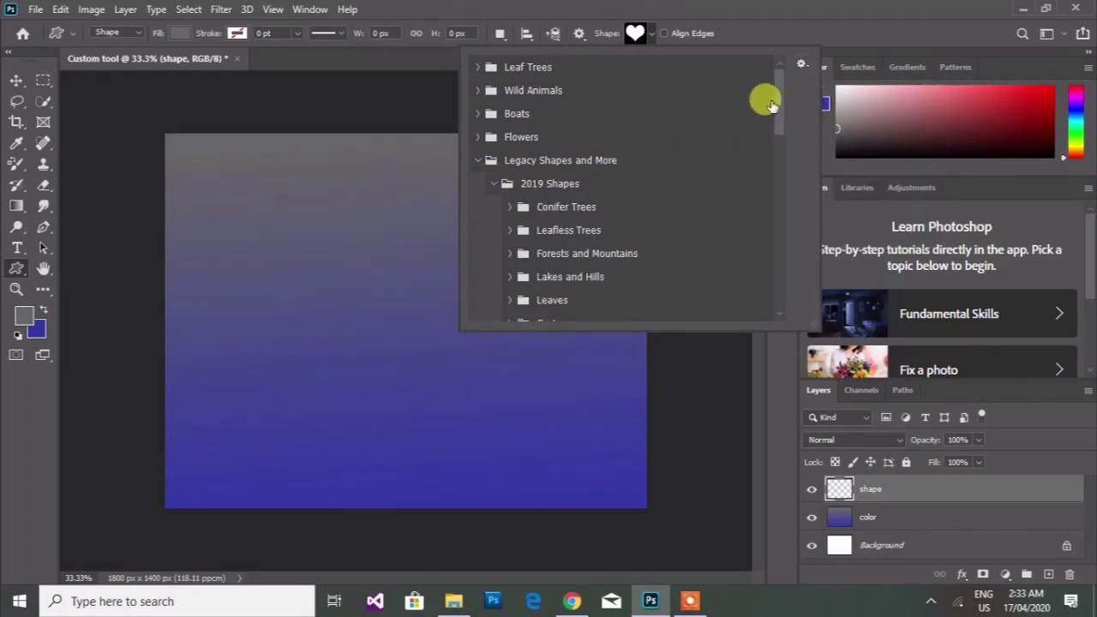
Step: Scroll to the Landmarks set and choose the Taj Mahal shape
{"action": "left_click_drag", "start_coordinate": [776, 104], "coordinate": [777, 154]}
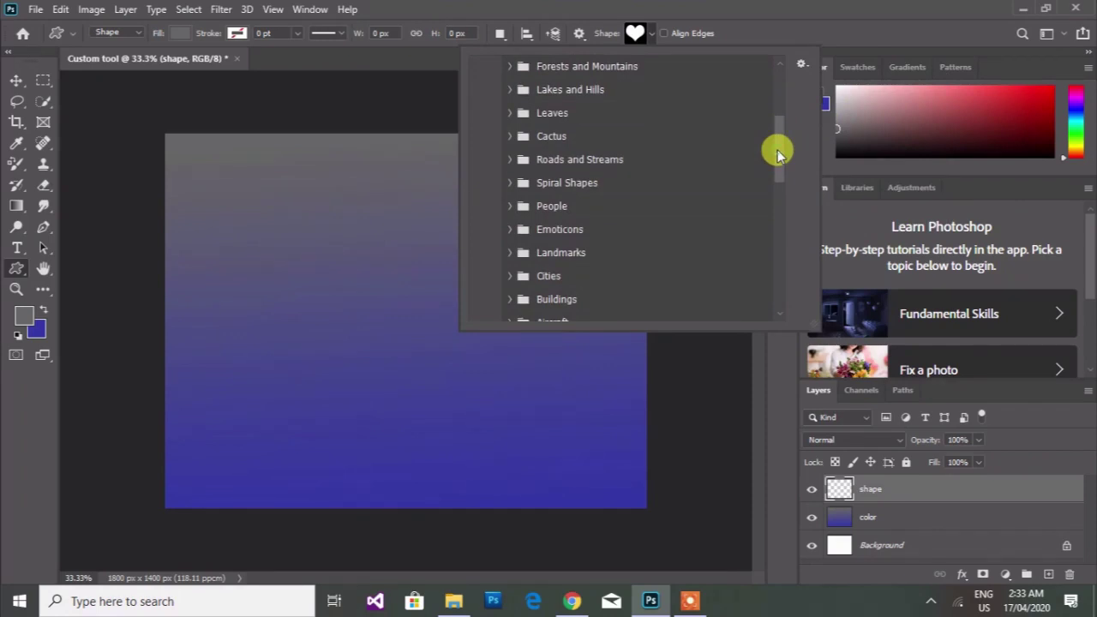
{"action": "left_click_drag", "start_coordinate": [778, 154], "coordinate": [778, 168]}
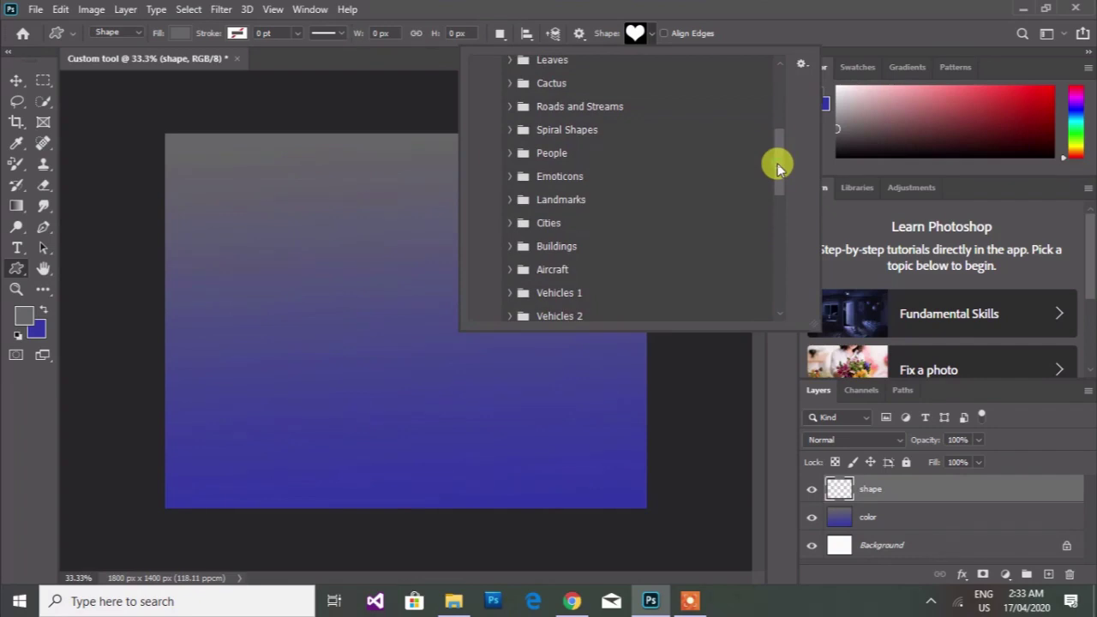
{"action": "left_click_drag", "start_coordinate": [777, 169], "coordinate": [775, 177]}
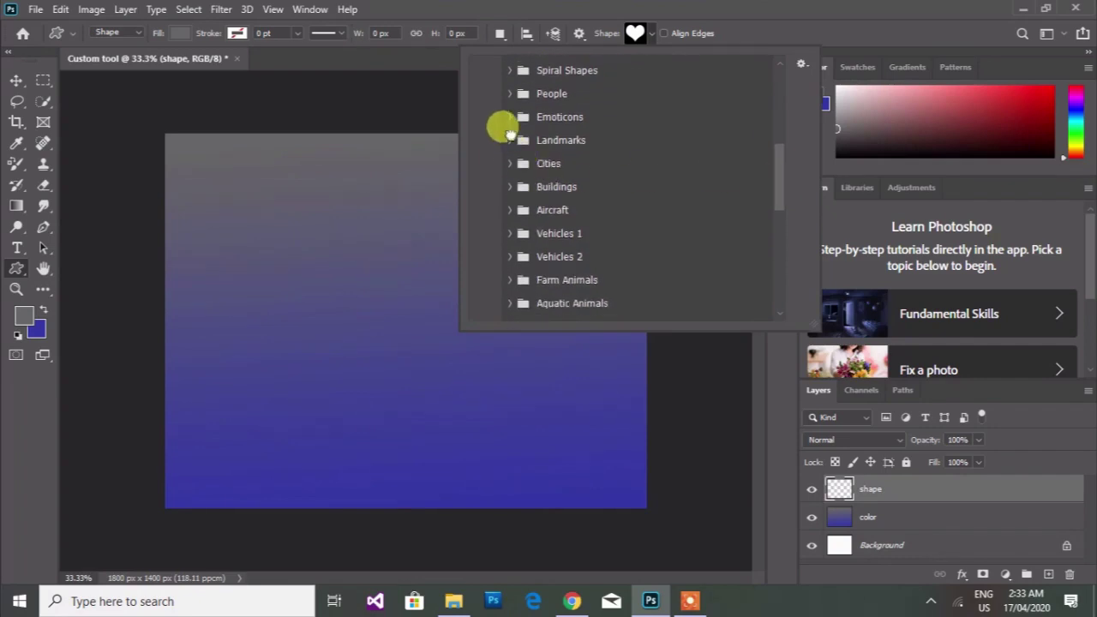
{"action": "left_click", "coordinate": [509, 140]}
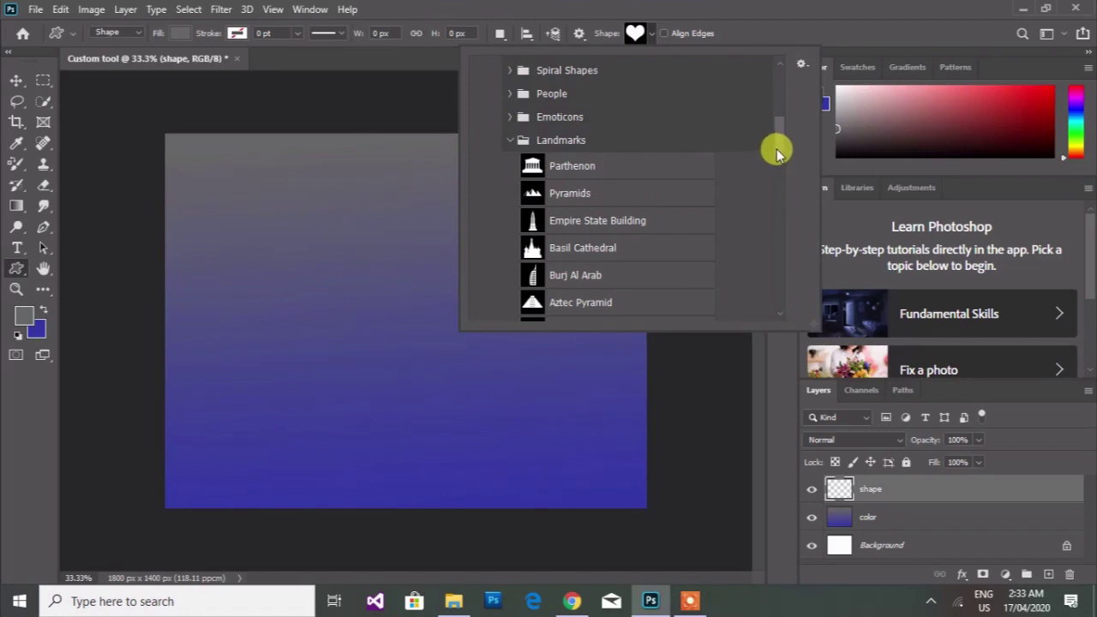
{"action": "left_click_drag", "start_coordinate": [776, 152], "coordinate": [776, 184]}
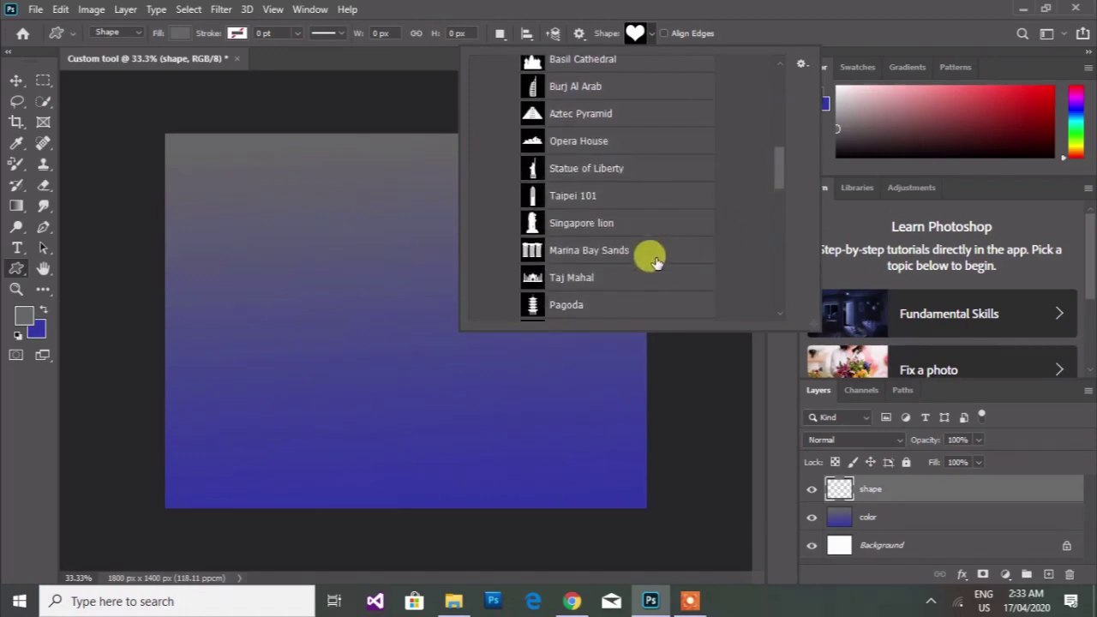
{"action": "left_click", "coordinate": [606, 276]}
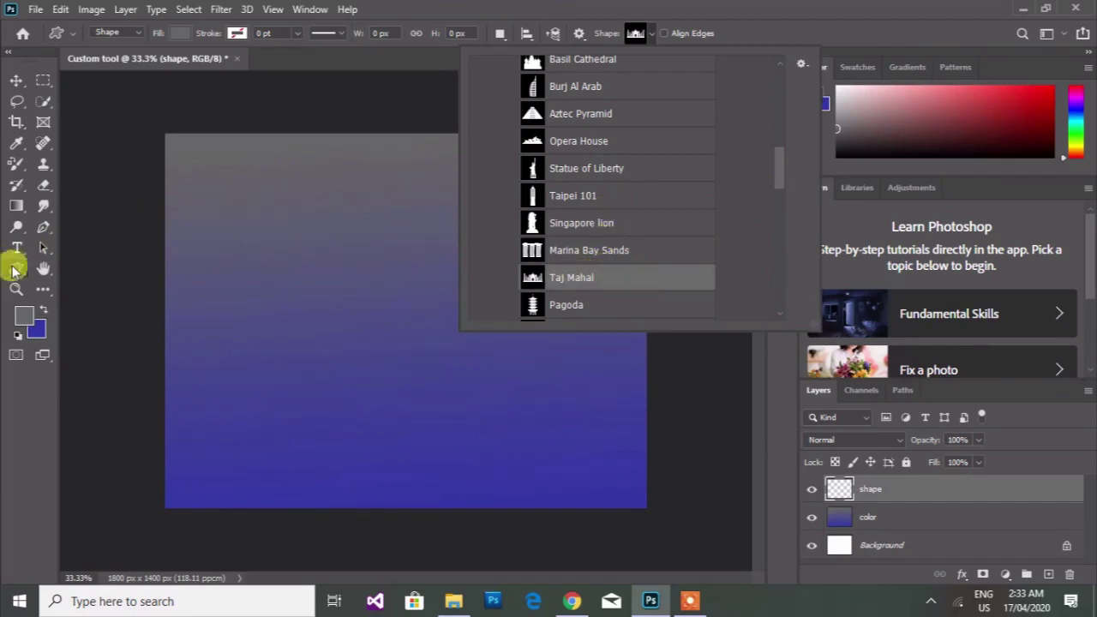
Step: Set the foreground to white #ffffff and draw the Taj Mahal shape on the canvas
{"action": "left_click", "coordinate": [22, 317]}
{"action": "left_click", "coordinate": [22, 317]}
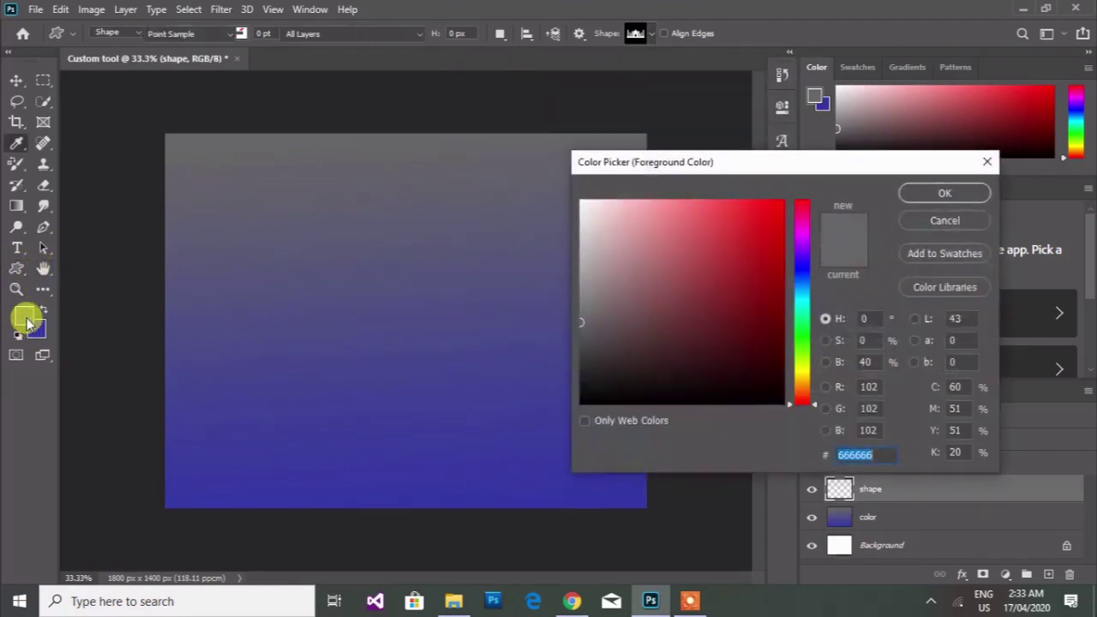
{"action": "left_click_drag", "start_coordinate": [591, 211], "coordinate": [557, 176]}
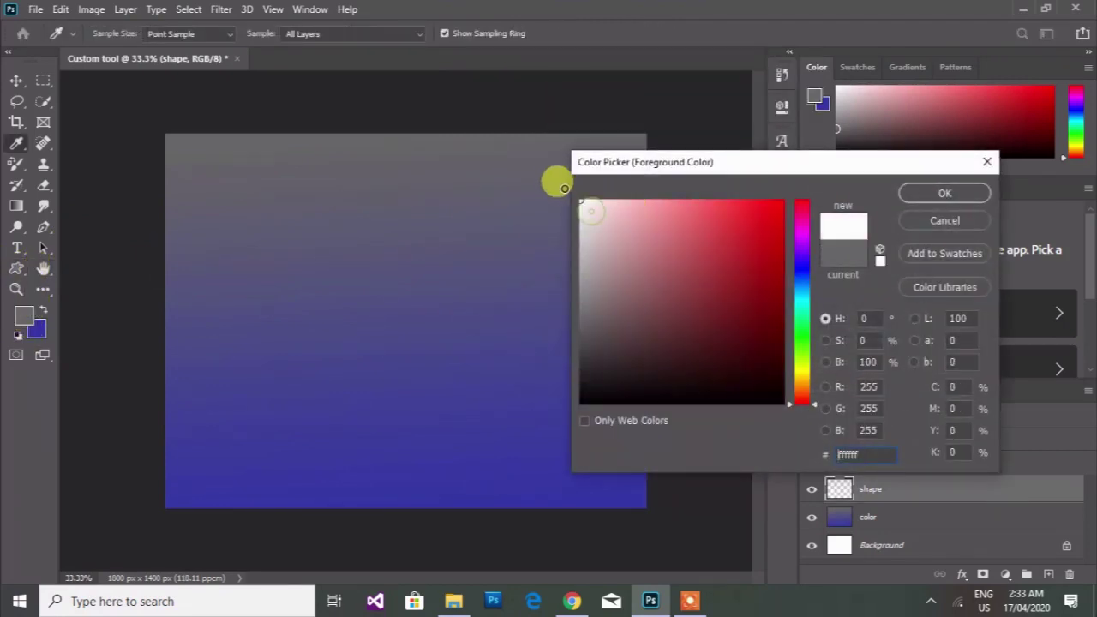
{"action": "left_click", "coordinate": [958, 190]}
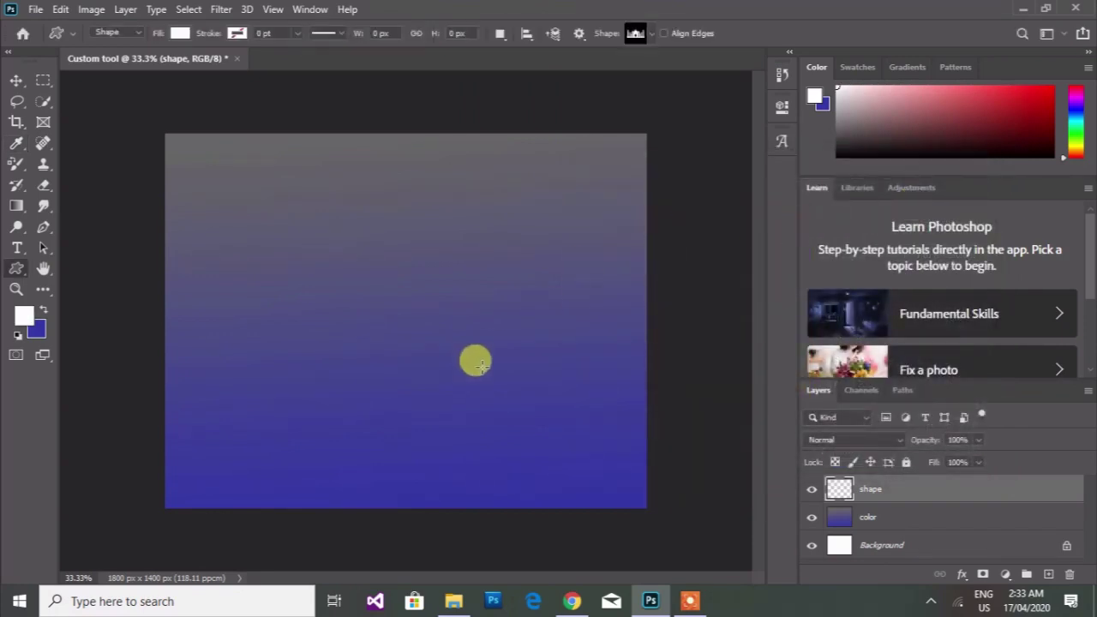
{"action": "mouse_move", "coordinate": [360, 305]}
{"action": "left_mouse_down"}
{"action": "mouse_move", "coordinate": [433, 377]}
{"action": "mouse_move", "coordinate": [505, 420]}
{"action": "left_mouse_up"}
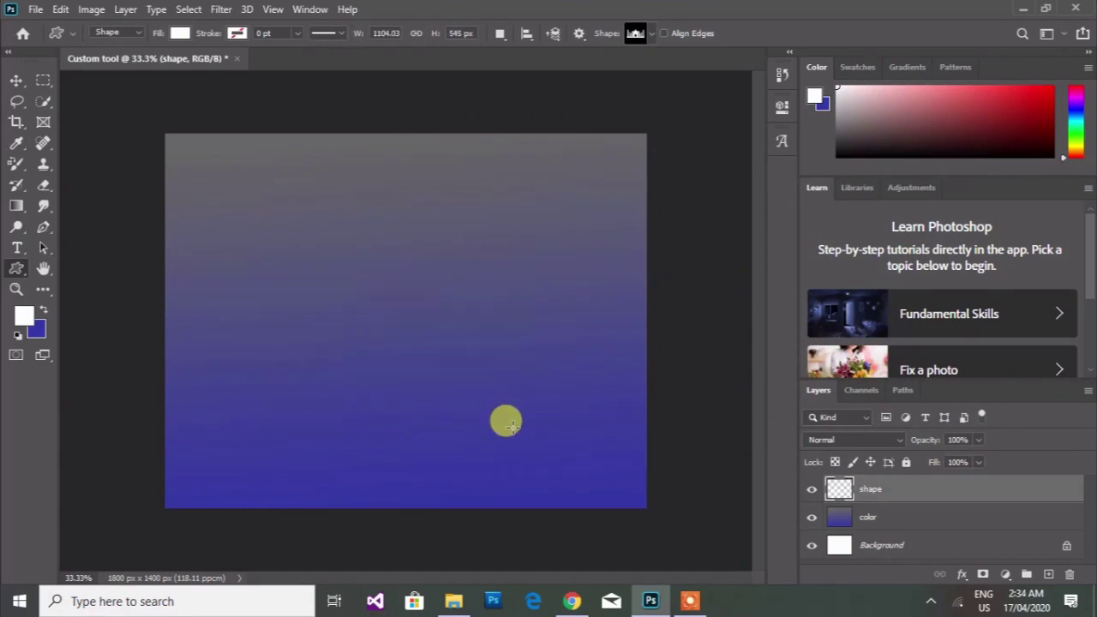
Step: Nudge the Taj Mahal with the Move tool into the upper centre of the gradient
{"action": "left_click", "coordinate": [15, 81]}
{"action": "key", "text": "shift+Right"}
{"action": "key", "text": "shift+Right"}
{"action": "key", "text": "shift+Right"}
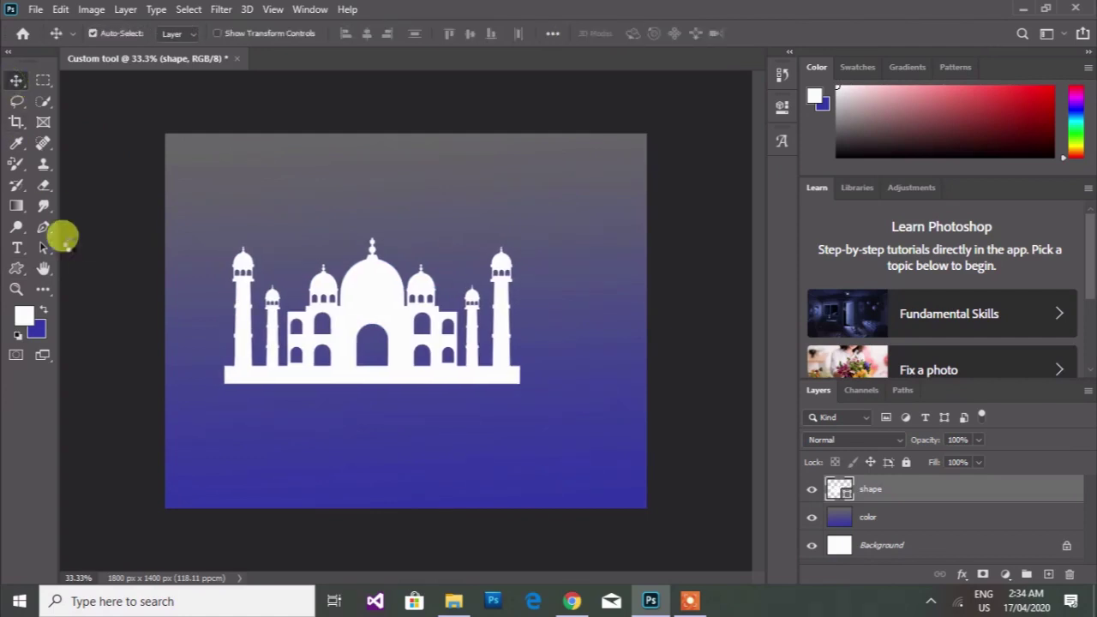
{"action": "key", "text": "shift+Right"}
{"action": "key", "text": "shift+Right"}
{"action": "key", "text": "shift+Right"}
{"action": "key", "text": "shift+Right"}
{"action": "key", "text": "shift+Right"}
{"action": "key", "text": "shift+Right"}
{"action": "key", "text": "shift+Right"}
{"action": "key", "text": "shift+Right"}
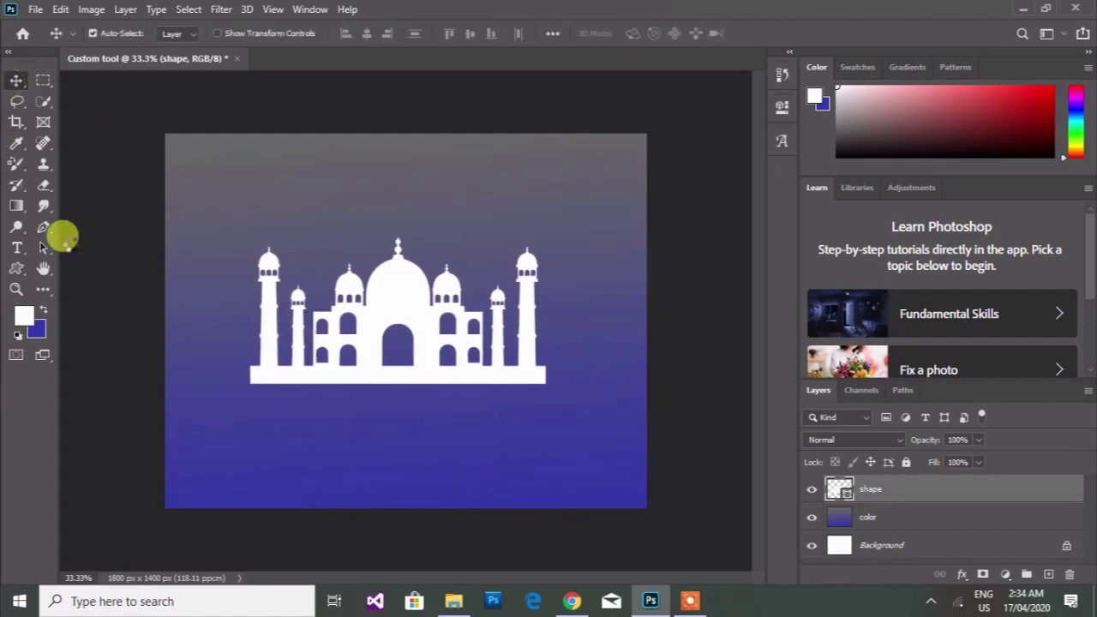
{"action": "key", "text": "shift+Right"}
{"action": "key", "text": "shift+Right"}
{"action": "key", "text": "shift+Right"}
{"action": "key", "text": "shift+Right"}
{"action": "key", "text": "shift+Right"}
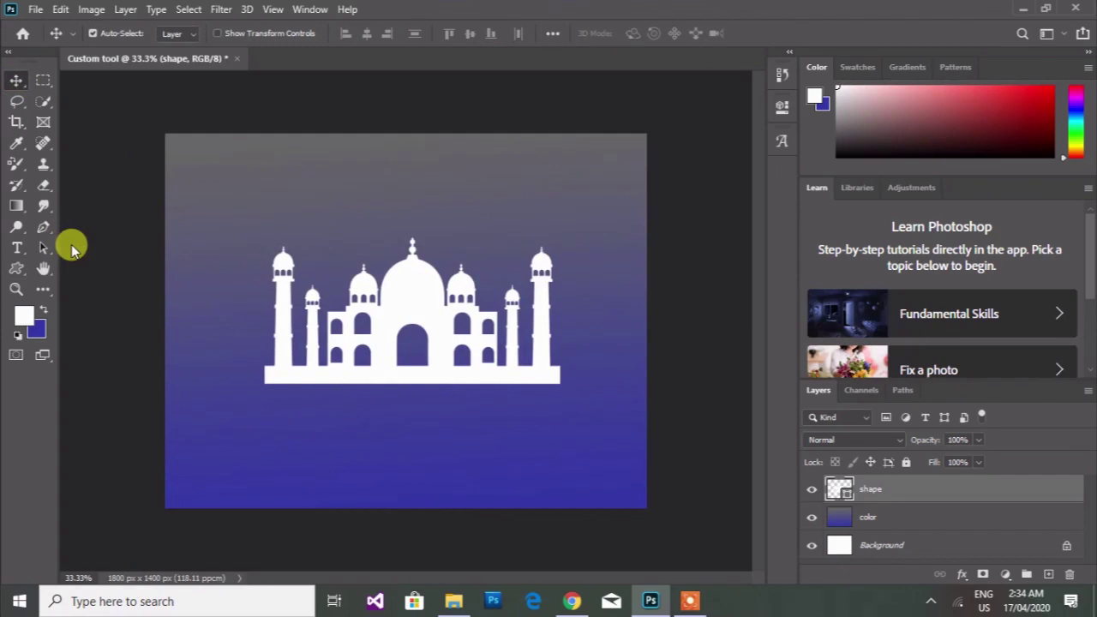
{"action": "key", "text": "Left"}
{"action": "key", "text": "Left"}
{"action": "key", "text": "Left"}
{"action": "key", "text": "Left"}
{"action": "key", "text": "Left"}
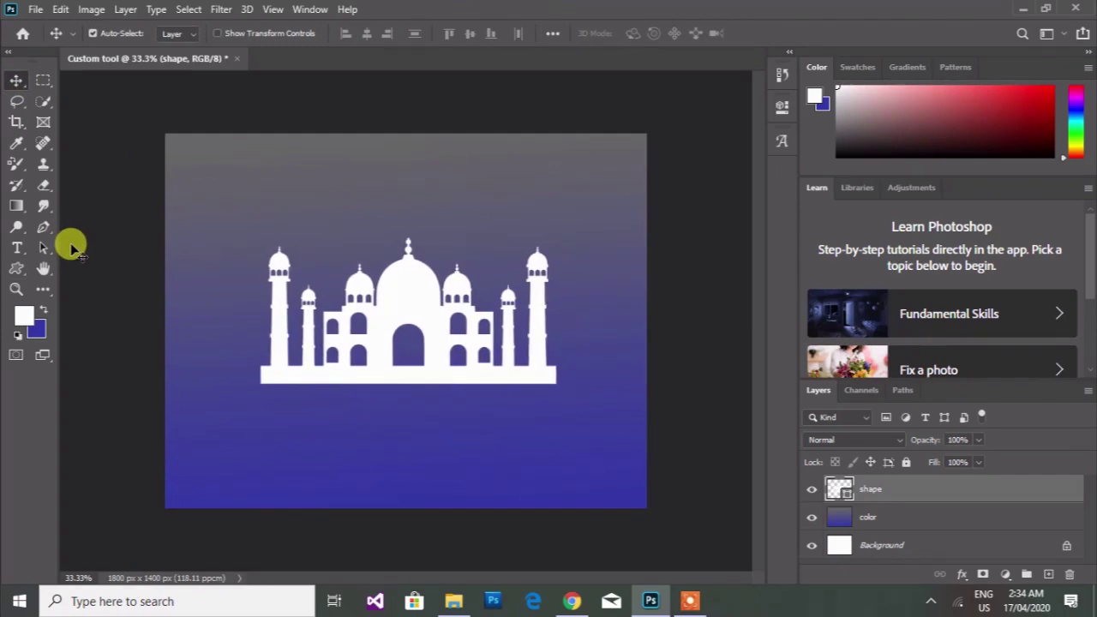
{"action": "key", "text": "Up"}
{"action": "key", "text": "Up"}
{"action": "key", "text": "Up"}
{"action": "key", "text": "Up"}
{"action": "key", "text": "Up"}
{"action": "key", "text": "Up"}
{"action": "key", "text": "Up"}
{"action": "key", "text": "Up"}
{"action": "key", "text": "Up"}
{"action": "key", "text": "Up"}
{"action": "key", "text": "Up"}
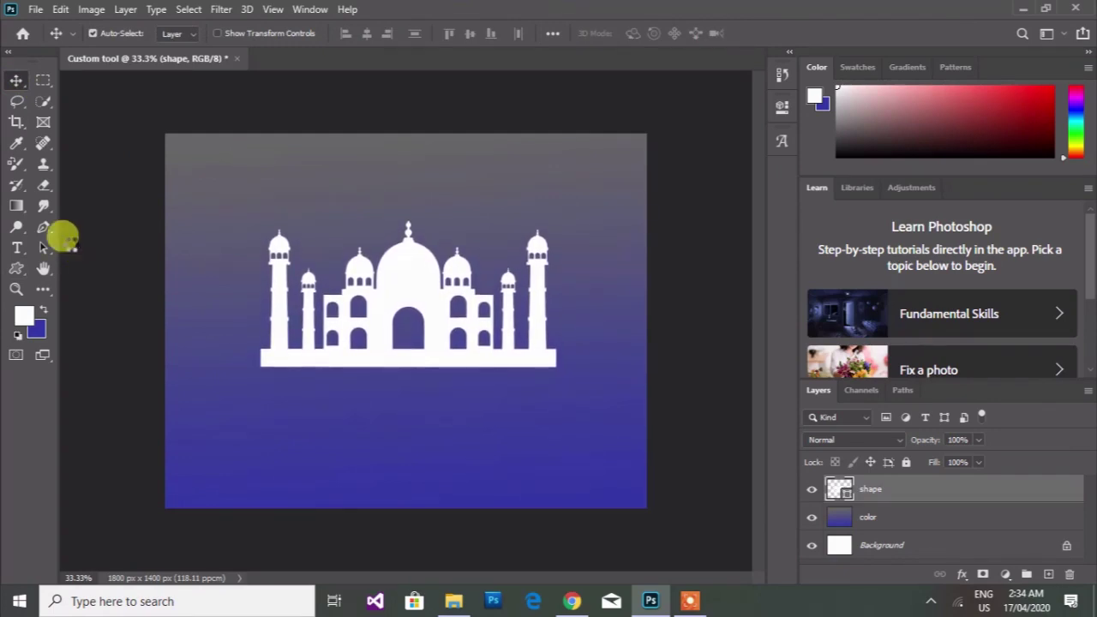
{"action": "key", "text": "Up"}
{"action": "key", "text": "Up"}
{"action": "key", "text": "Up"}
{"action": "key", "text": "Up"}
{"action": "key", "text": "Up"}
{"action": "key", "text": "Up"}
{"action": "key", "text": "Up"}
{"action": "key", "text": "Up"}
{"action": "key", "text": "Up"}
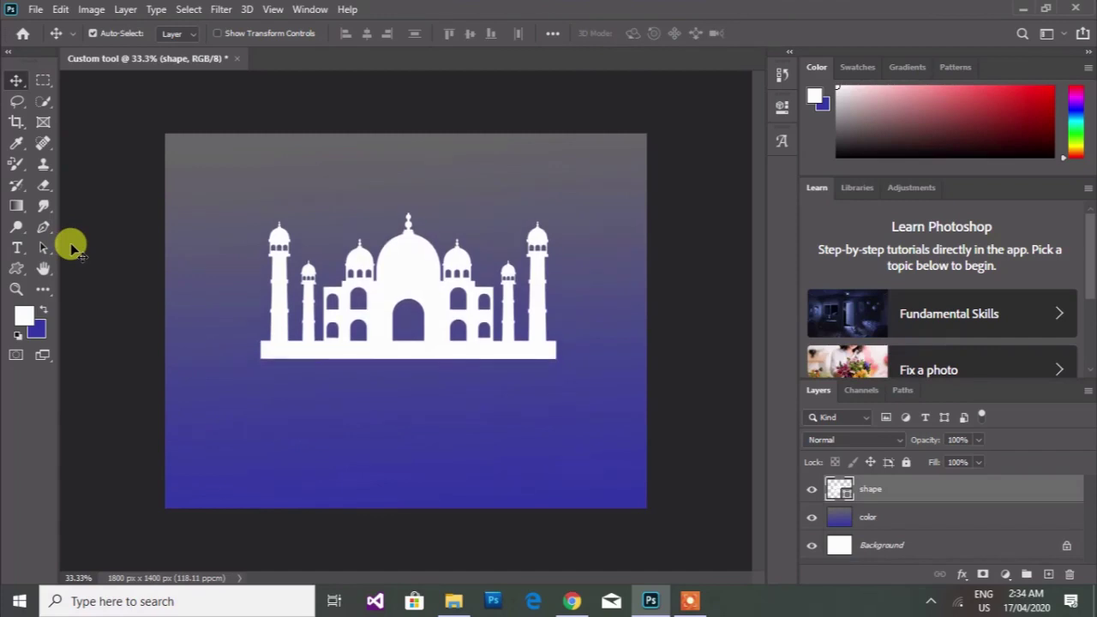
{"action": "key", "text": "Up"}
{"action": "key", "text": "Up"}
{"action": "key", "text": "Up"}
{"action": "key", "text": "Up"}
{"action": "key", "text": "Up"}
{"action": "key", "text": "Up"}
{"action": "key", "text": "Up"}
{"action": "key", "text": "Up"}
{"action": "key", "text": "Up"}
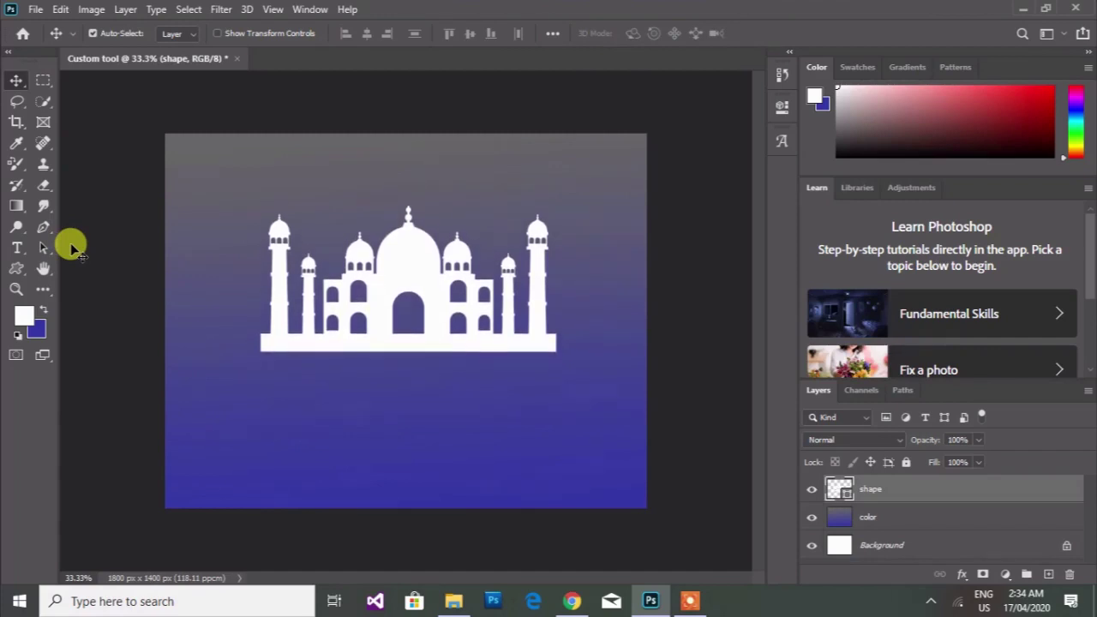
{"action": "key", "text": "Up"}
{"action": "key", "text": "Up"}
{"action": "key", "text": "Up"}
{"action": "key", "text": "Up"}
{"action": "key", "text": "Up"}
{"action": "key", "text": "Up"}
{"action": "key", "text": "Up"}
{"action": "key", "text": "Up"}
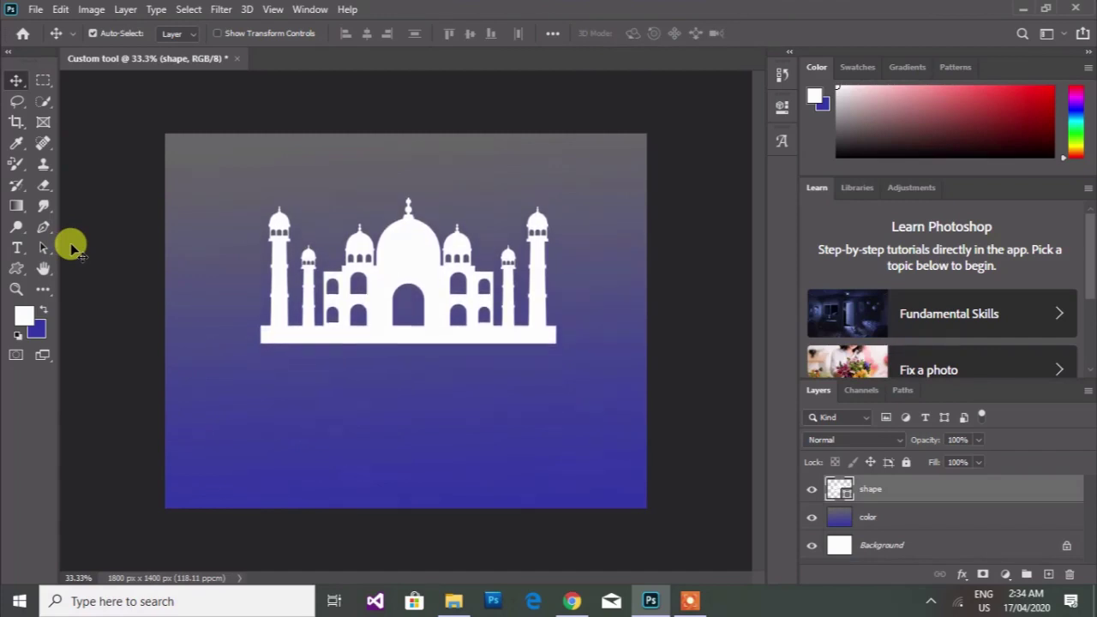
{"action": "key", "text": "Up"}
{"action": "key", "text": "Up"}
{"action": "key", "text": "Up"}
{"action": "key", "text": "Up"}
{"action": "key", "text": "Up"}
{"action": "key", "text": "Up"}
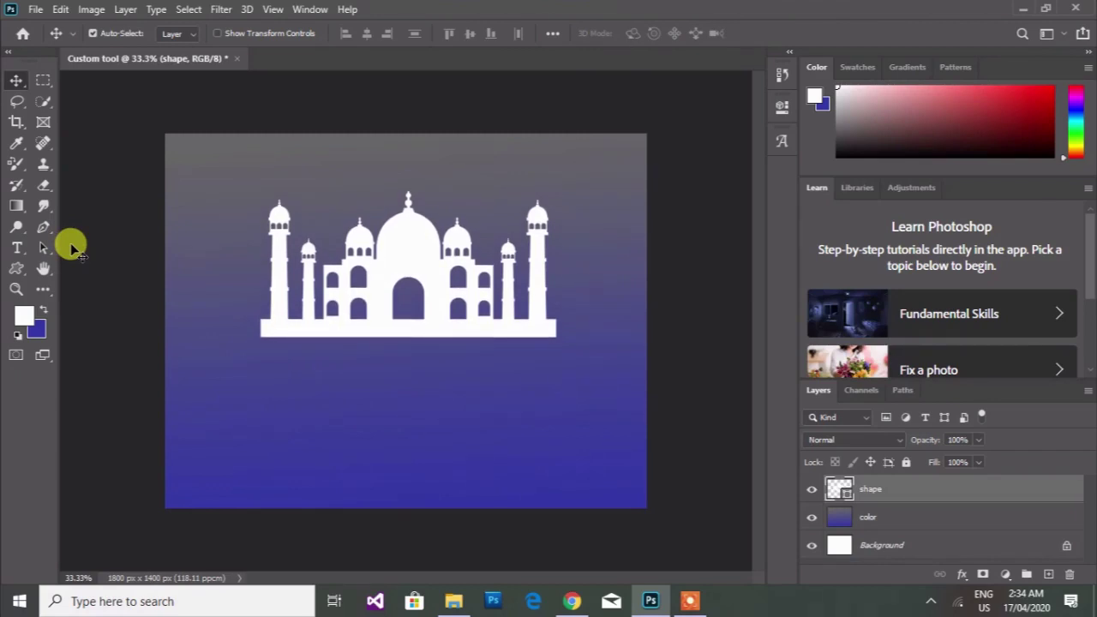
{"action": "key", "text": "Left"}
{"action": "key", "text": "Left"}
{"action": "key", "text": "Left"}
{"action": "key", "text": "Left"}
{"action": "key", "text": "Up"}
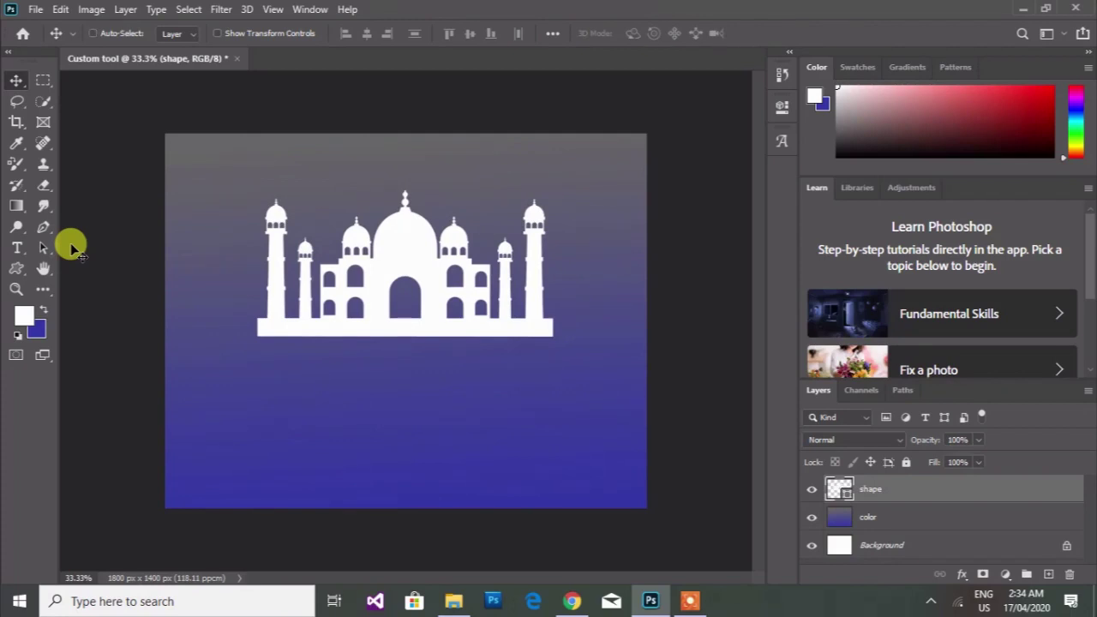
{"action": "key", "text": "ctrl+plus"}
{"action": "key", "text": "ctrl+plus"}
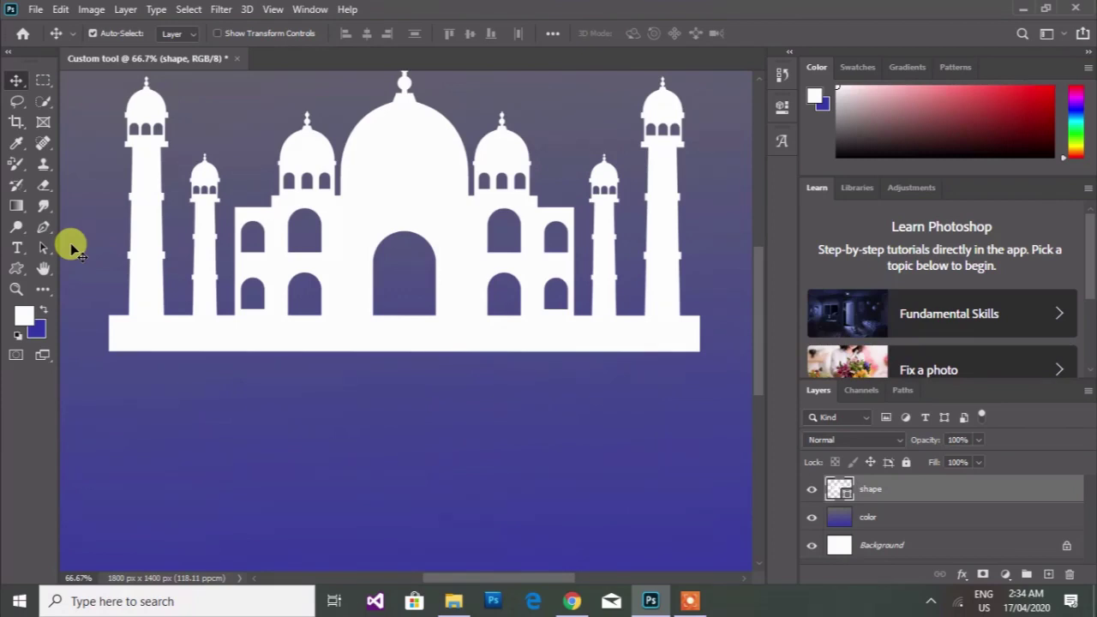
Step: Select the Paint Bucket tool and set the foreground colour to dark red #610e0e
{"action": "left_click", "coordinate": [17, 210]}
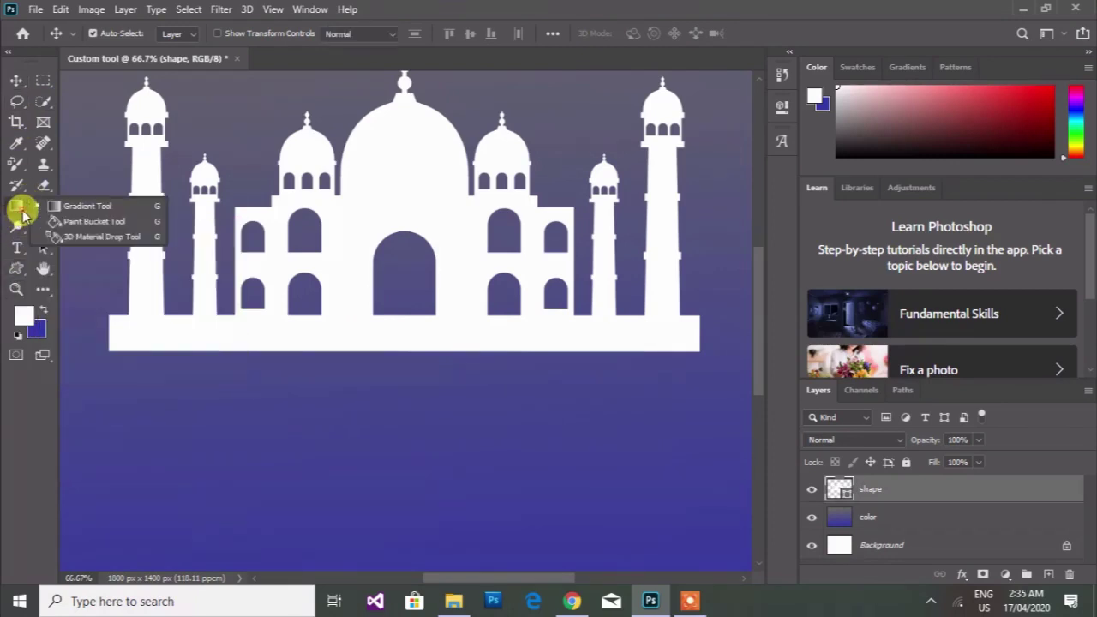
{"action": "left_click", "coordinate": [75, 222]}
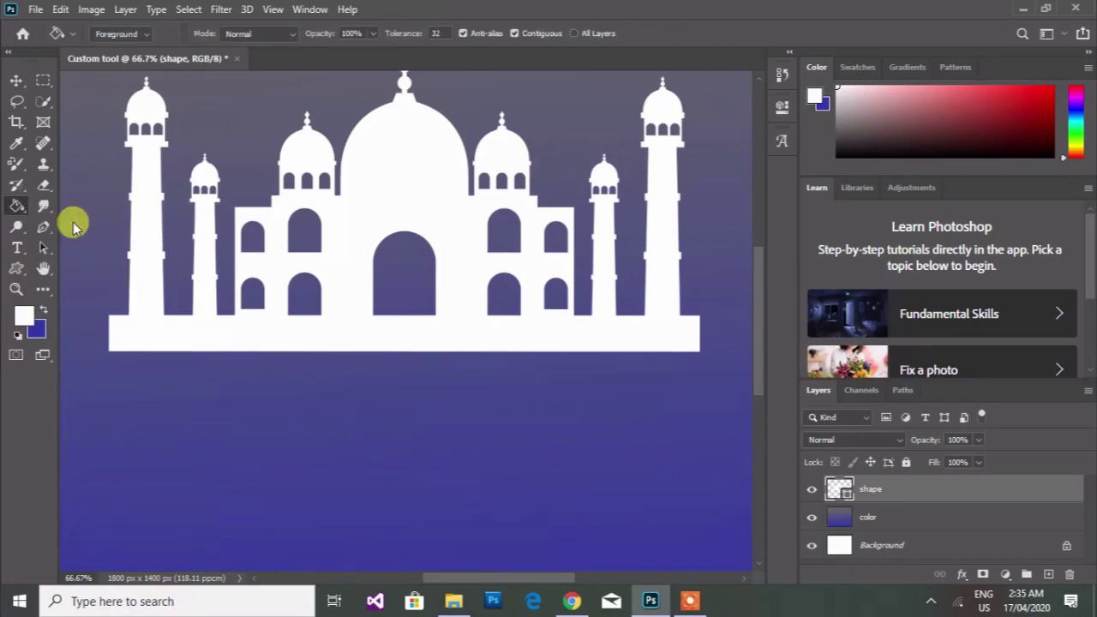
{"action": "left_click", "coordinate": [24, 317]}
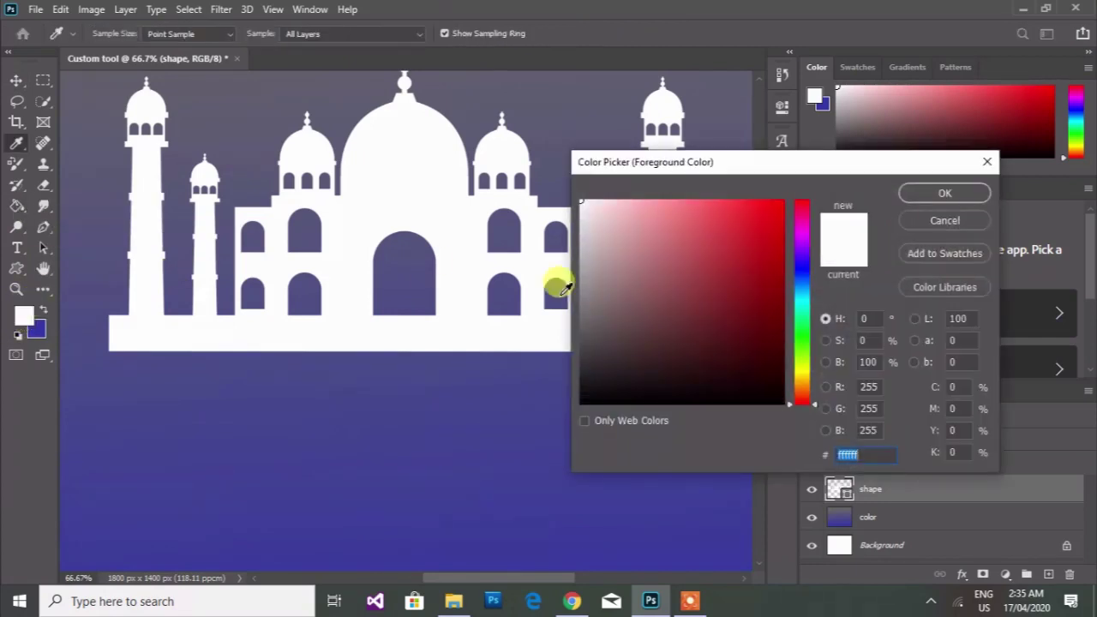
{"action": "left_click", "coordinate": [754, 326]}
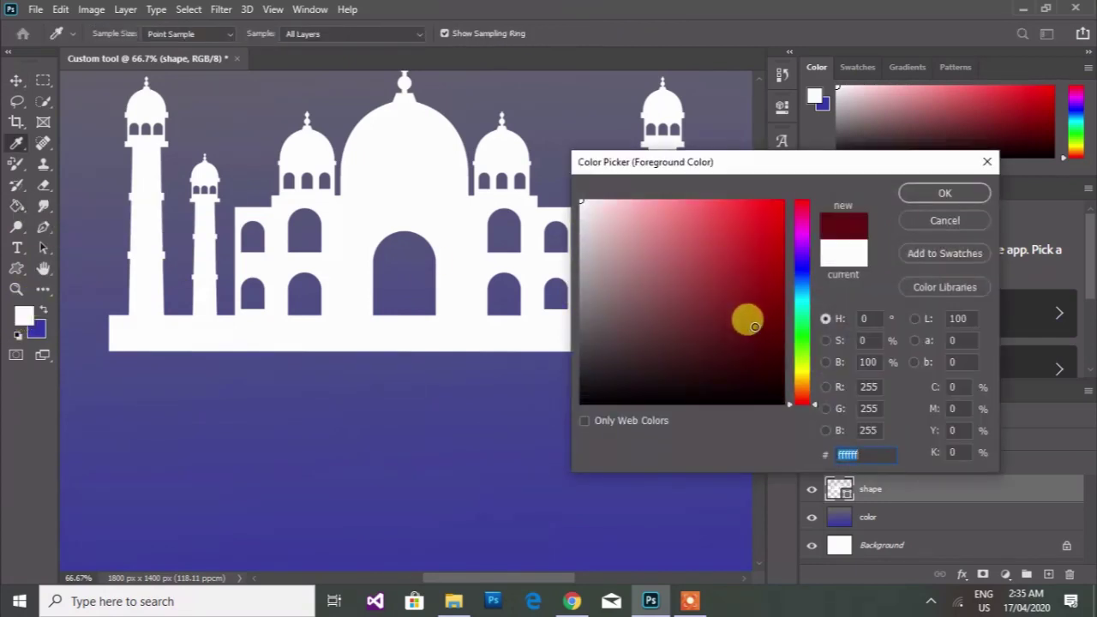
{"action": "left_click", "coordinate": [925, 195]}
{"action": "key", "text": "g"}
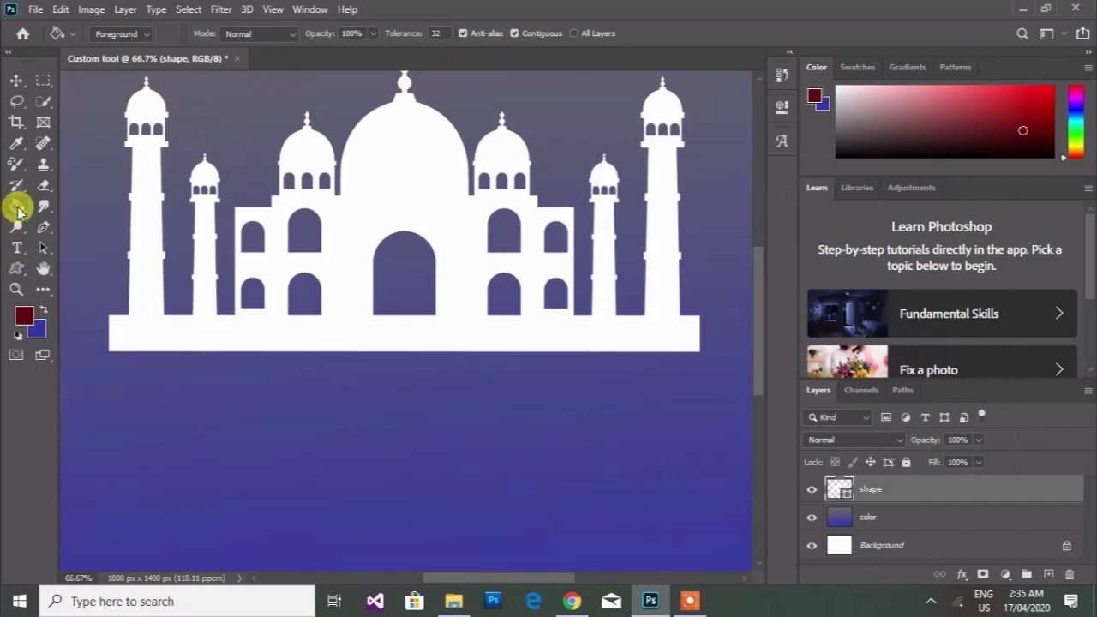
Step: Rasterize the shape layer and fill the main building's arched windows with dark red
{"action": "left_click", "coordinate": [409, 281]}
{"action": "key", "text": "Return"}
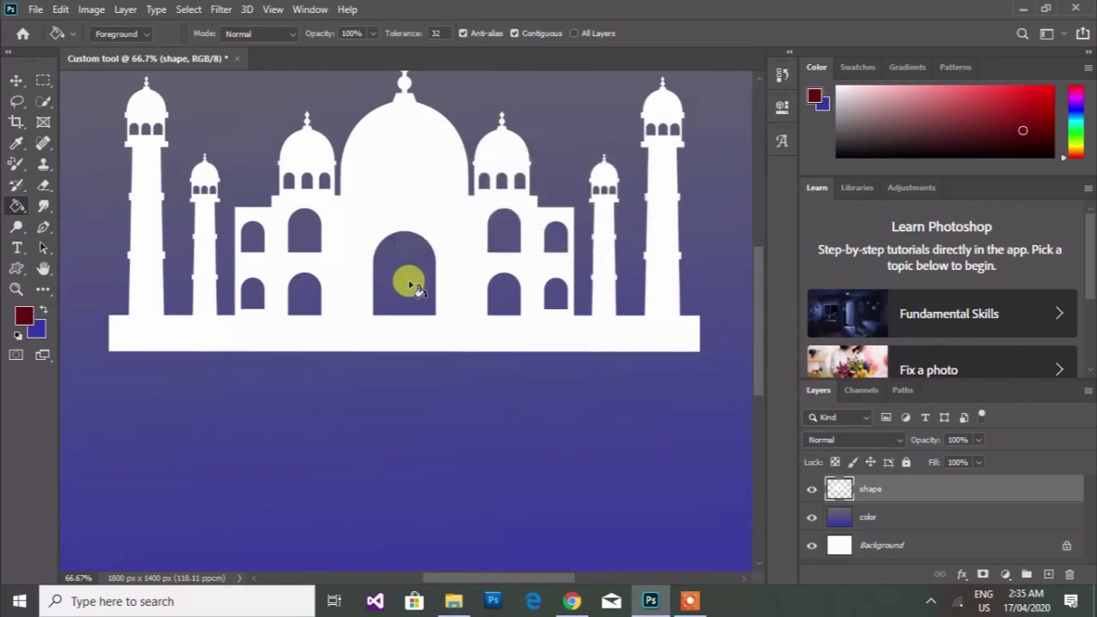
{"action": "left_click", "coordinate": [393, 269]}
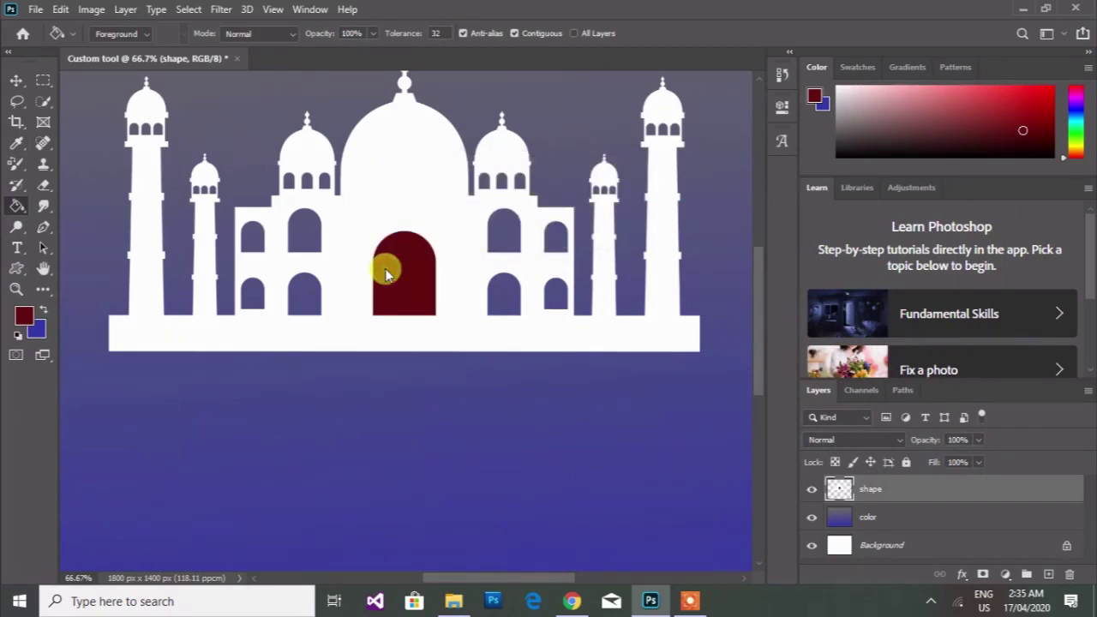
{"action": "key", "text": "ctrl+plus"}
{"action": "key", "text": "ctrl+plus"}
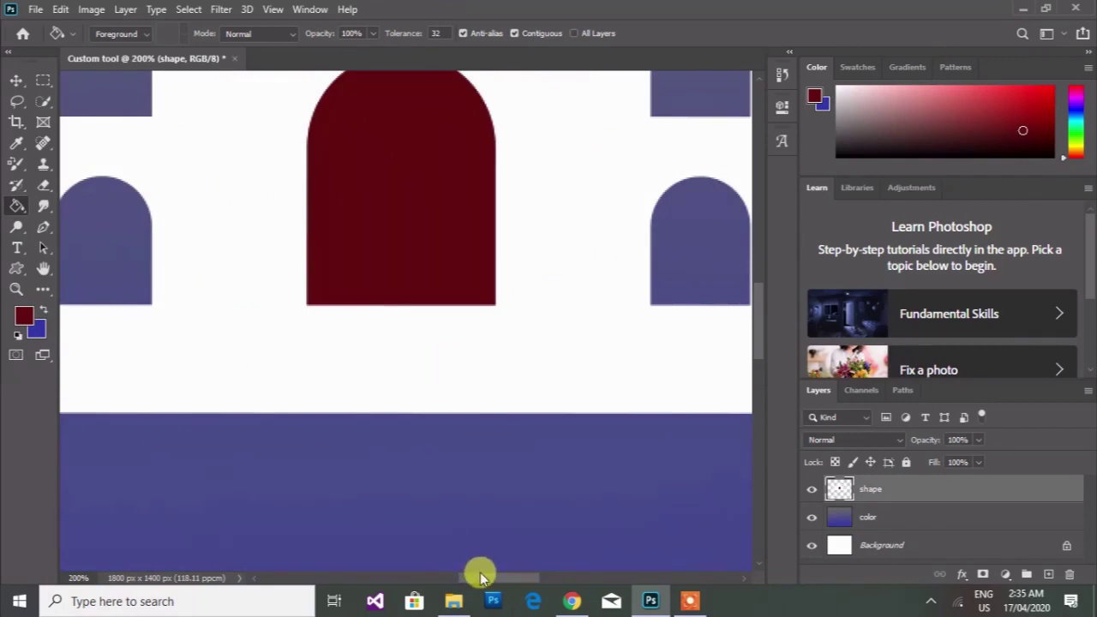
{"action": "left_click_drag", "start_coordinate": [485, 581], "coordinate": [519, 579]}
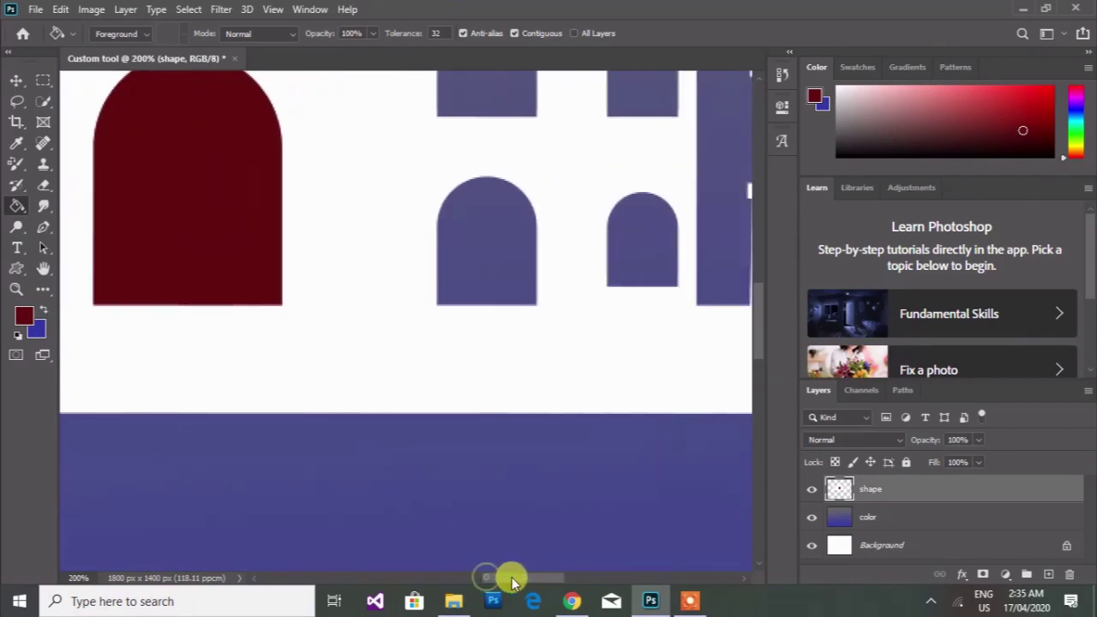
{"action": "left_click", "coordinate": [477, 232]}
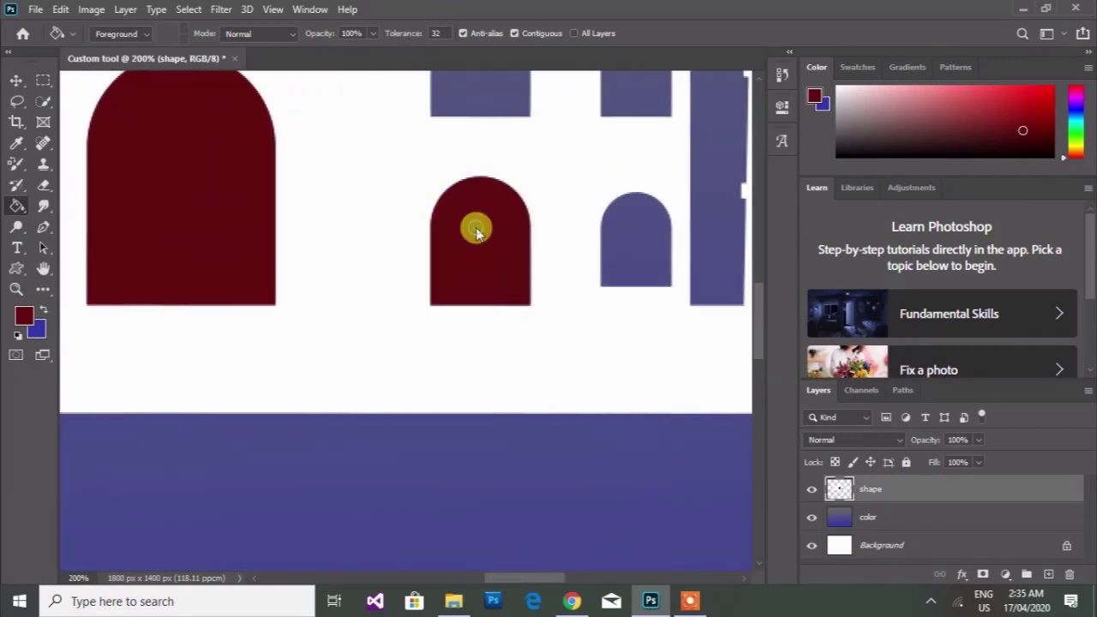
{"action": "left_click", "coordinate": [620, 233]}
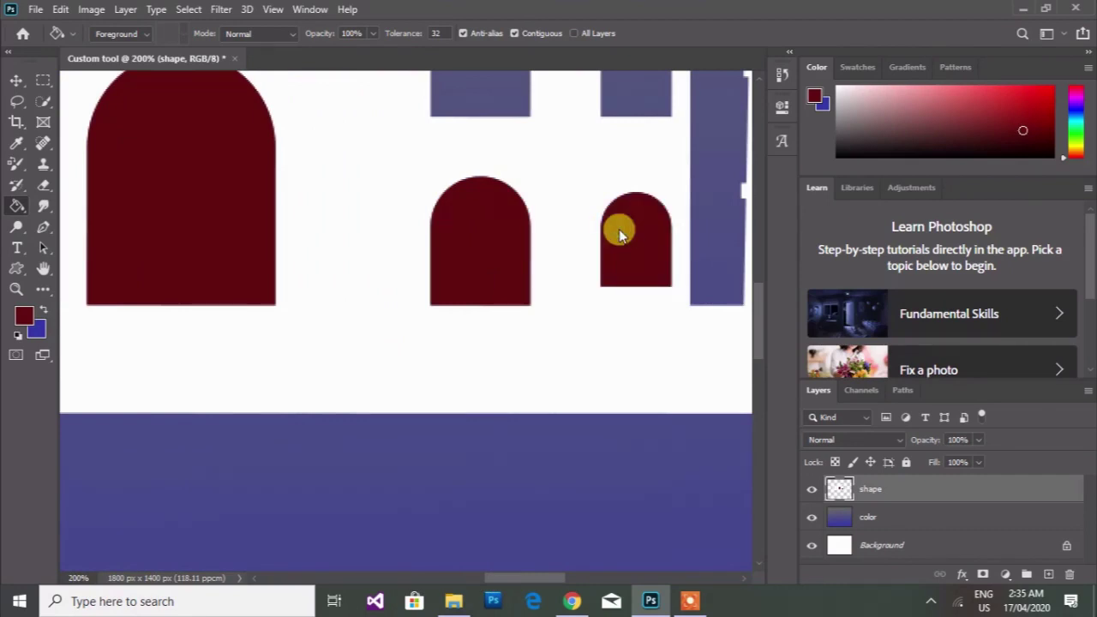
{"action": "left_click_drag", "start_coordinate": [762, 304], "coordinate": [761, 276]}
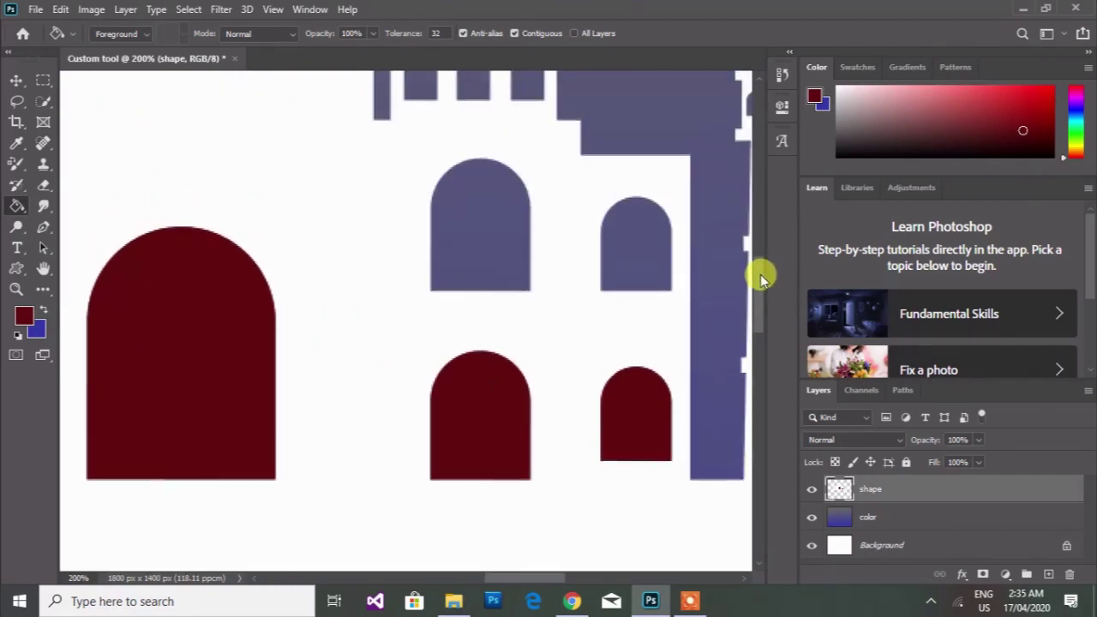
{"action": "left_click", "coordinate": [482, 219]}
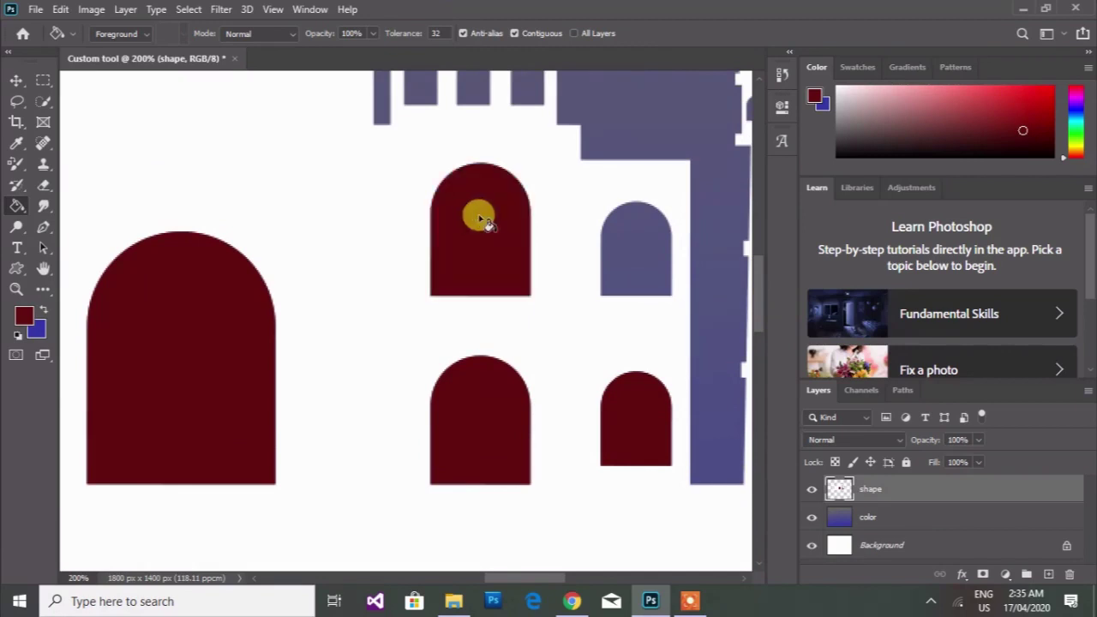
{"action": "left_click", "coordinate": [620, 257]}
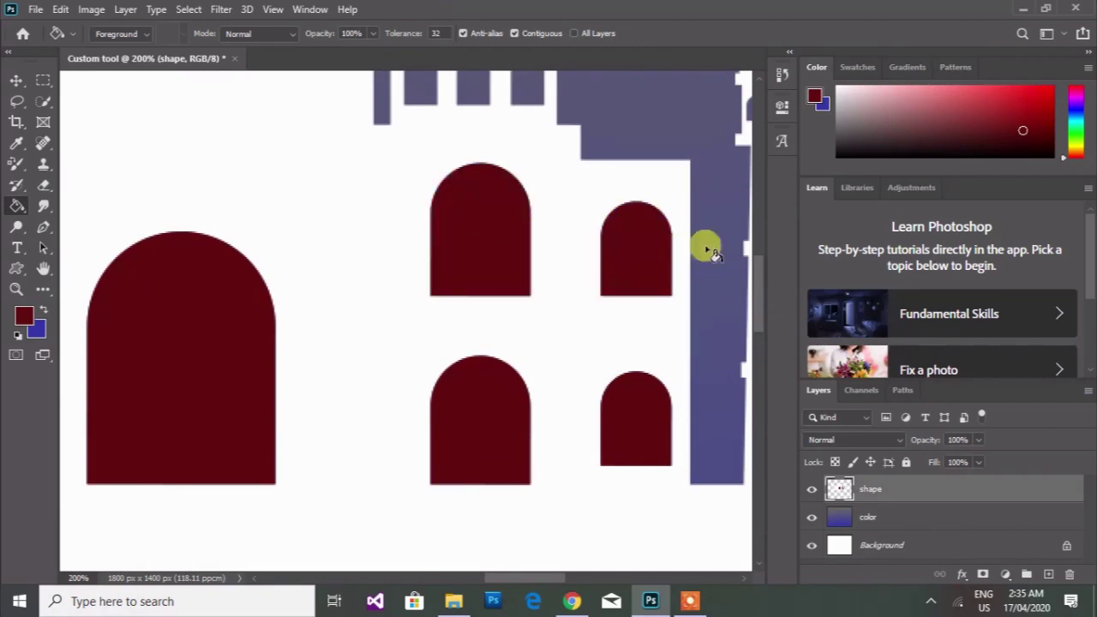
{"action": "left_click_drag", "start_coordinate": [758, 274], "coordinate": [752, 245]}
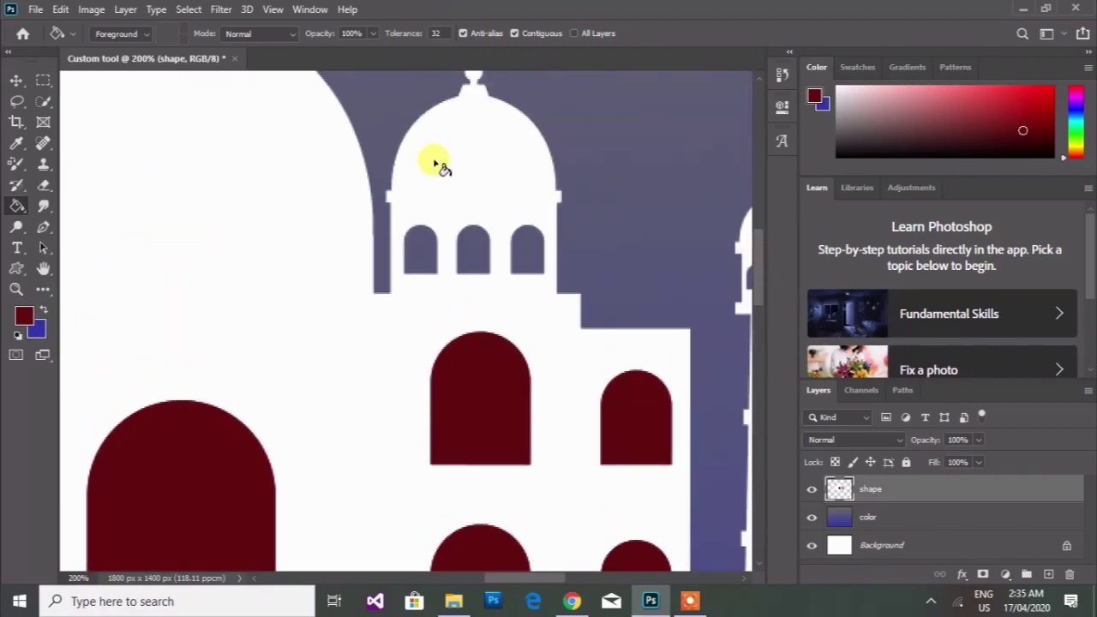
Step: Fill the three small upper arches and the smaller tower's three arches with dark red
{"action": "key", "text": "ctrl+plus"}
{"action": "key", "text": "ctrl+plus"}
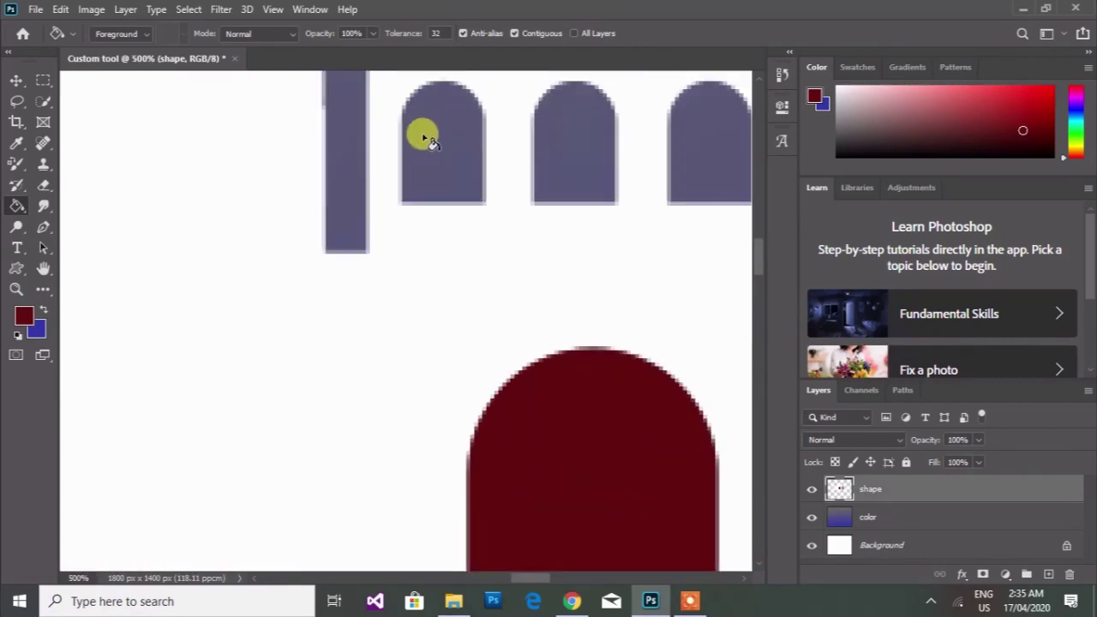
{"action": "left_click", "coordinate": [424, 136]}
{"action": "left_click", "coordinate": [559, 145]}
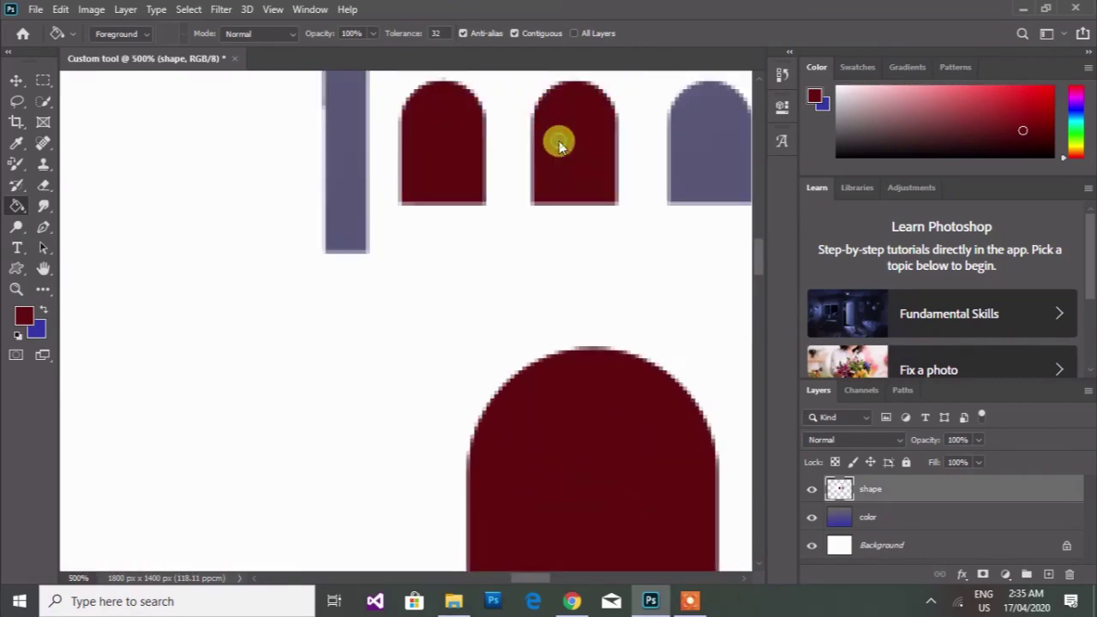
{"action": "left_click", "coordinate": [692, 151]}
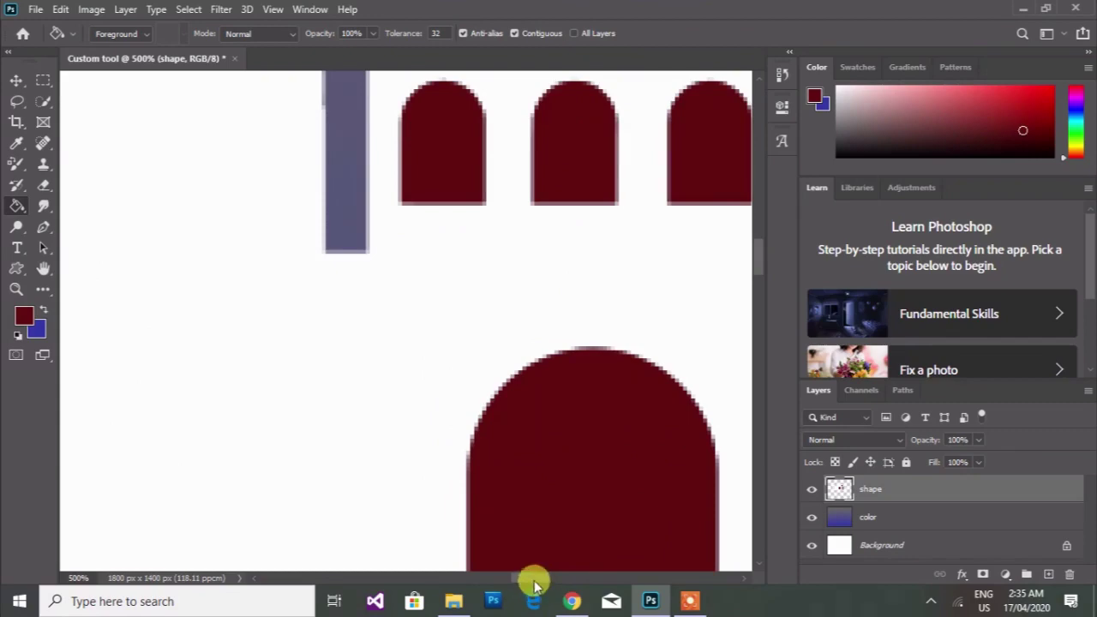
{"action": "mouse_move", "coordinate": [531, 583]}
{"action": "left_mouse_down"}
{"action": "mouse_move", "coordinate": [587, 576]}
{"action": "mouse_move", "coordinate": [580, 580]}
{"action": "left_mouse_up"}
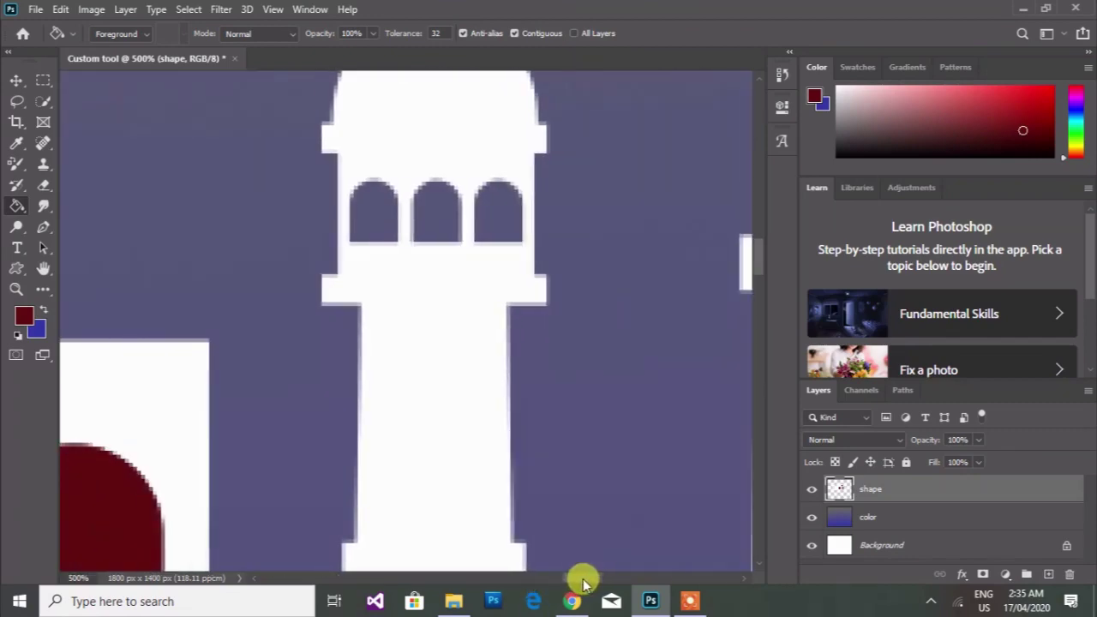
{"action": "key", "text": "ctrl+plus"}
{"action": "key", "text": "ctrl+plus"}
{"action": "key", "text": "ctrl+plus"}
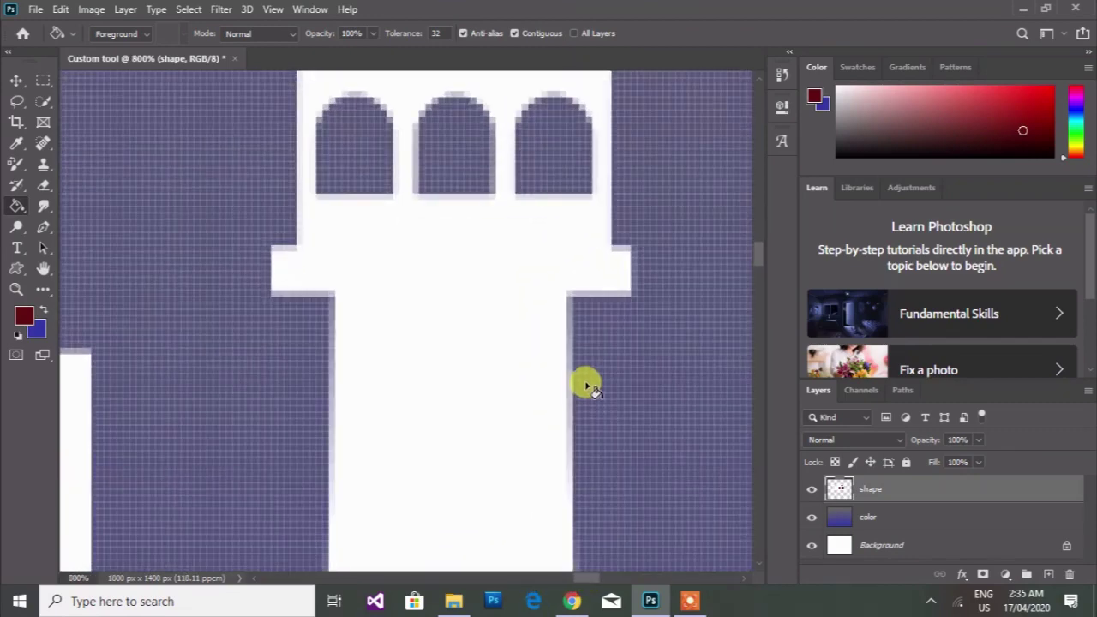
{"action": "left_click", "coordinate": [538, 123]}
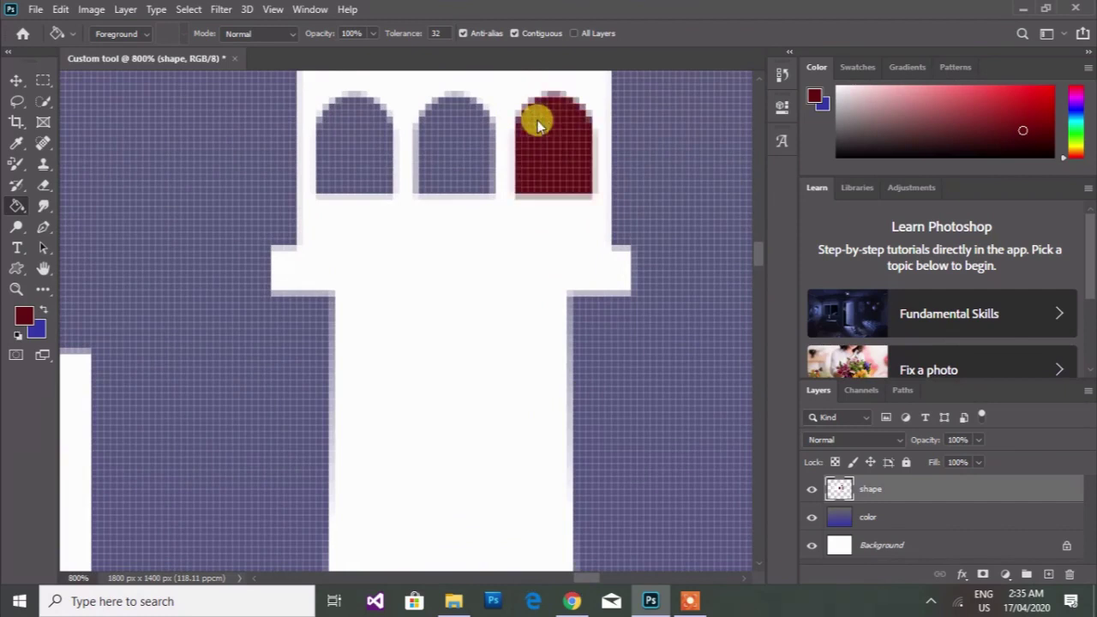
{"action": "left_click", "coordinate": [435, 139]}
{"action": "left_click", "coordinate": [385, 153]}
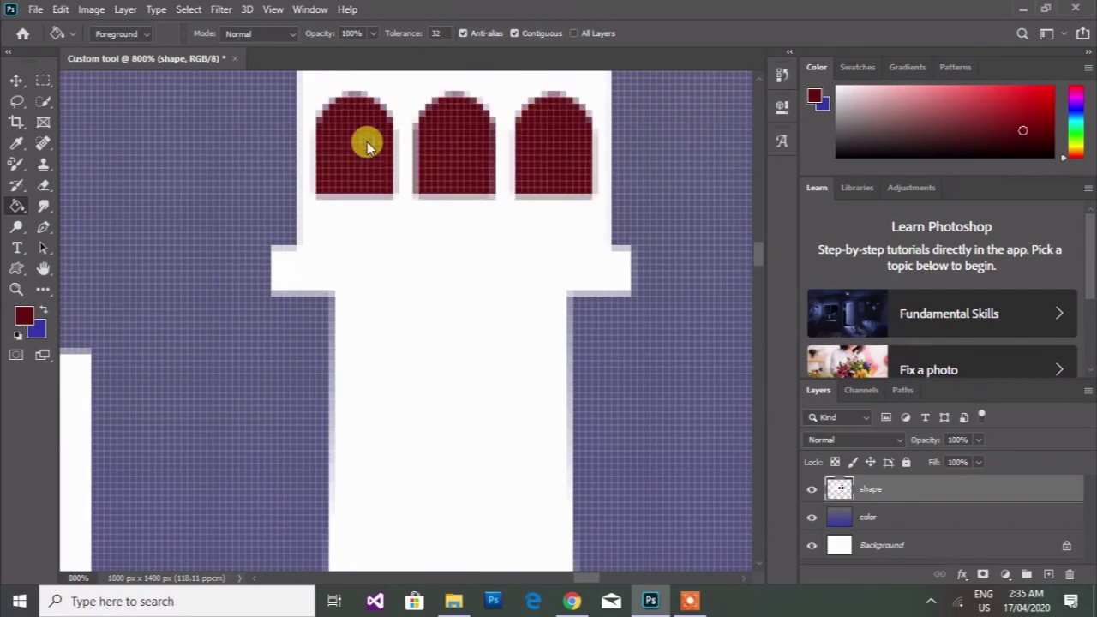
{"action": "key", "text": "ctrl+minus"}
{"action": "key", "text": "ctrl+minus"}
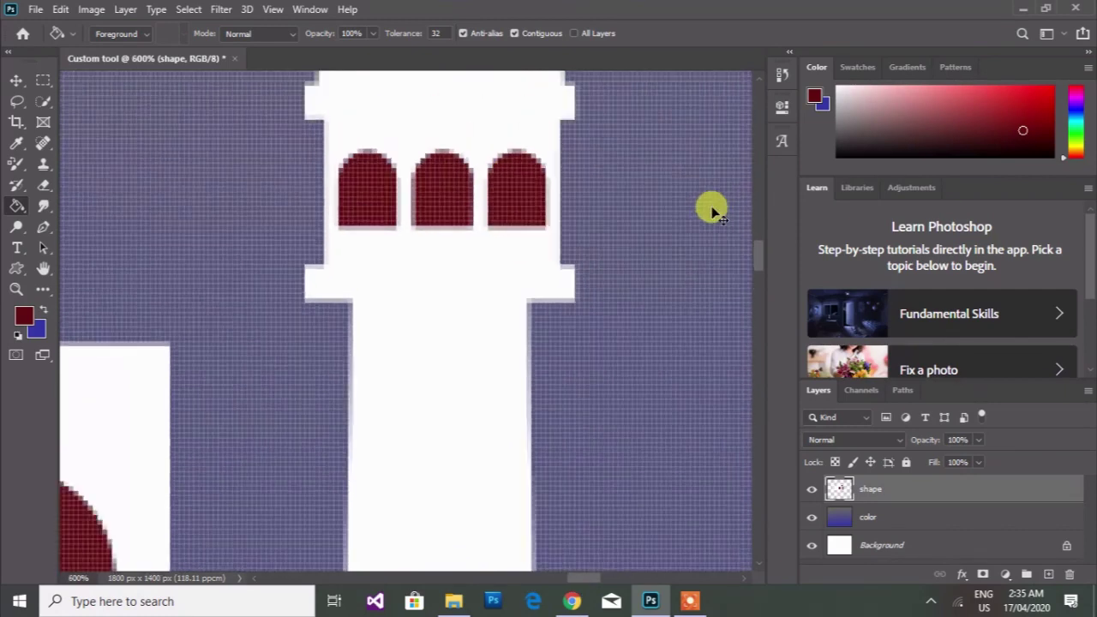
{"action": "key", "text": "ctrl+minus"}
{"action": "key", "text": "ctrl+minus"}
{"action": "key", "text": "ctrl+minus"}
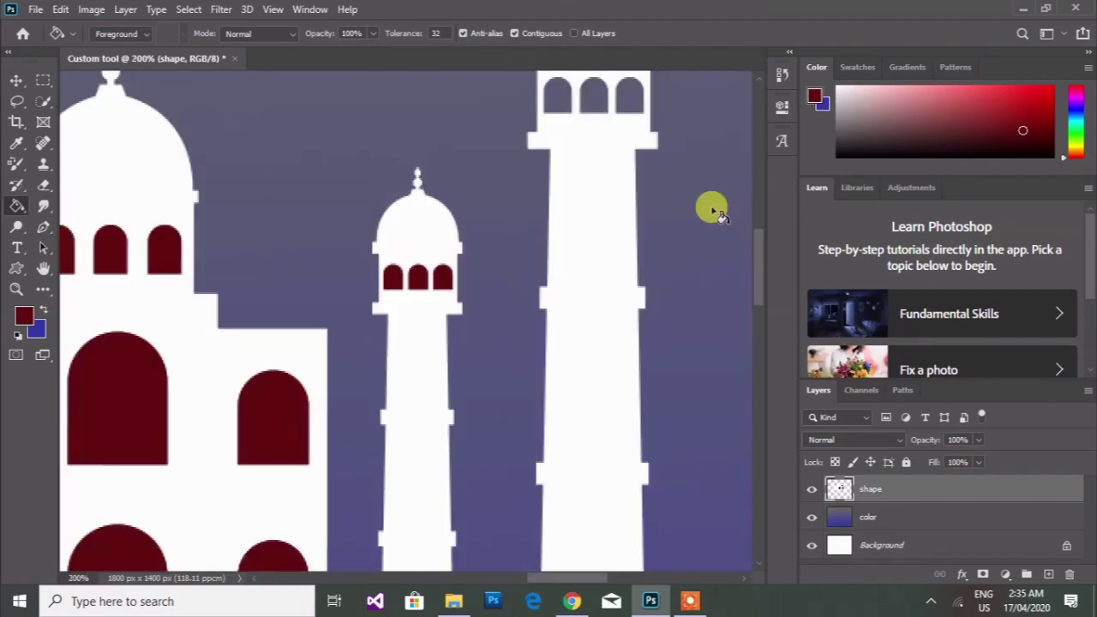
Step: Fill the tall tower's three top windows with dark red
{"action": "left_click_drag", "start_coordinate": [578, 583], "coordinate": [601, 581]}
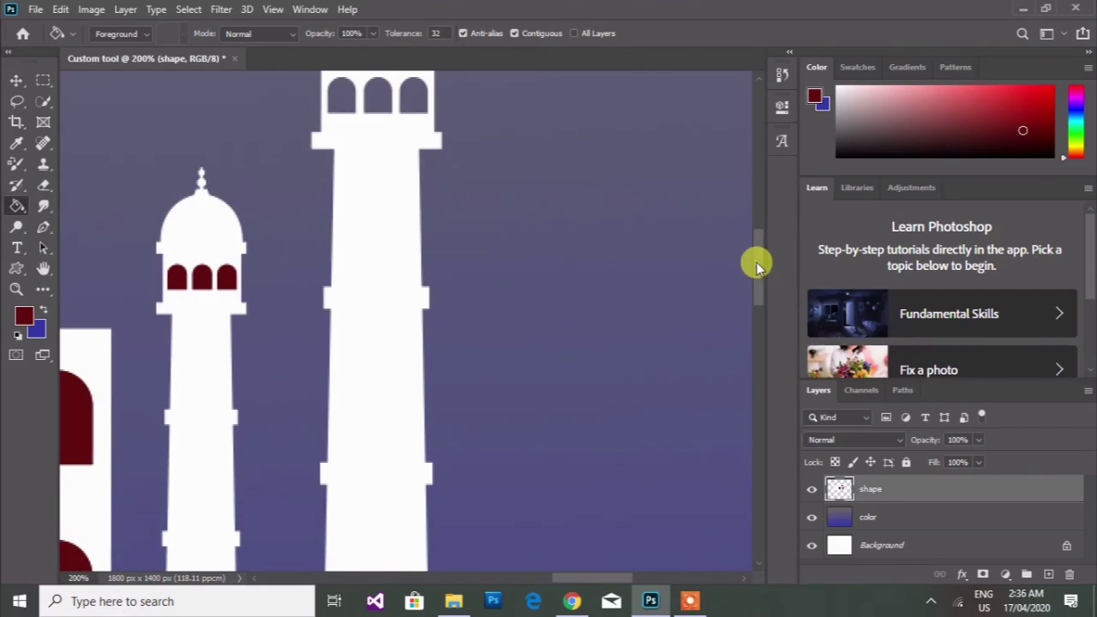
{"action": "left_click_drag", "start_coordinate": [759, 262], "coordinate": [752, 246]}
{"action": "key", "text": "ctrl+plus"}
{"action": "key", "text": "ctrl+plus"}
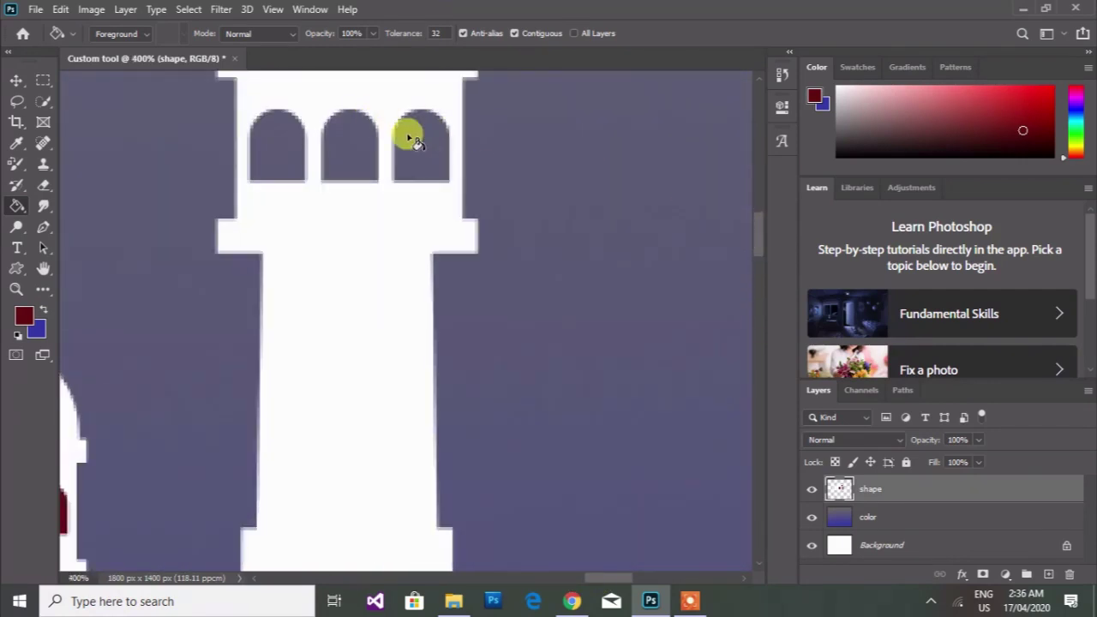
{"action": "left_click", "coordinate": [408, 139]}
{"action": "left_click", "coordinate": [340, 139]}
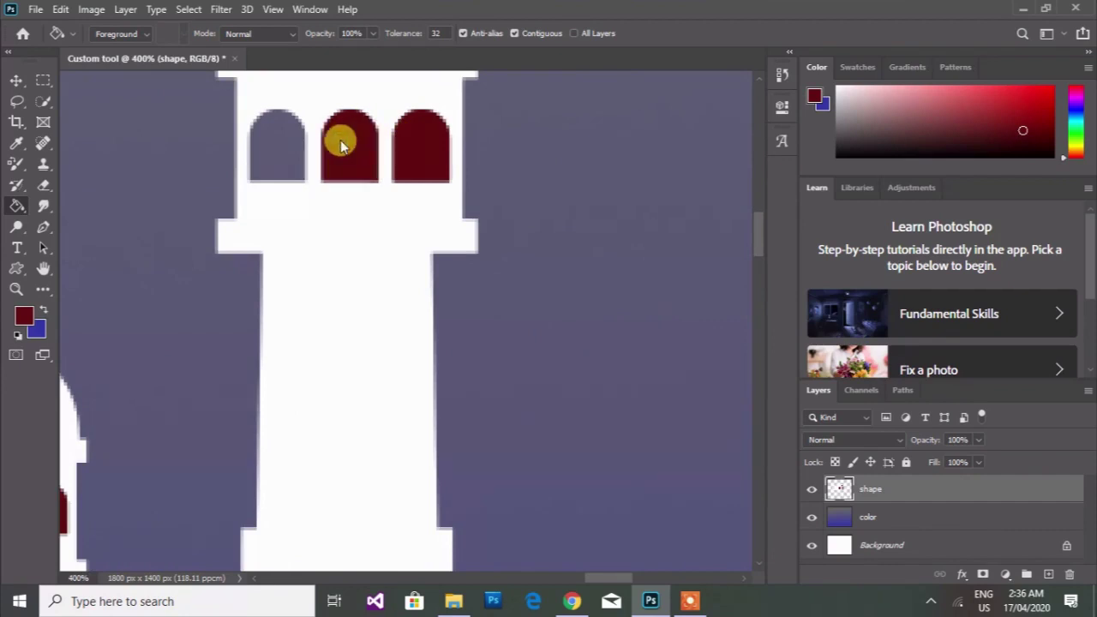
{"action": "left_click", "coordinate": [267, 144]}
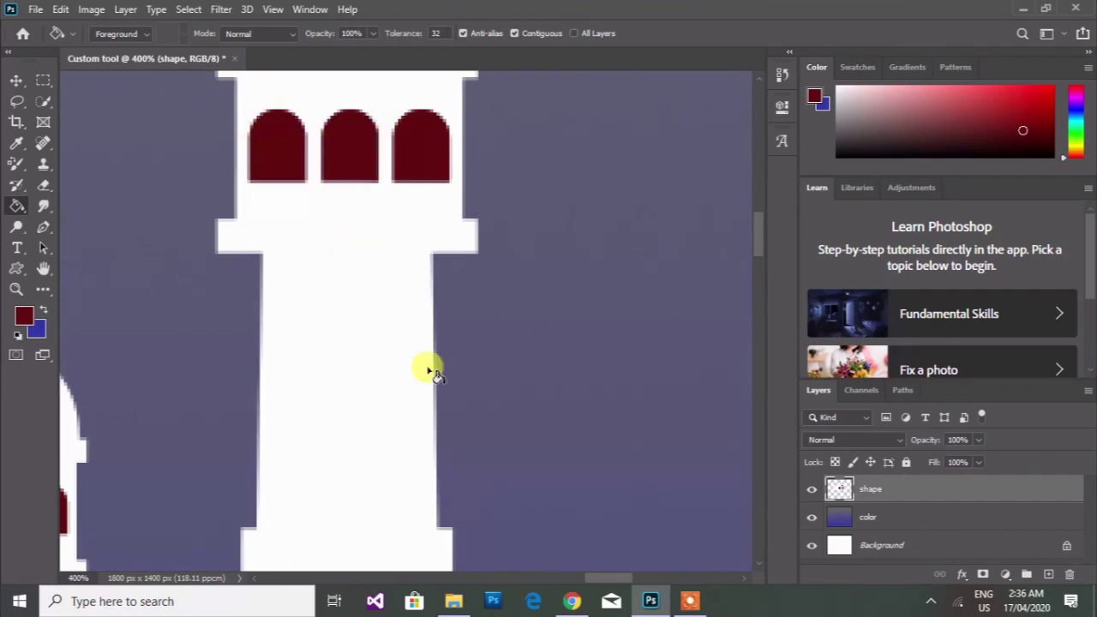
Step: Fill the dome's three windows dark red, undoing an accidental fill of the small dome
{"action": "left_click_drag", "start_coordinate": [599, 576], "coordinate": [455, 581]}
{"action": "left_click", "coordinate": [519, 471]}
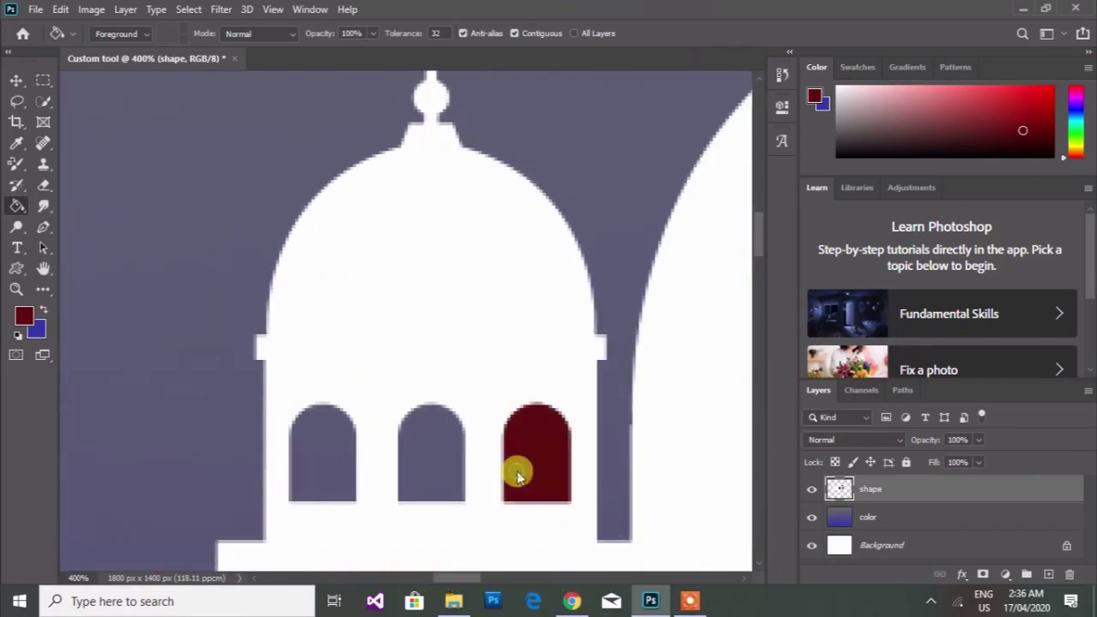
{"action": "left_click", "coordinate": [427, 452]}
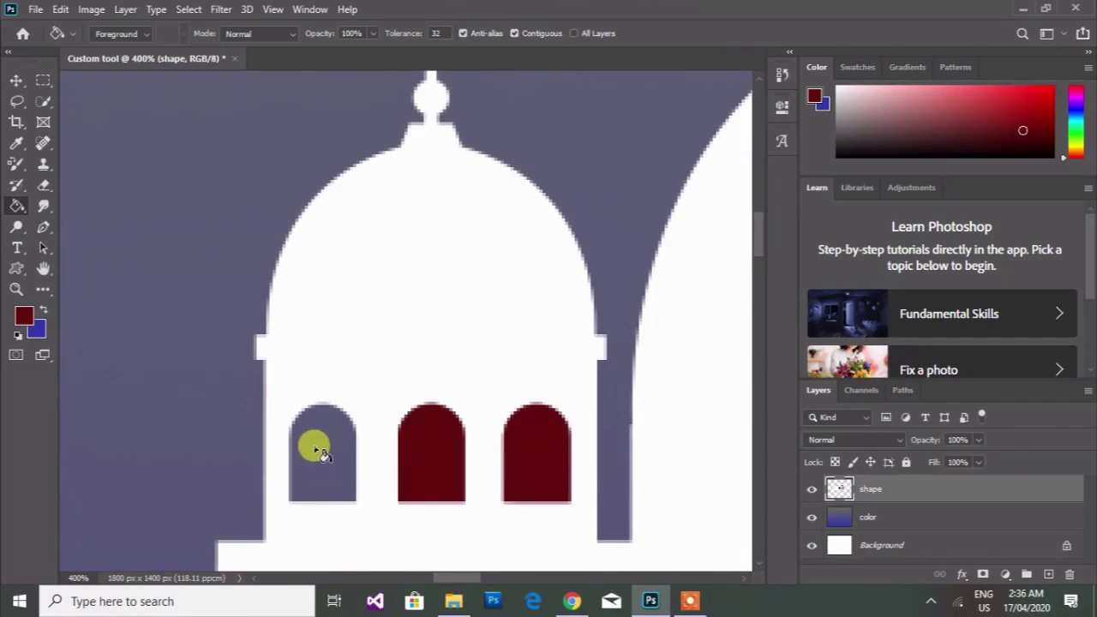
{"action": "left_click", "coordinate": [313, 446]}
{"action": "left_click_drag", "start_coordinate": [448, 580], "coordinate": [408, 583]}
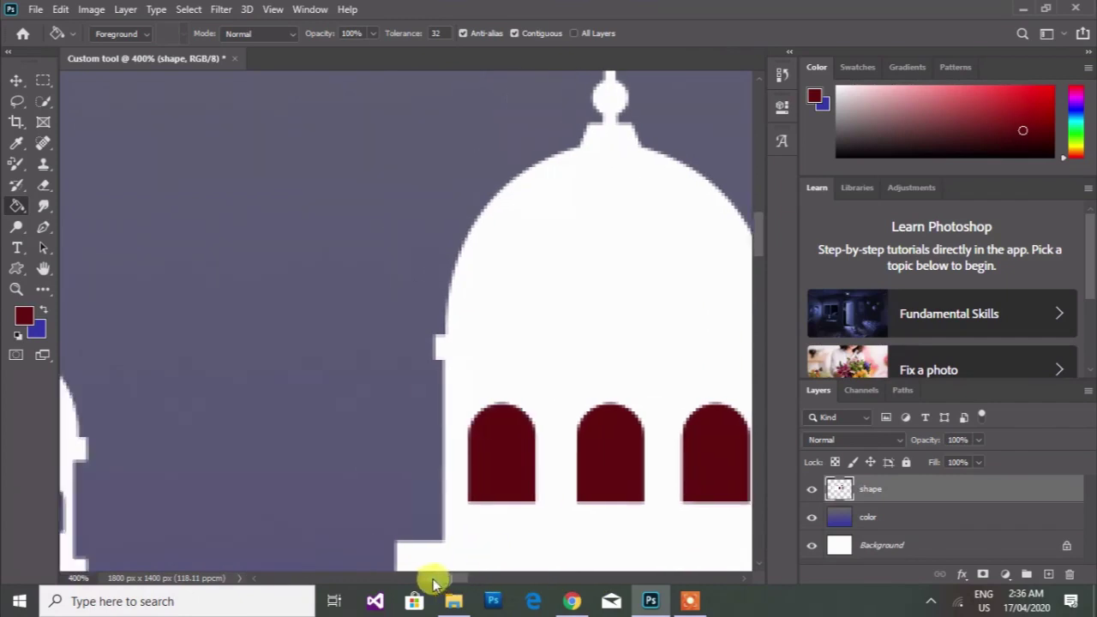
{"action": "key", "text": "ctrl+plus"}
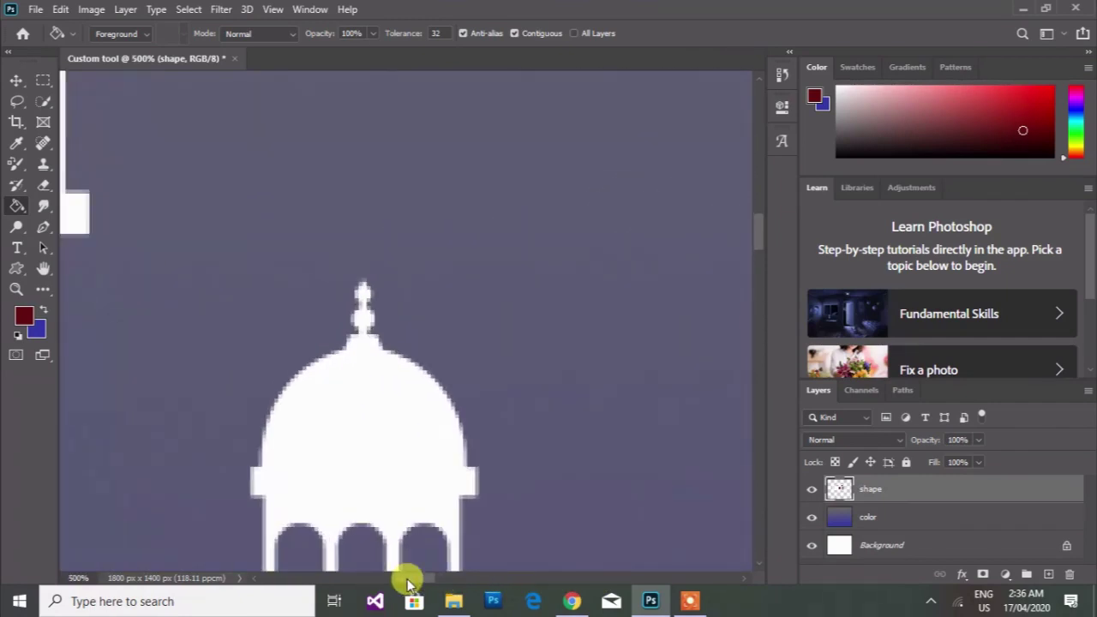
{"action": "left_click", "coordinate": [406, 539]}
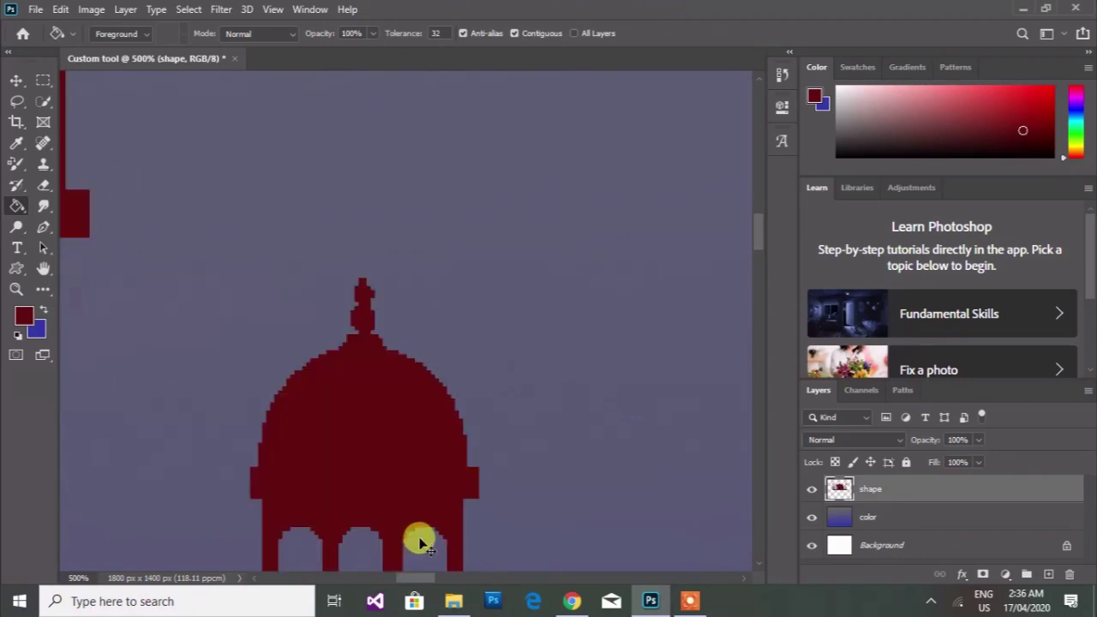
{"action": "key", "text": "ctrl+z"}
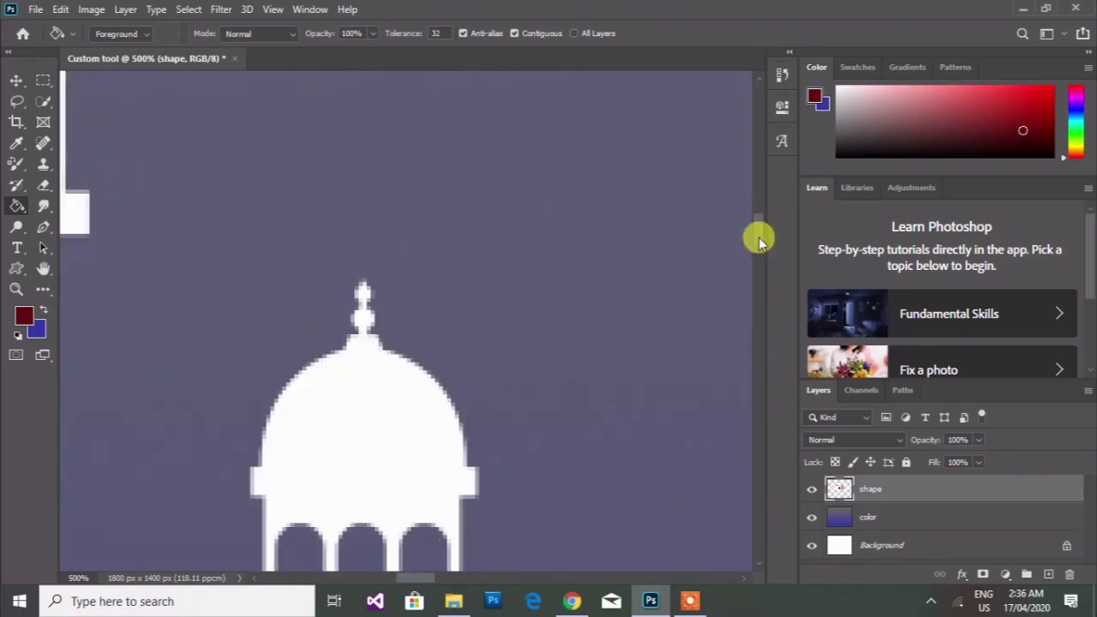
Step: Fill the tower's middle, left, upper-right and right arched openings dark red
{"action": "left_click_drag", "start_coordinate": [758, 240], "coordinate": [757, 257]}
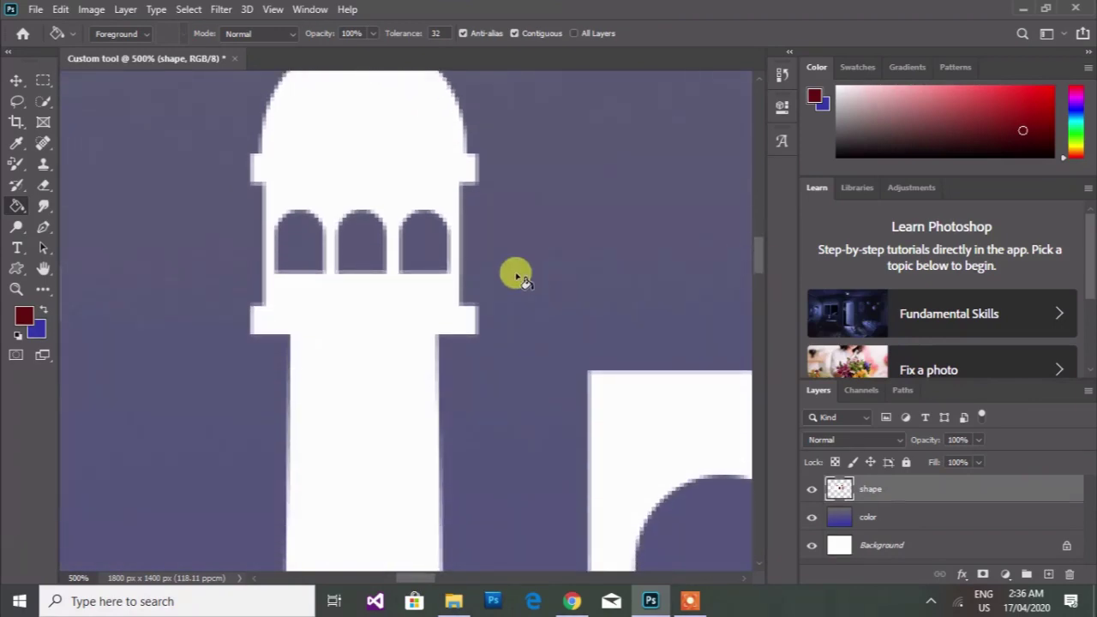
{"action": "key", "text": "ctrl+plus"}
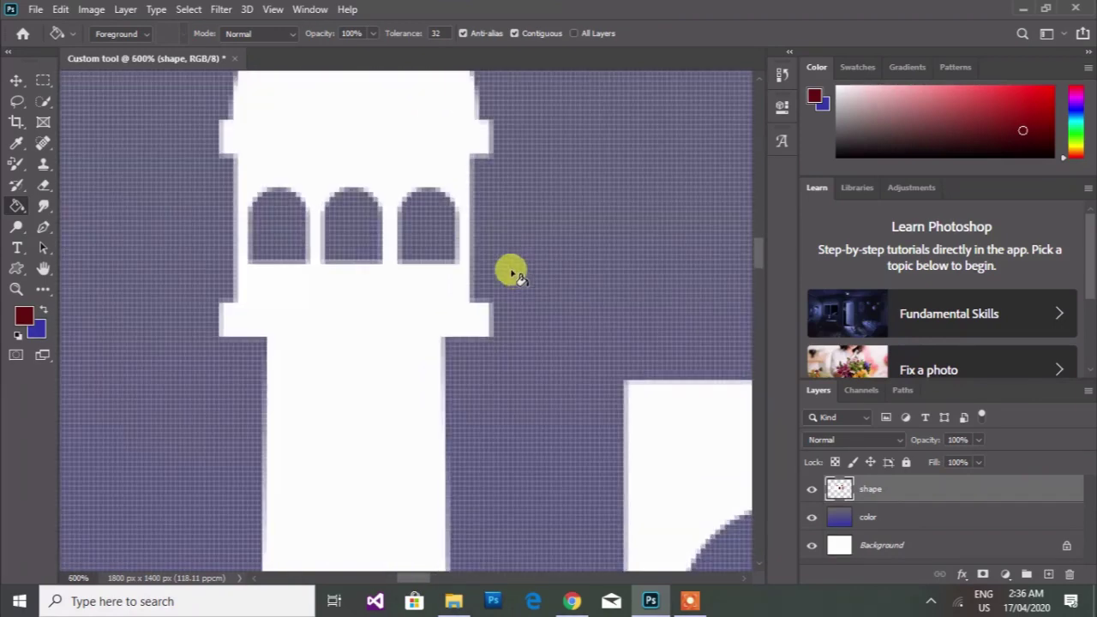
{"action": "left_click", "coordinate": [343, 214]}
{"action": "left_click", "coordinate": [272, 231]}
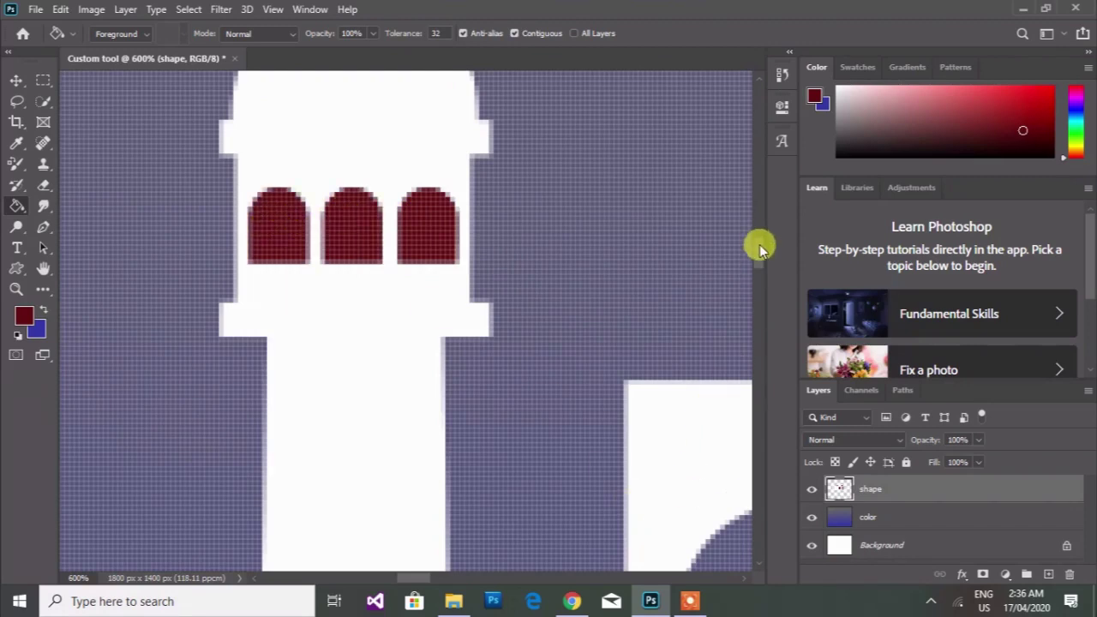
{"action": "left_click_drag", "start_coordinate": [757, 249], "coordinate": [759, 282]}
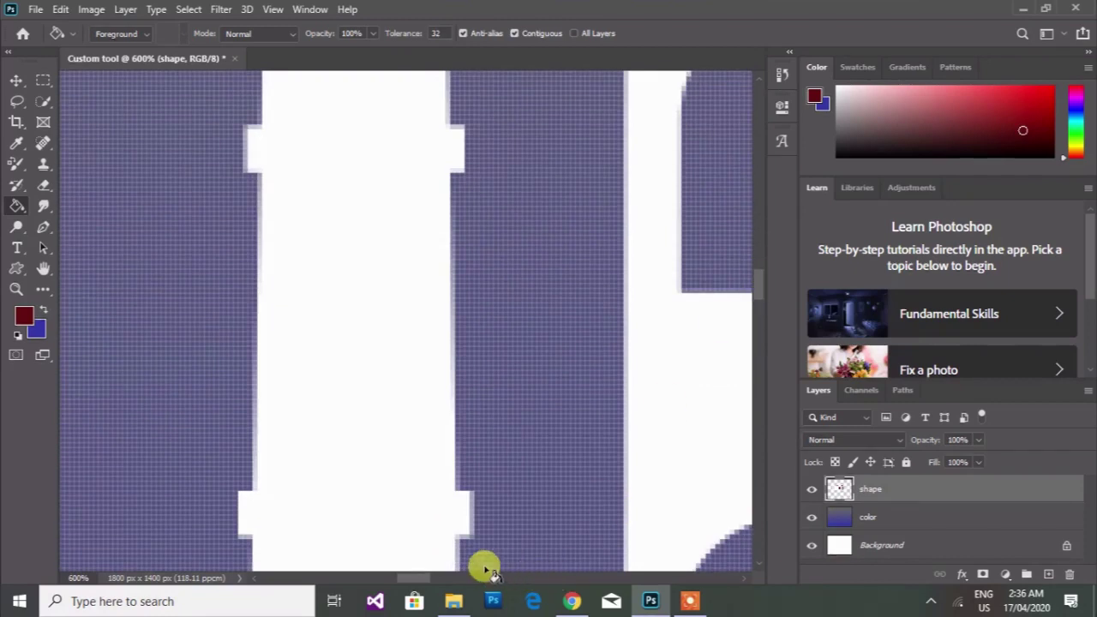
{"action": "left_click_drag", "start_coordinate": [419, 583], "coordinate": [441, 578]}
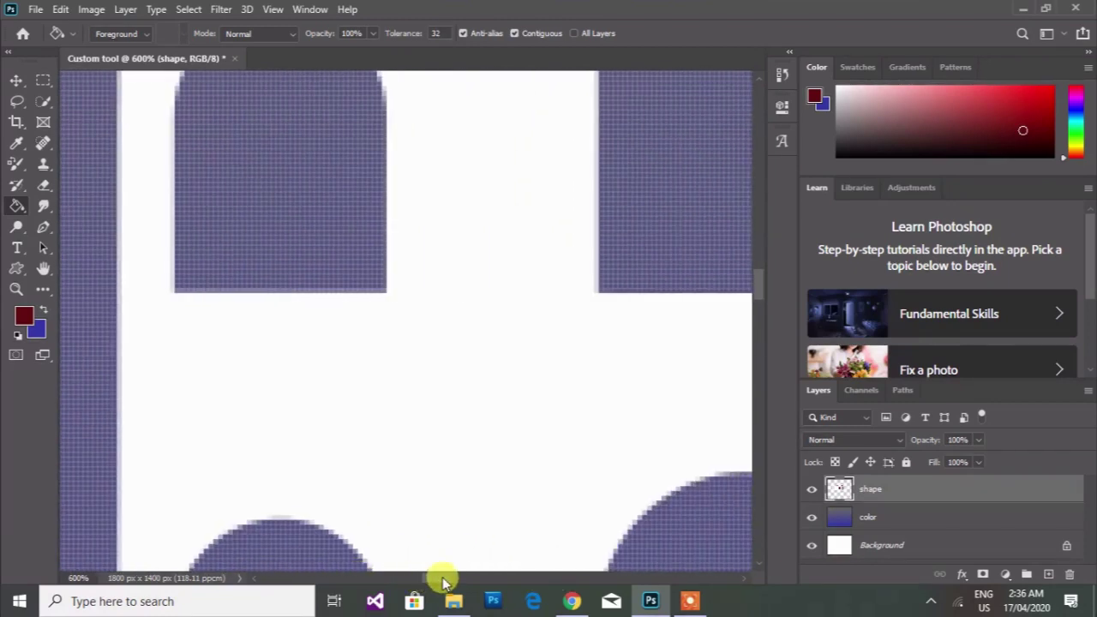
{"action": "left_click", "coordinate": [266, 207]}
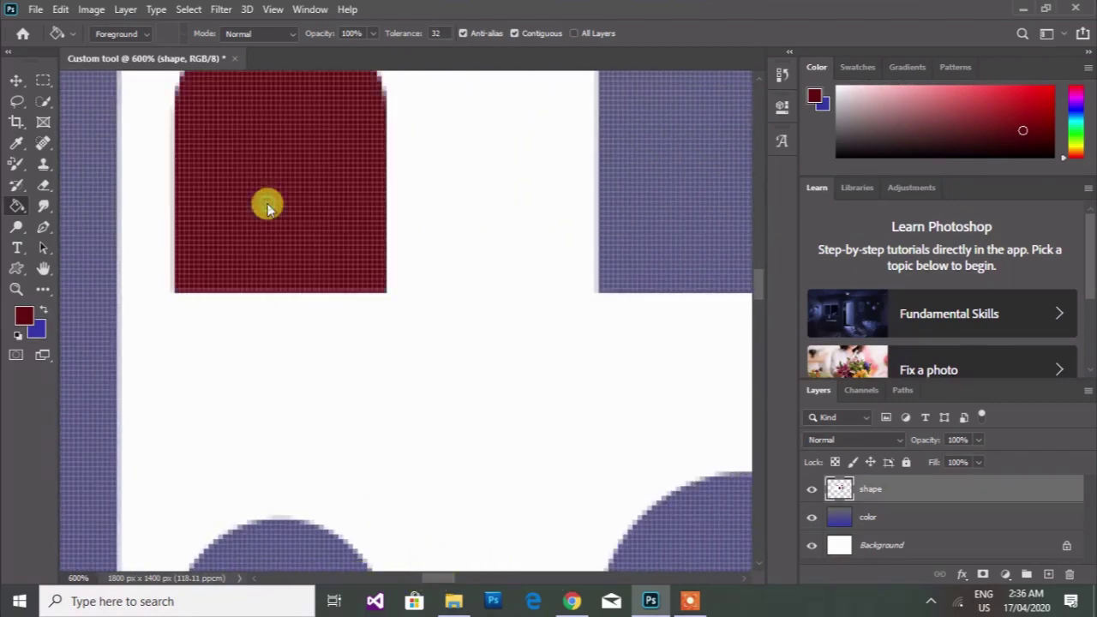
{"action": "left_click", "coordinate": [604, 186]}
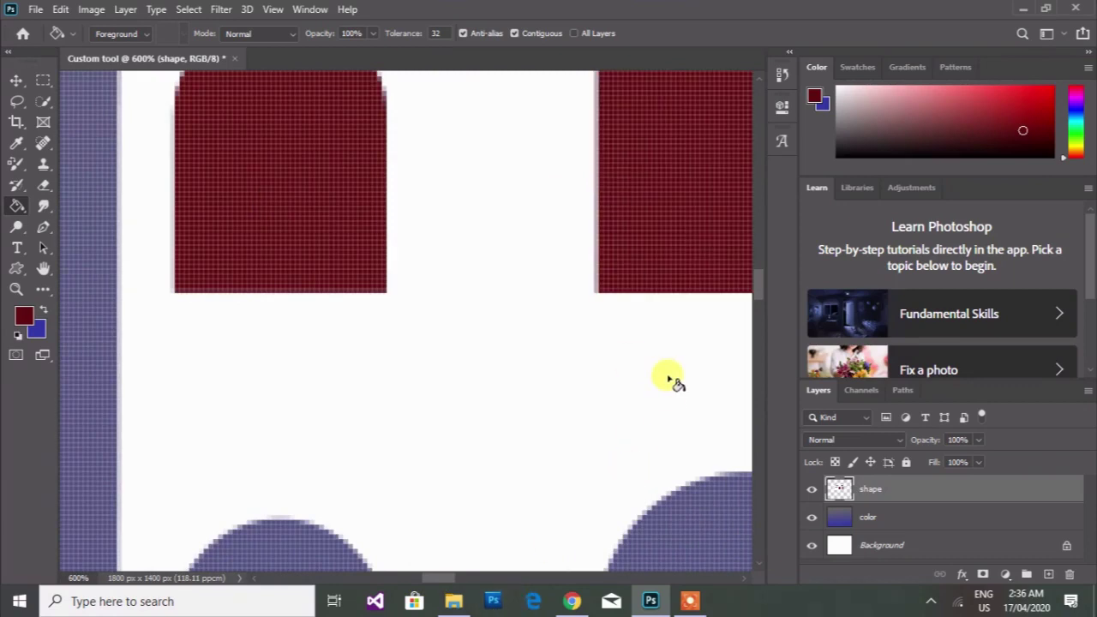
{"action": "left_click_drag", "start_coordinate": [761, 276], "coordinate": [758, 315]}
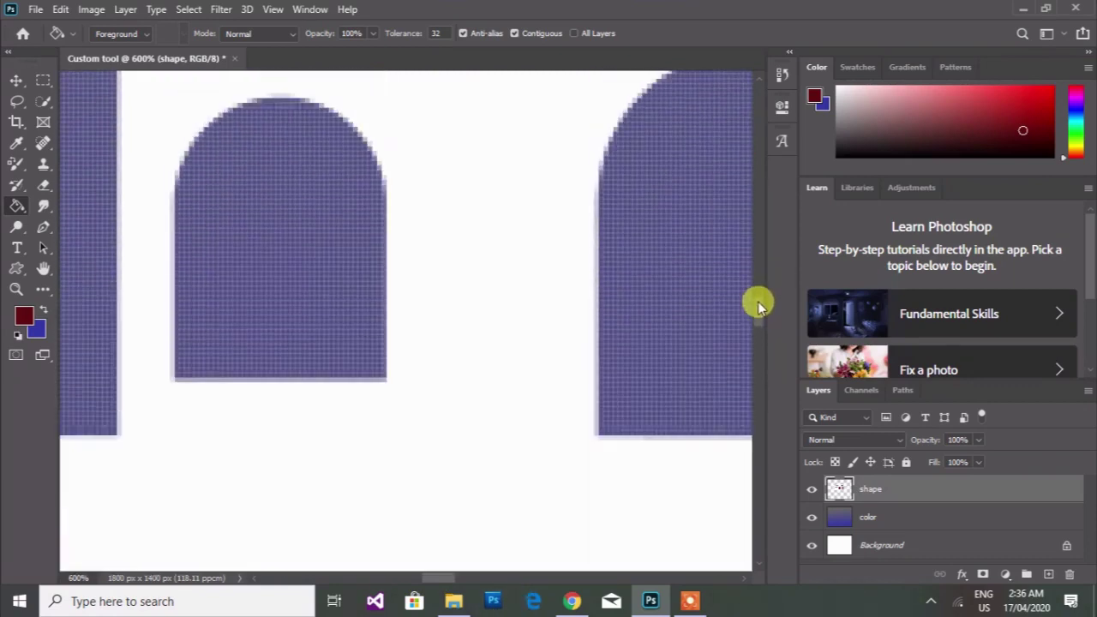
{"action": "left_click", "coordinate": [271, 287]}
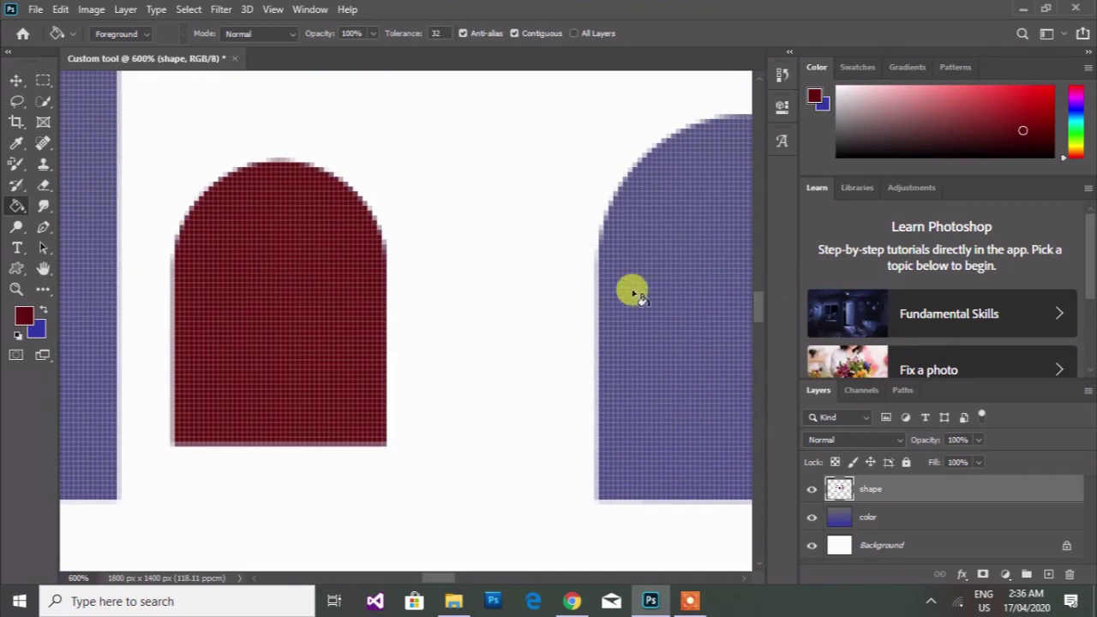
{"action": "left_click", "coordinate": [690, 291]}
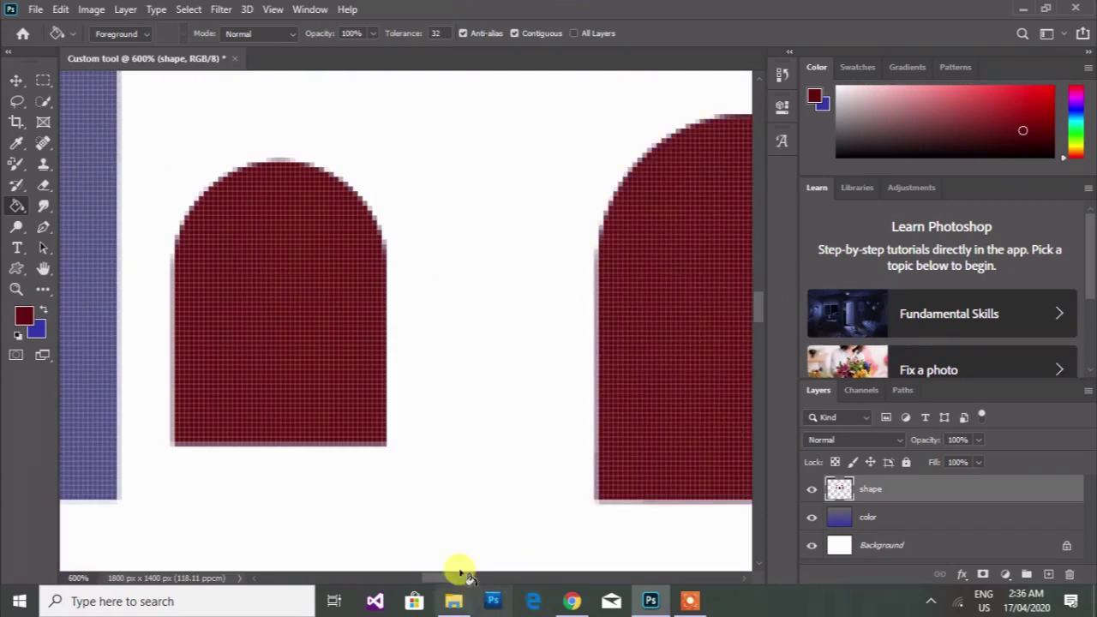
{"action": "key", "text": "ctrl+minus"}
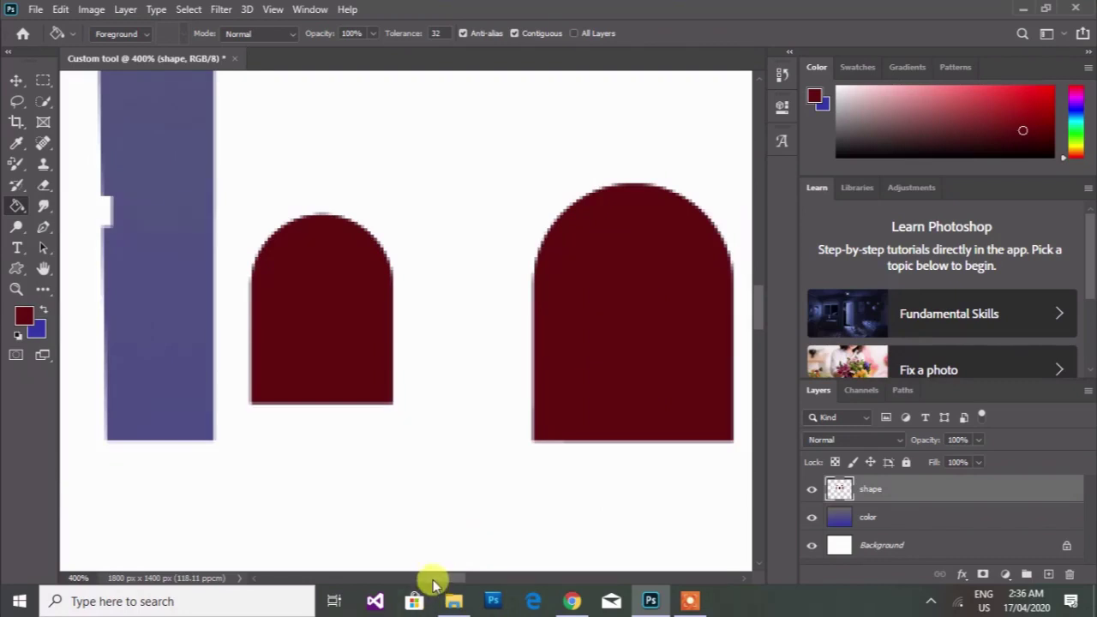
Step: Fill the left minaret's three small top arches dark red, then view the whole mosque
{"action": "left_click_drag", "start_coordinate": [431, 579], "coordinate": [385, 579]}
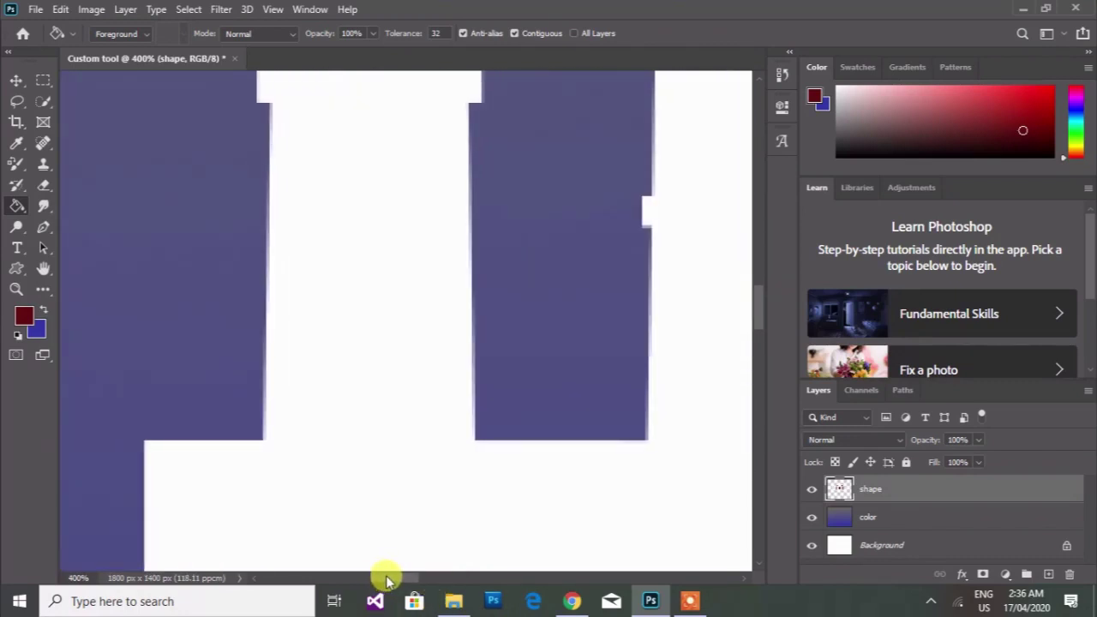
{"action": "left_click_drag", "start_coordinate": [761, 313], "coordinate": [759, 222]}
{"action": "key", "text": "ctrl+plus"}
{"action": "key", "text": "ctrl+plus"}
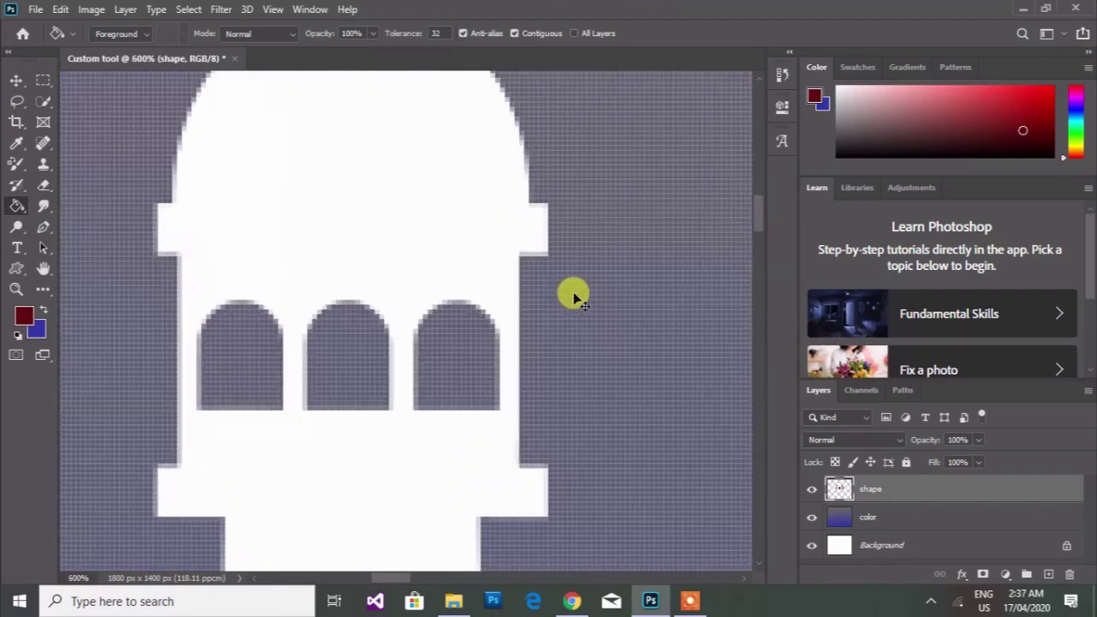
{"action": "left_click", "coordinate": [443, 355]}
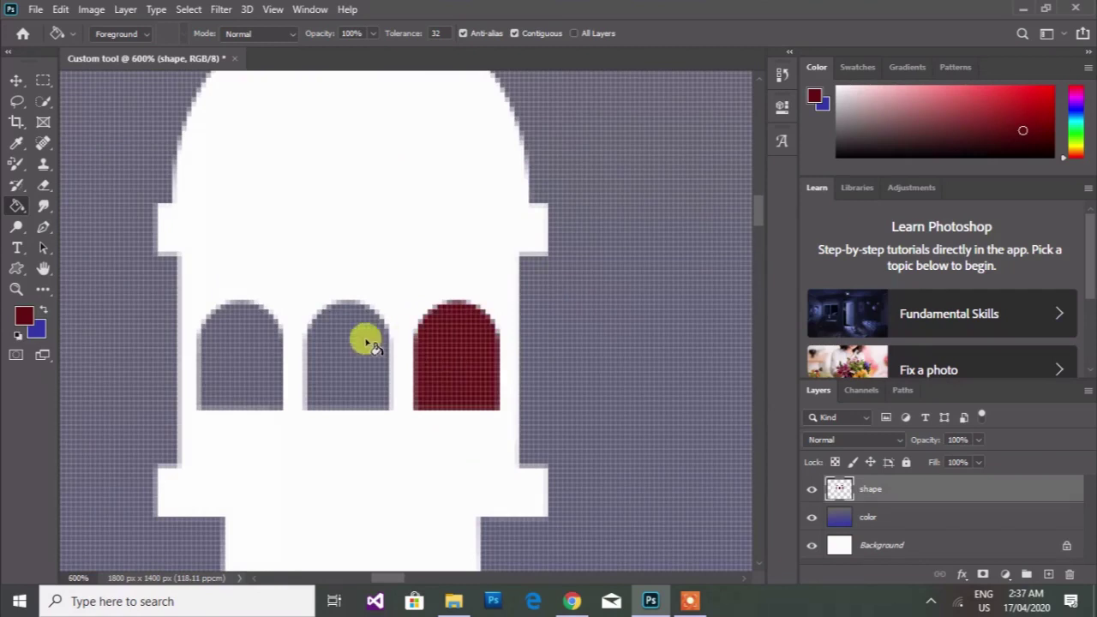
{"action": "left_click", "coordinate": [349, 343]}
{"action": "left_click", "coordinate": [249, 342]}
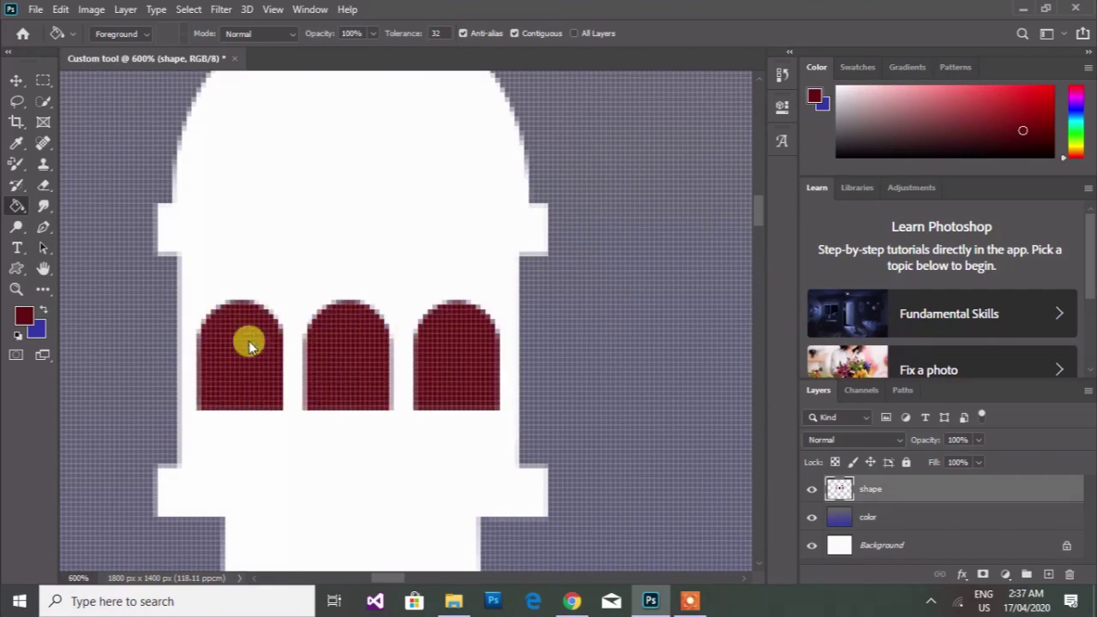
{"action": "key", "text": "ctrl+minus"}
{"action": "key", "text": "ctrl+minus"}
{"action": "key", "text": "ctrl+minus"}
{"action": "key", "text": "ctrl+minus"}
{"action": "key", "text": "ctrl+minus"}
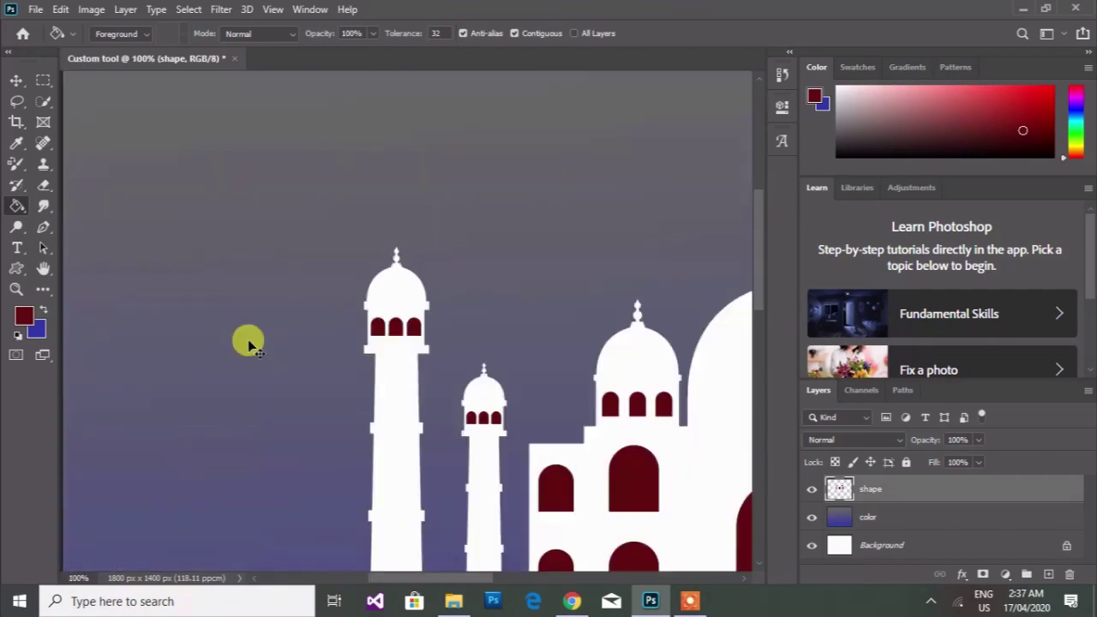
{"action": "key", "text": "ctrl+minus"}
{"action": "key", "text": "ctrl+minus"}
{"action": "key", "text": "ctrl+minus"}
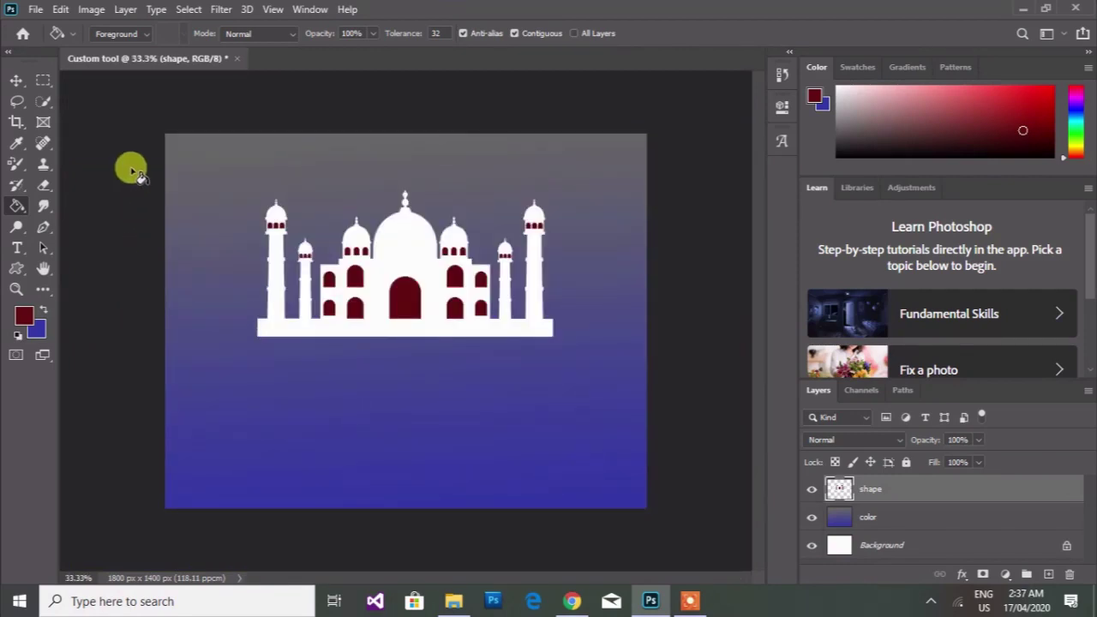
{"action": "left_click", "coordinate": [16, 82]}
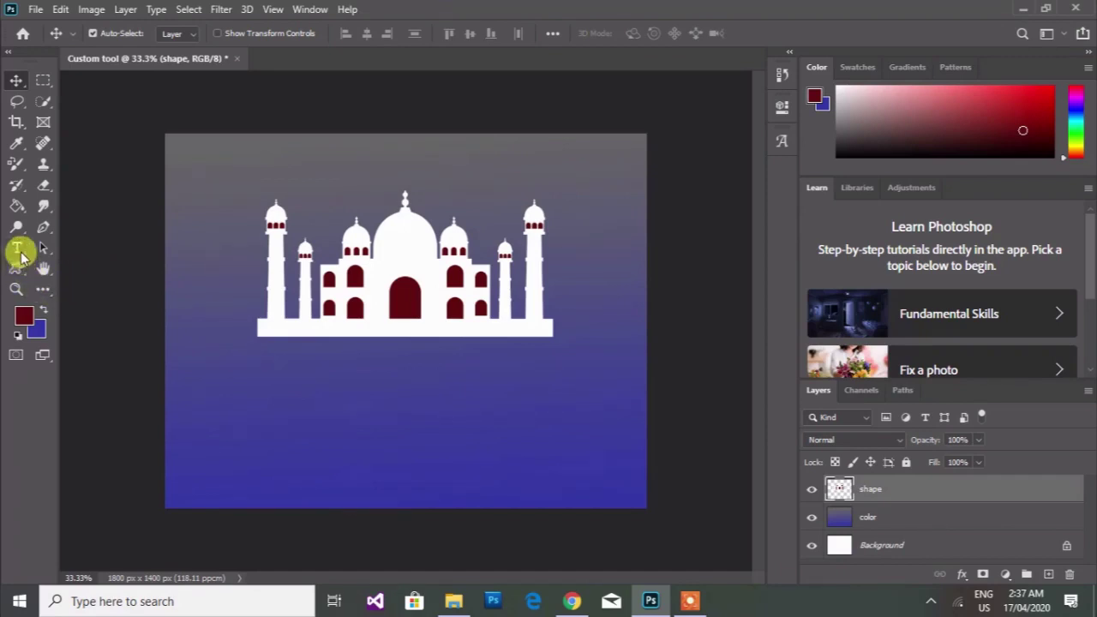
Step: Sample white from the mosque dome as the foreground colour
{"action": "left_click", "coordinate": [23, 316]}
{"action": "left_click", "coordinate": [402, 232]}
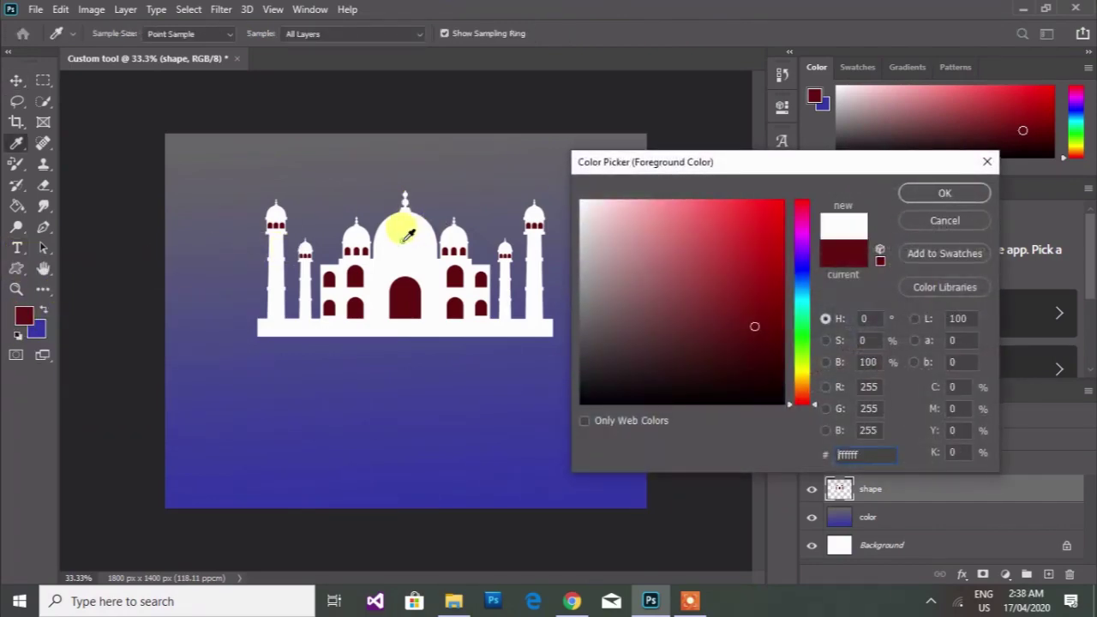
{"action": "left_click", "coordinate": [917, 193]}
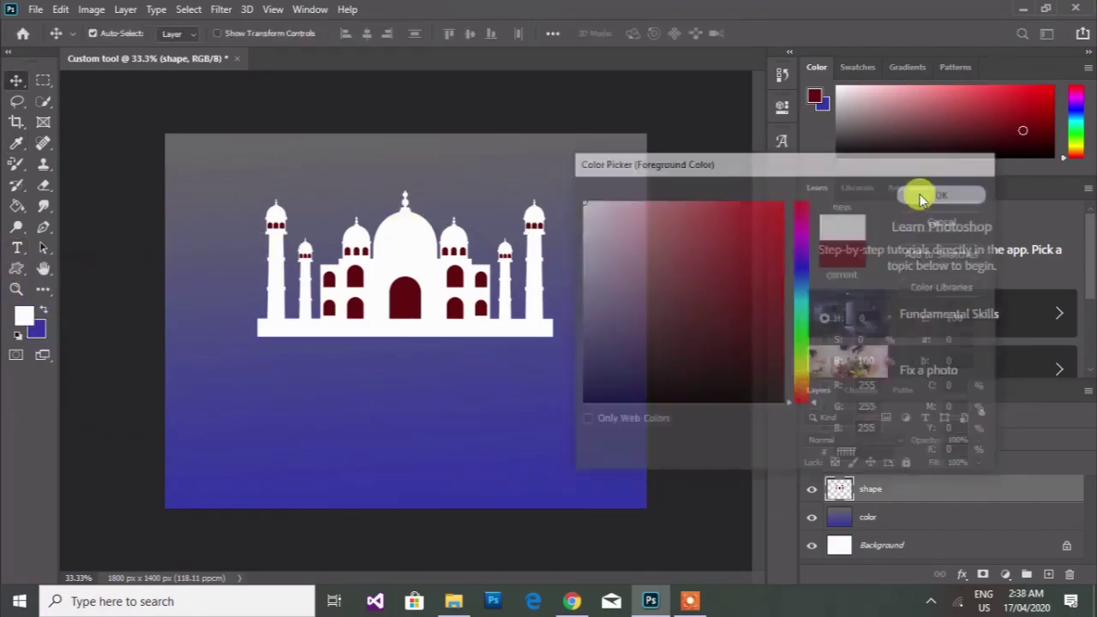
Step: Select the Type tool with the Semplicità font
{"action": "left_click", "coordinate": [17, 246]}
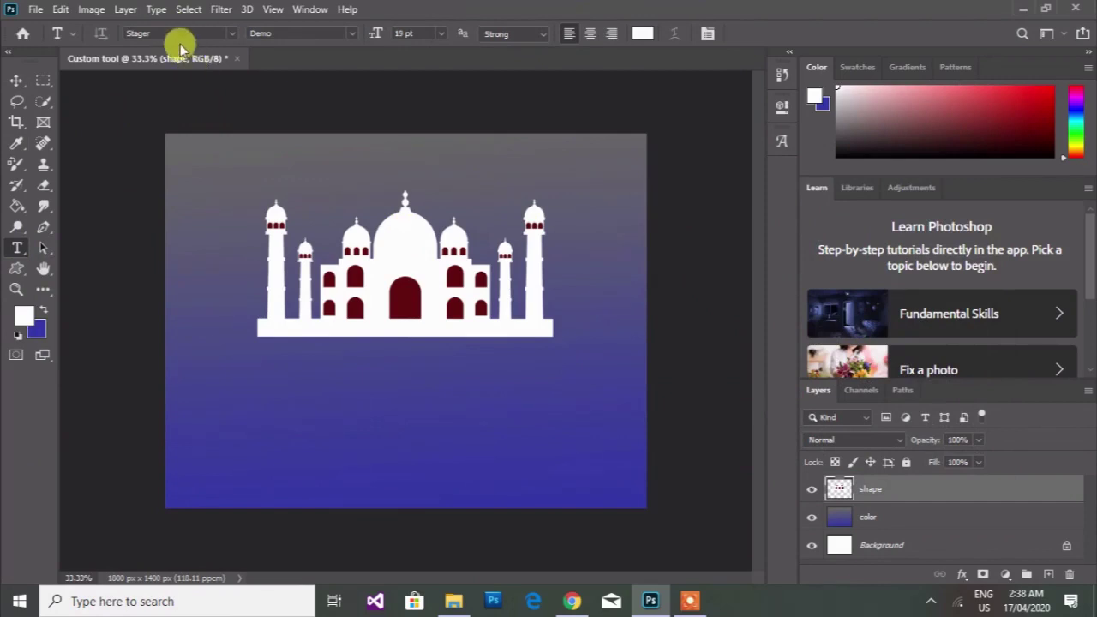
{"action": "left_click", "coordinate": [232, 34]}
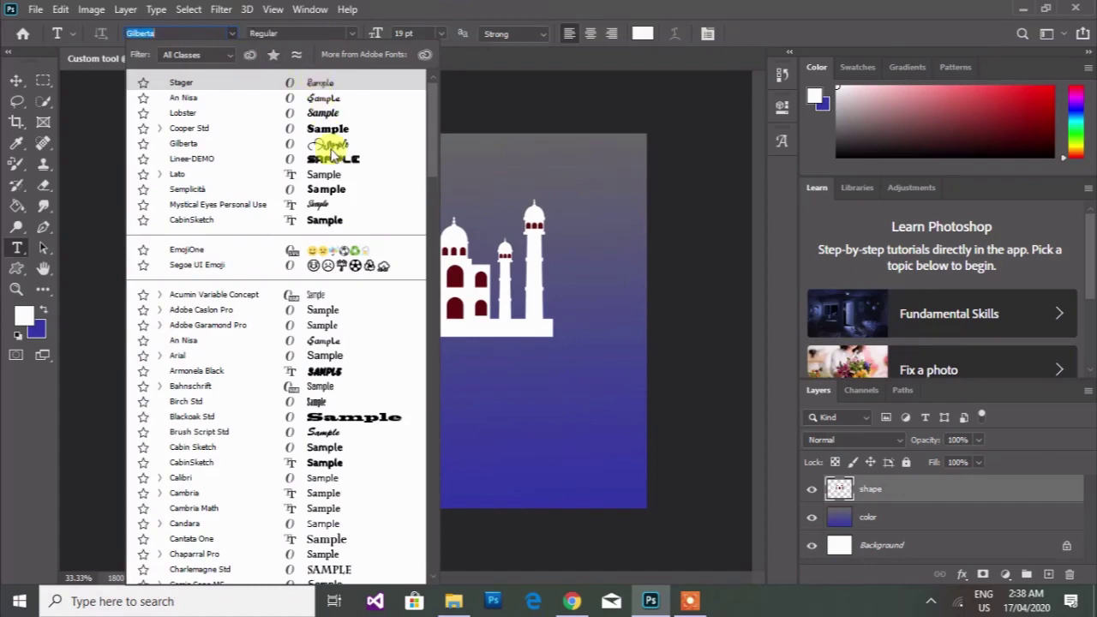
{"action": "left_click", "coordinate": [332, 195]}
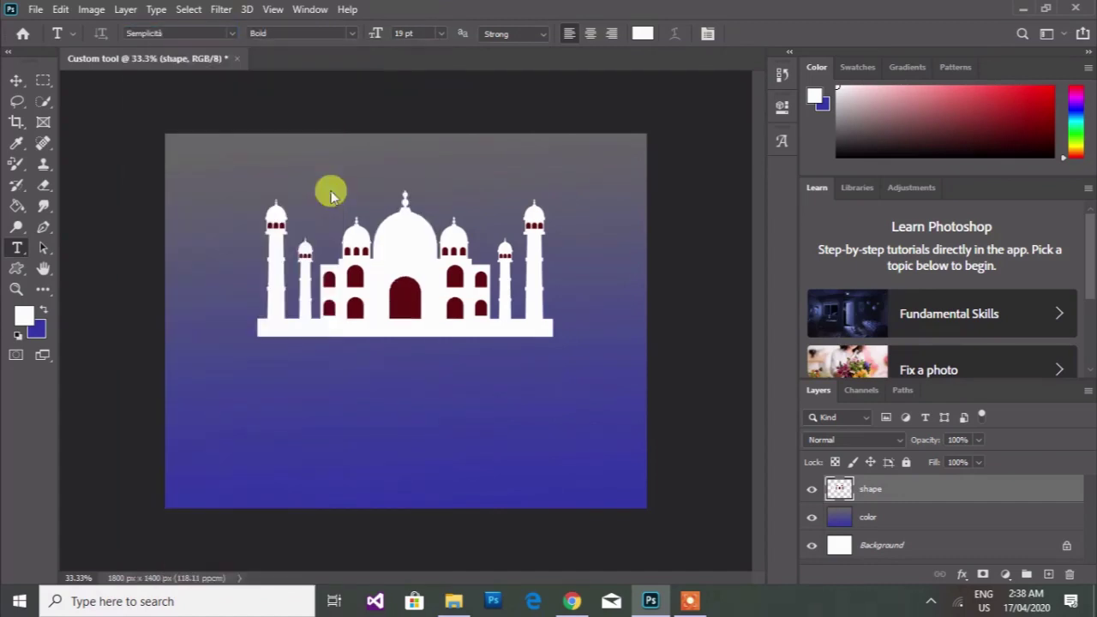
Step: Type 'Taj' below the mosque and raise its font size to 41 pt
{"action": "left_click", "coordinate": [329, 428]}
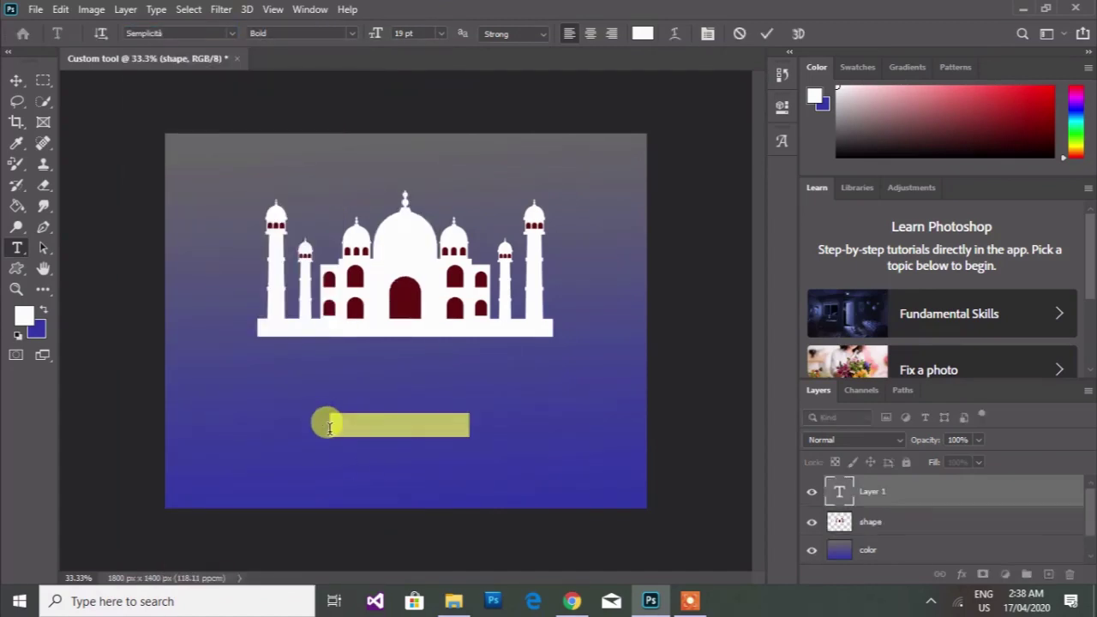
{"action": "key", "text": "BackSpace"}
{"action": "type", "text": "Taj"}
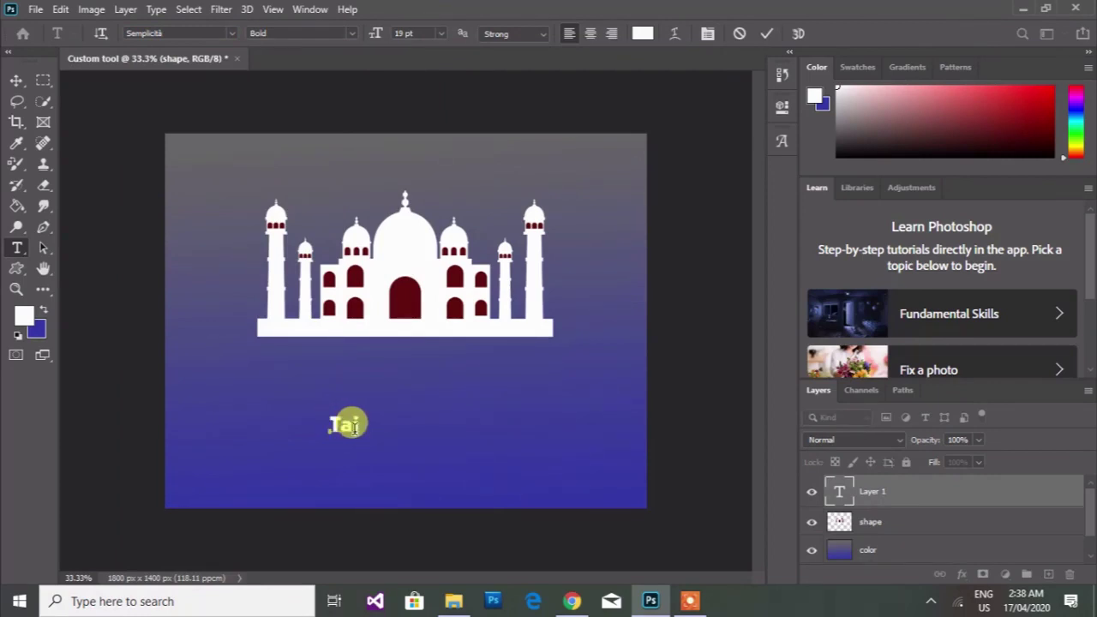
{"action": "left_click_drag", "start_coordinate": [363, 433], "coordinate": [424, 399]}
{"action": "double_click", "coordinate": [400, 387]}
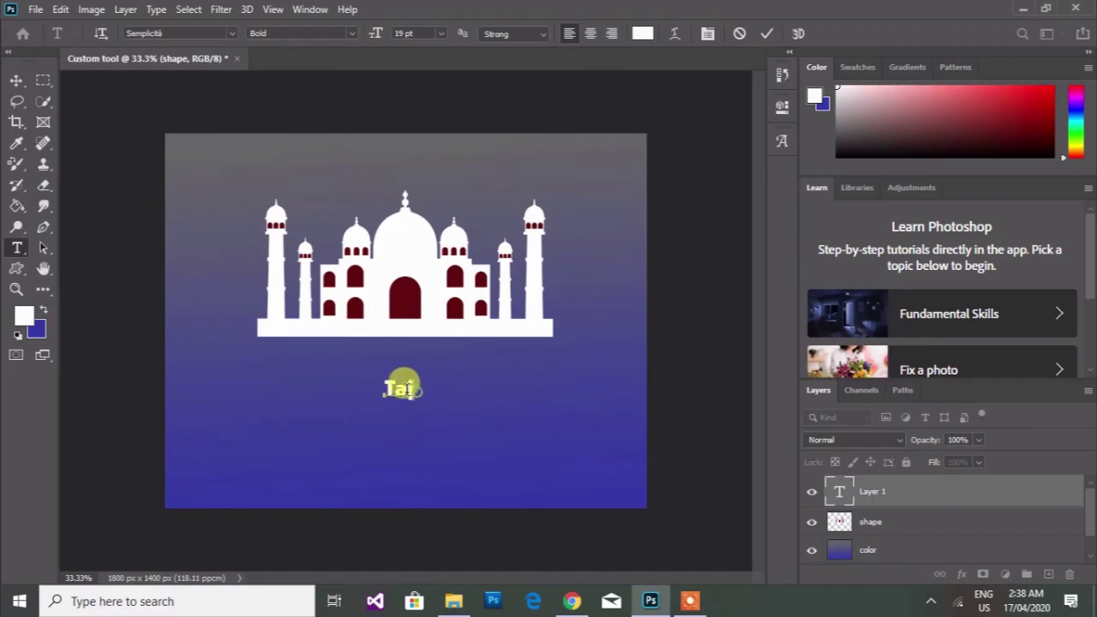
{"action": "left_click", "coordinate": [416, 33]}
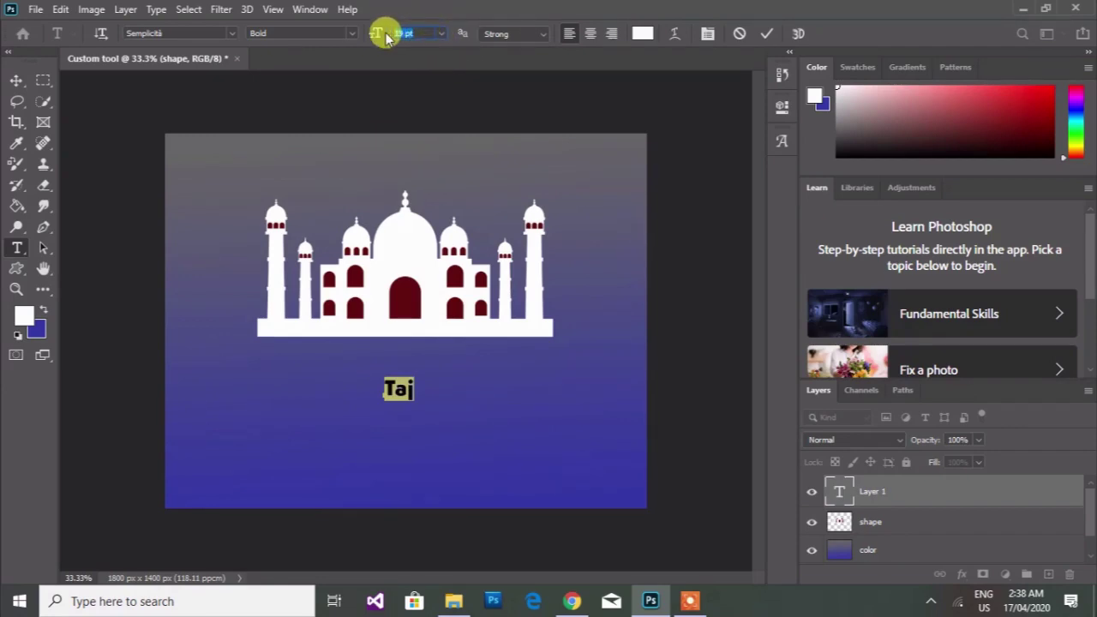
{"action": "key", "text": "Up"}
{"action": "key", "text": "Up"}
{"action": "key", "text": "Up"}
{"action": "key", "text": "Up"}
{"action": "key", "text": "Up"}
{"action": "key", "text": "Up"}
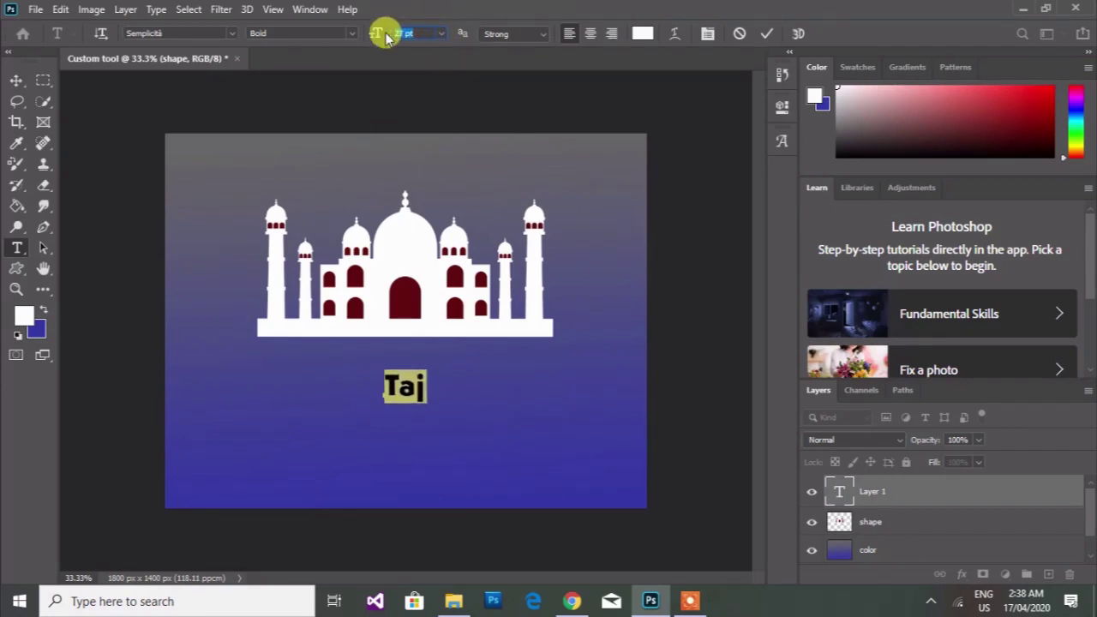
{"action": "key", "text": "Up"}
{"action": "key", "text": "Up"}
{"action": "key", "text": "Up"}
{"action": "key", "text": "Up"}
{"action": "key", "text": "Up"}
{"action": "key", "text": "Up"}
{"action": "key", "text": "Up"}
{"action": "key", "text": "Up"}
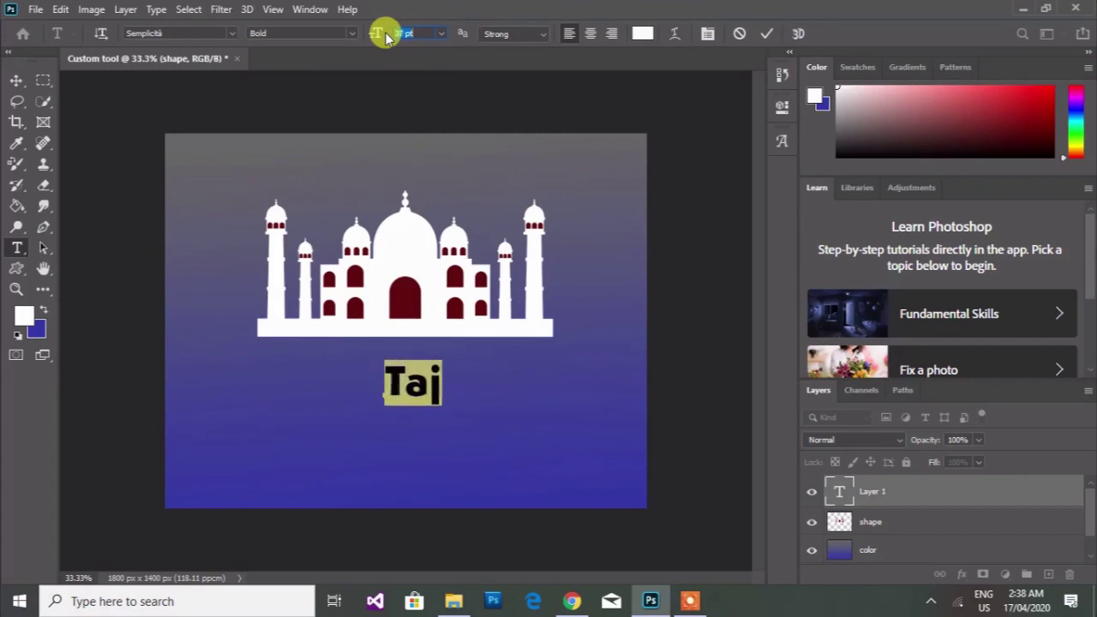
{"action": "key", "text": "Up"}
{"action": "key", "text": "Up"}
{"action": "key", "text": "Up"}
{"action": "key", "text": "Up"}
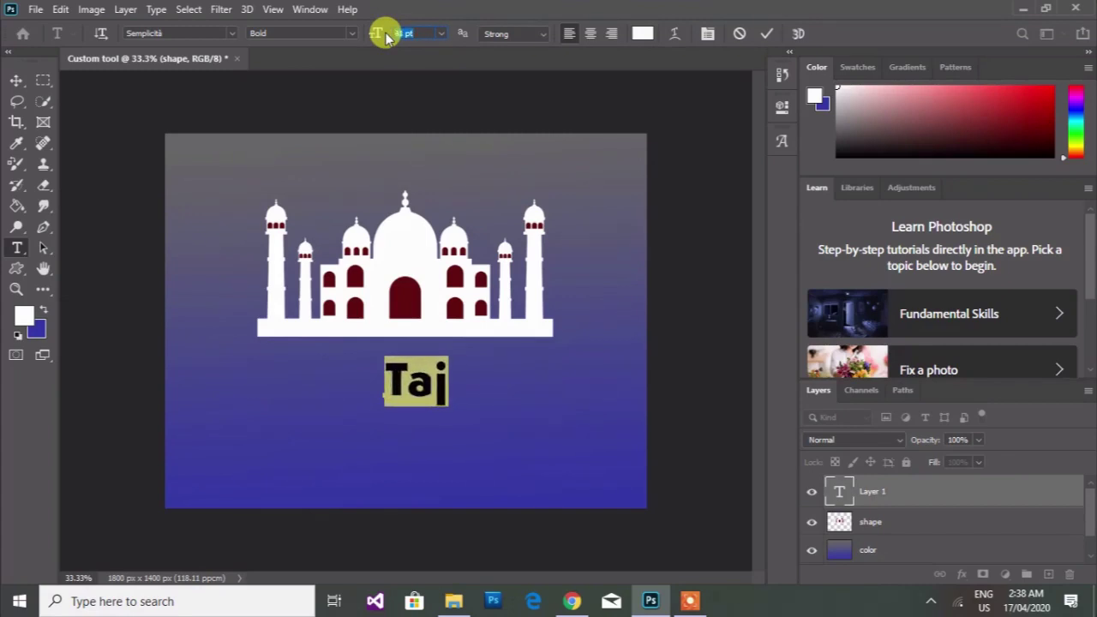
Step: Select the whole Taj caption and its font name field to try other fonts
{"action": "left_click", "coordinate": [192, 32]}
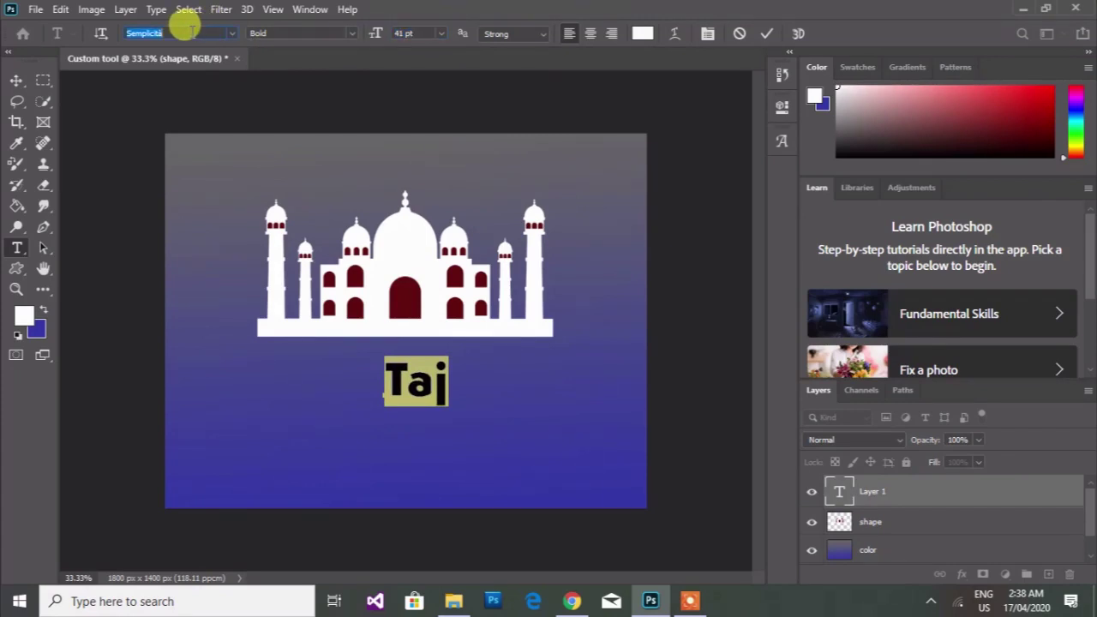
{"action": "left_click", "coordinate": [191, 32]}
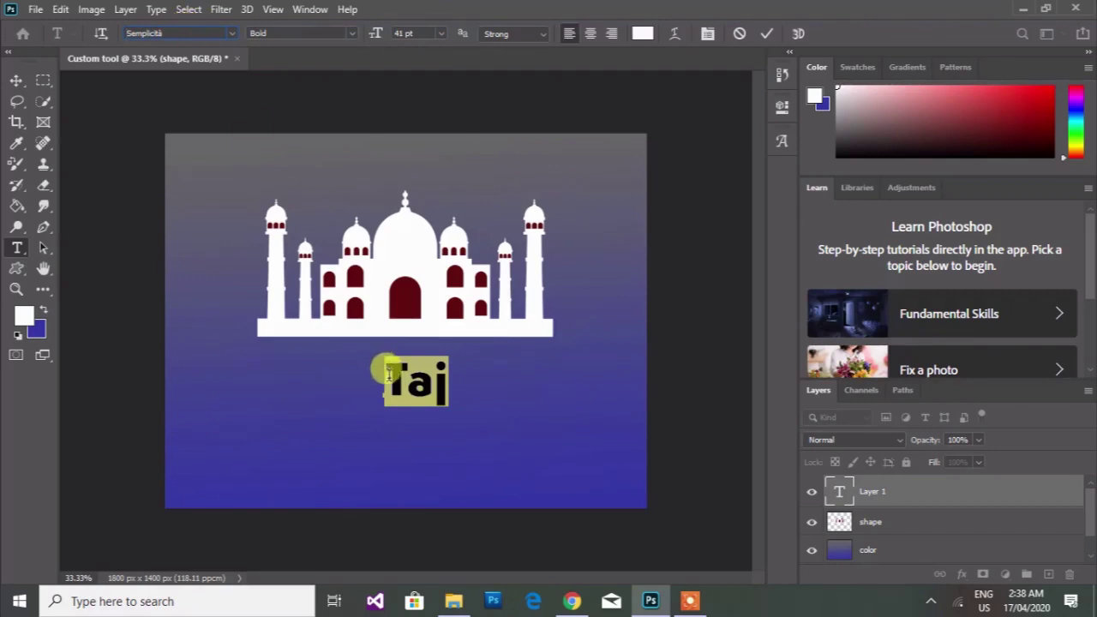
{"action": "left_click", "coordinate": [414, 392]}
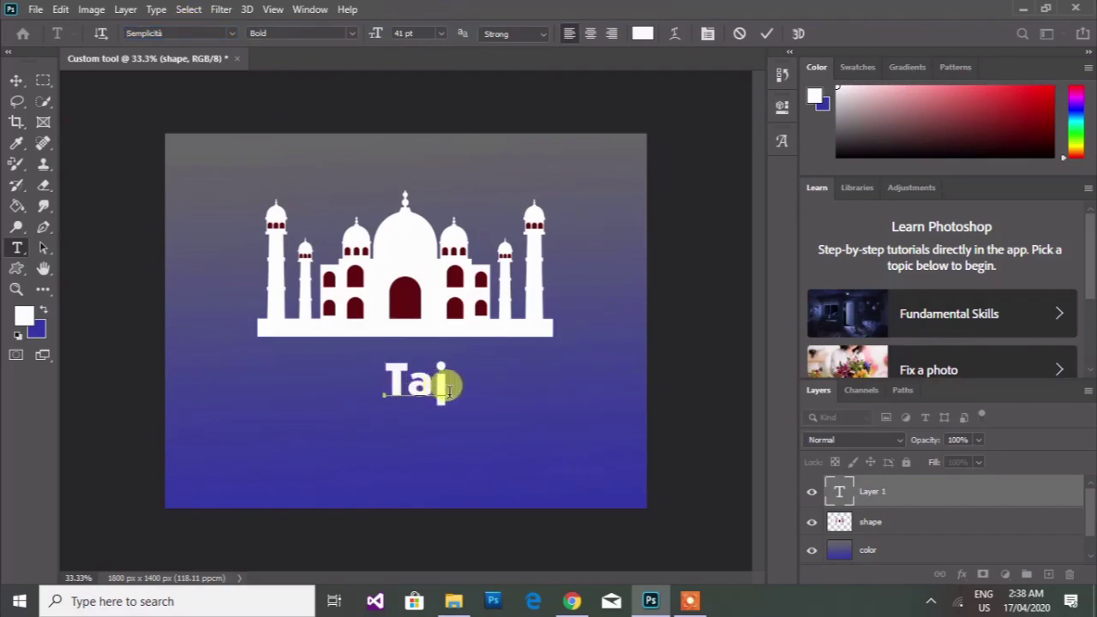
{"action": "left_click_drag", "start_coordinate": [448, 381], "coordinate": [348, 384]}
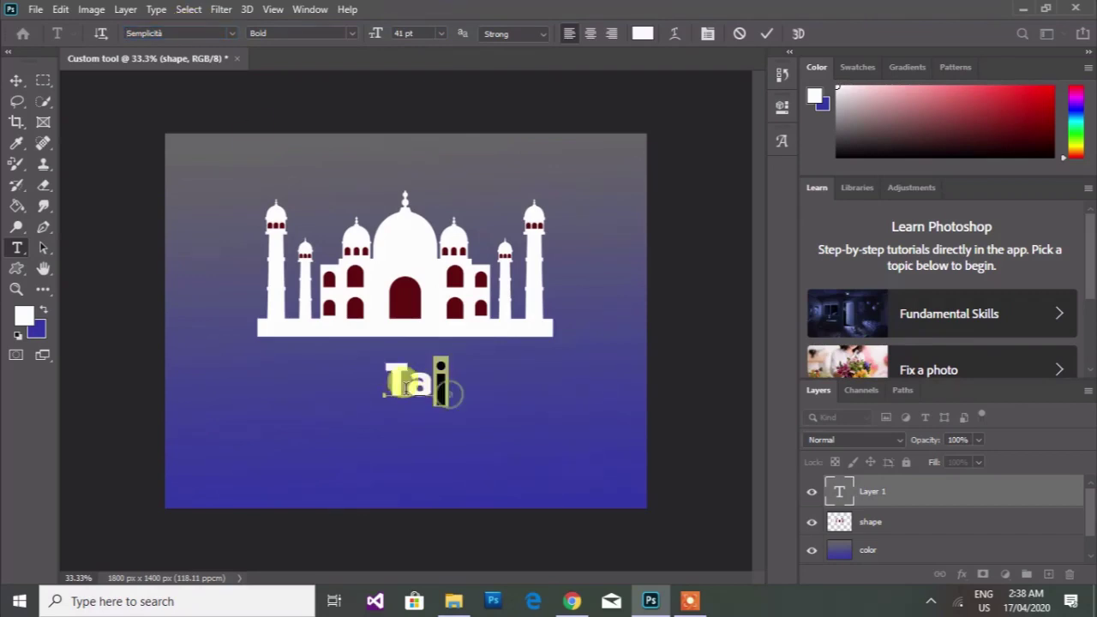
{"action": "left_click", "coordinate": [182, 32]}
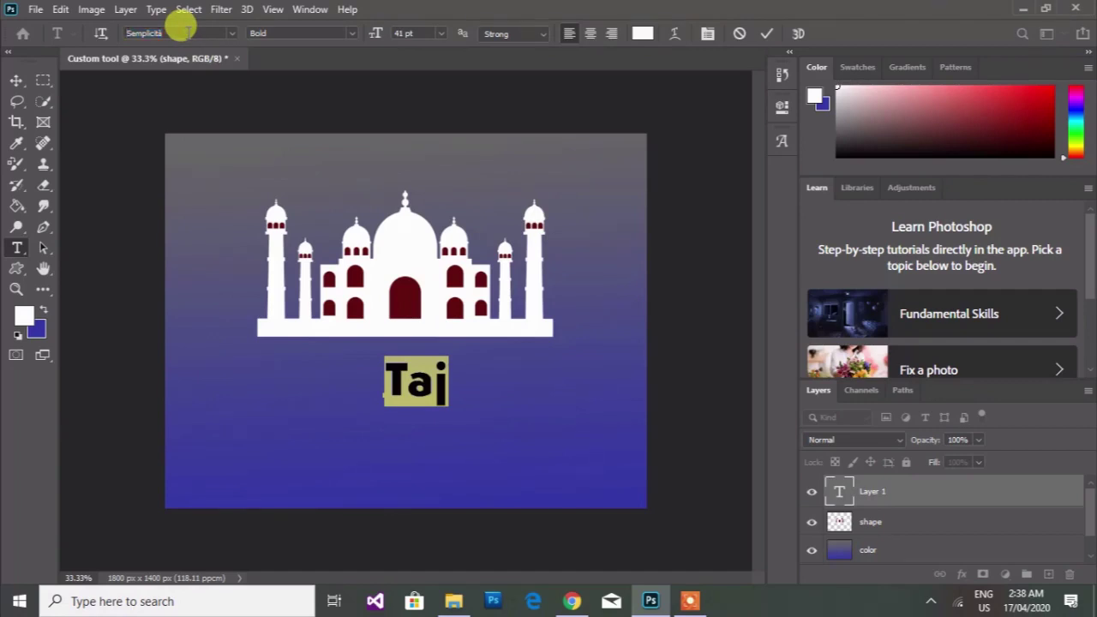
{"action": "left_click", "coordinate": [182, 33]}
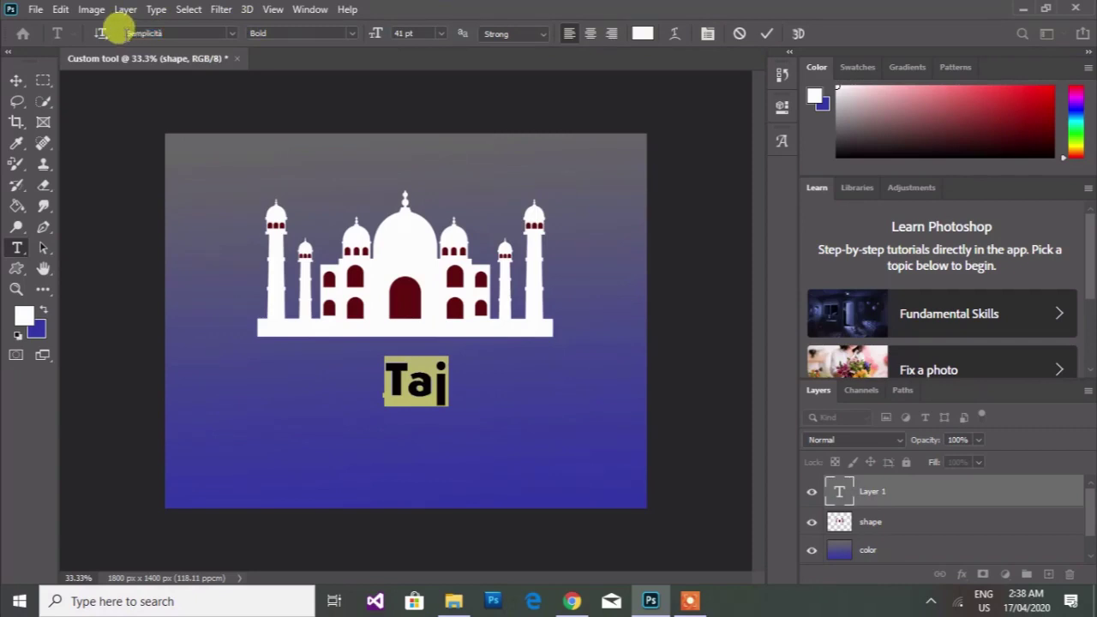
{"action": "left_click", "coordinate": [143, 33]}
Step: Preview several fonts on the caption, settling on An Nisa
{"action": "key", "text": "Down"}
{"action": "key", "text": "Down"}
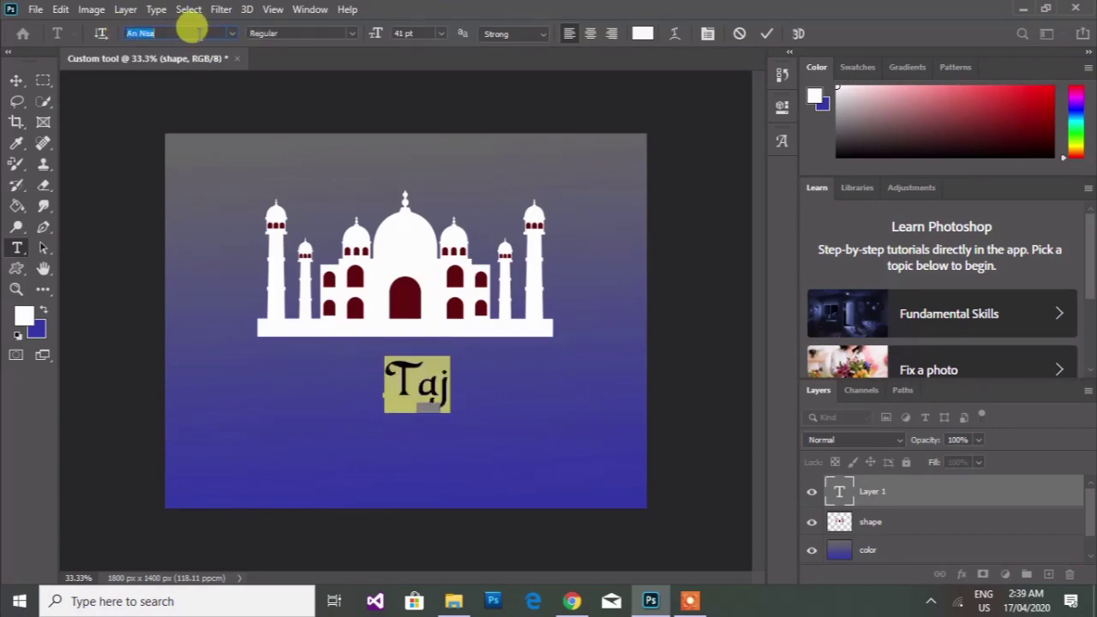
{"action": "key", "text": "Down"}
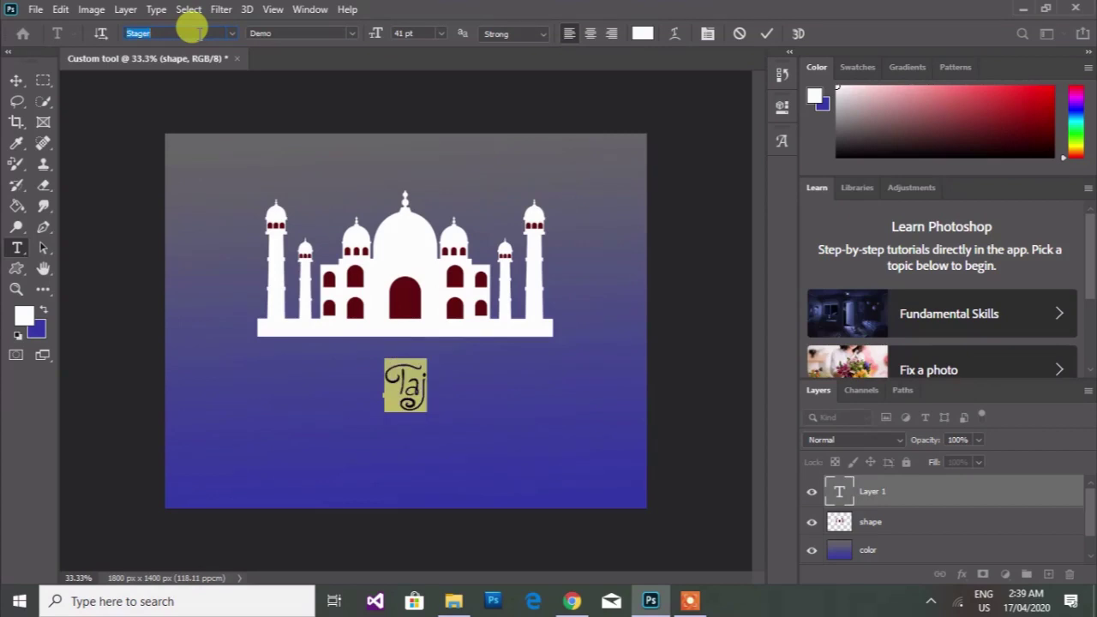
{"action": "key", "text": "Up"}
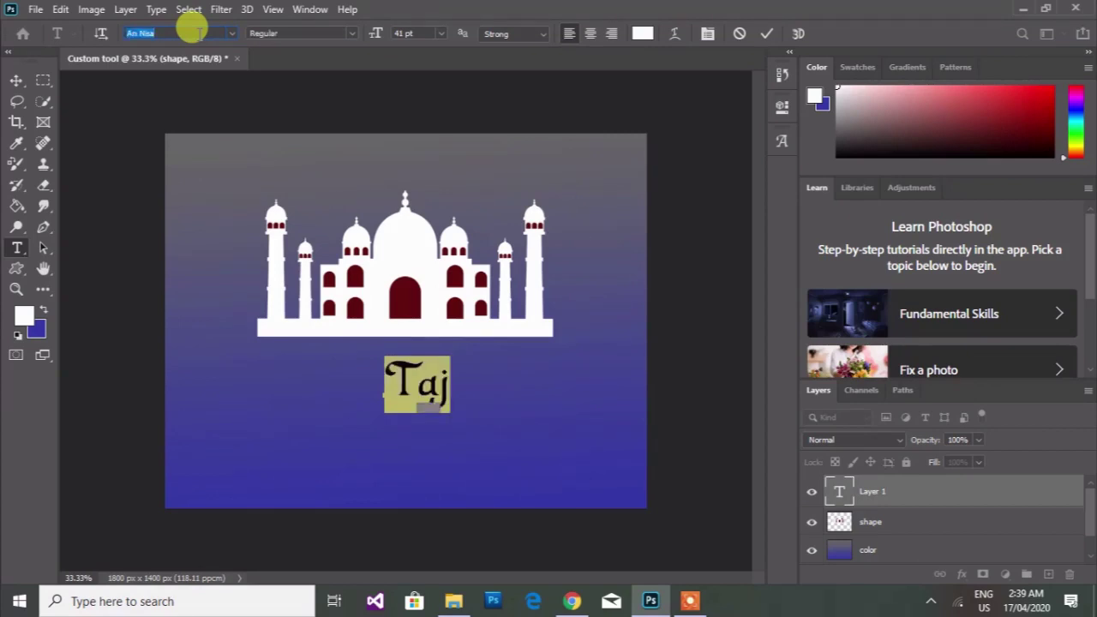
{"action": "key", "text": "Up"}
{"action": "key", "text": "Up"}
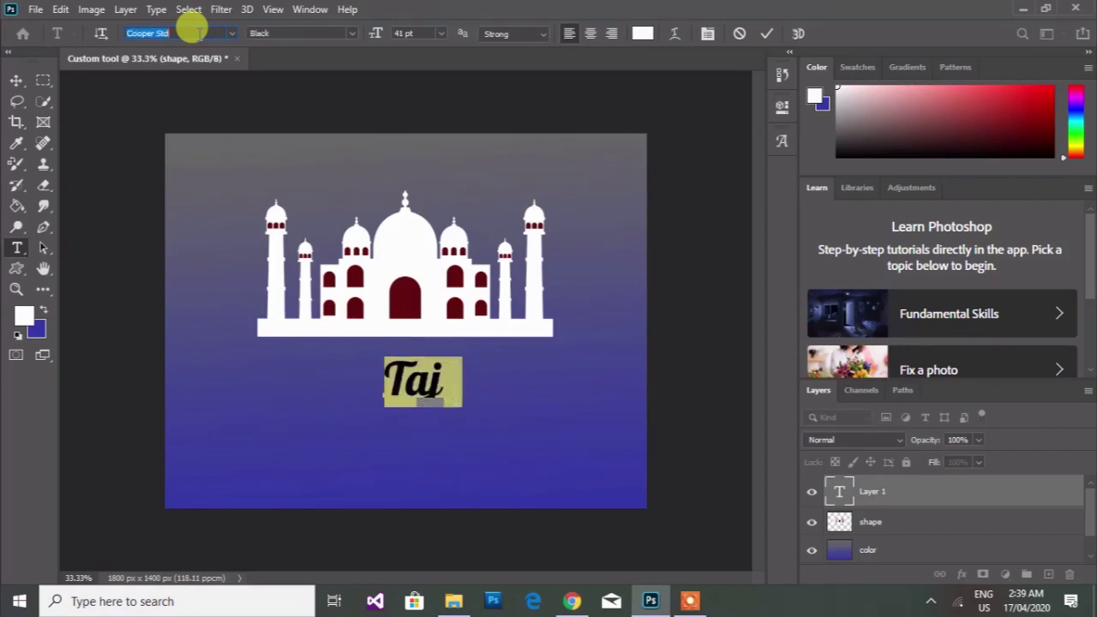
{"action": "key", "text": "Up"}
{"action": "key", "text": "Up"}
{"action": "key", "text": "Up"}
{"action": "key", "text": "Up"}
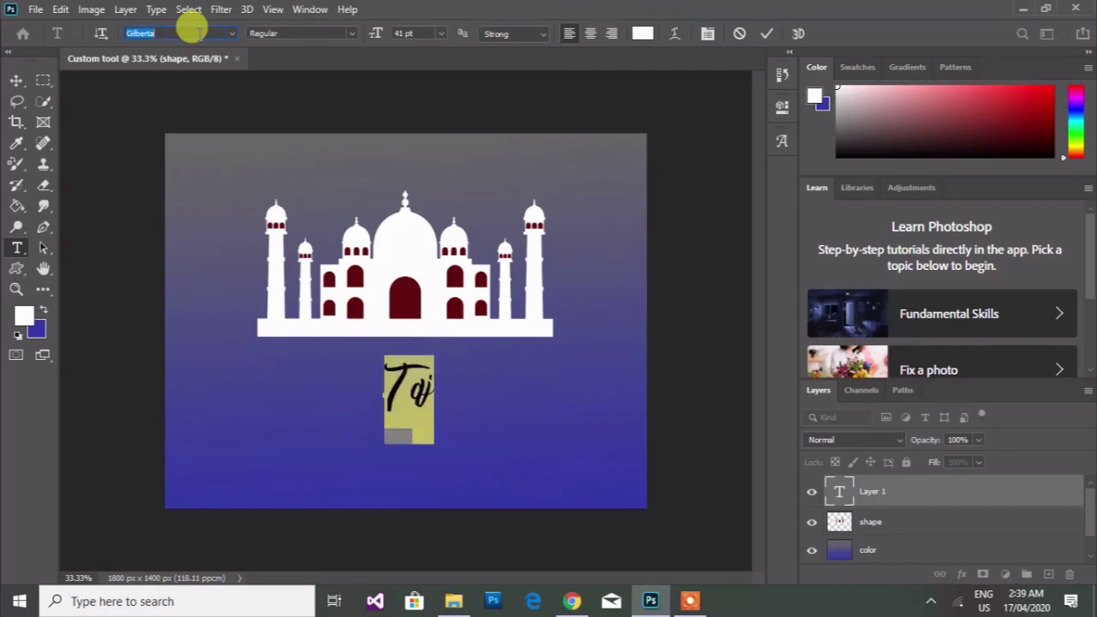
{"action": "key", "text": "Up"}
{"action": "key", "text": "Up"}
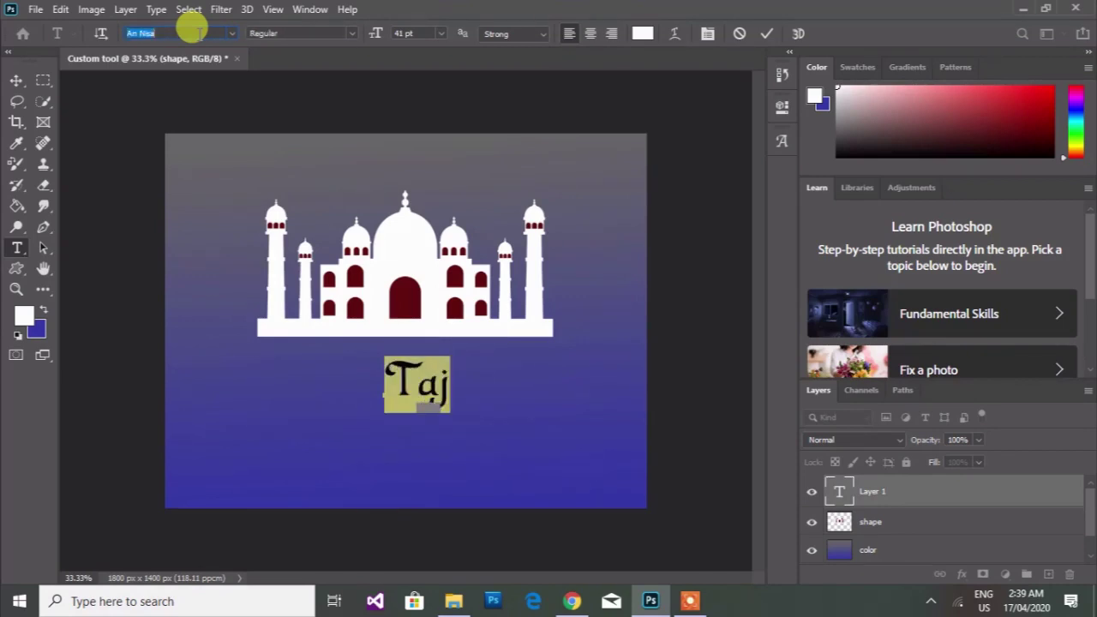
{"action": "key", "text": "Up"}
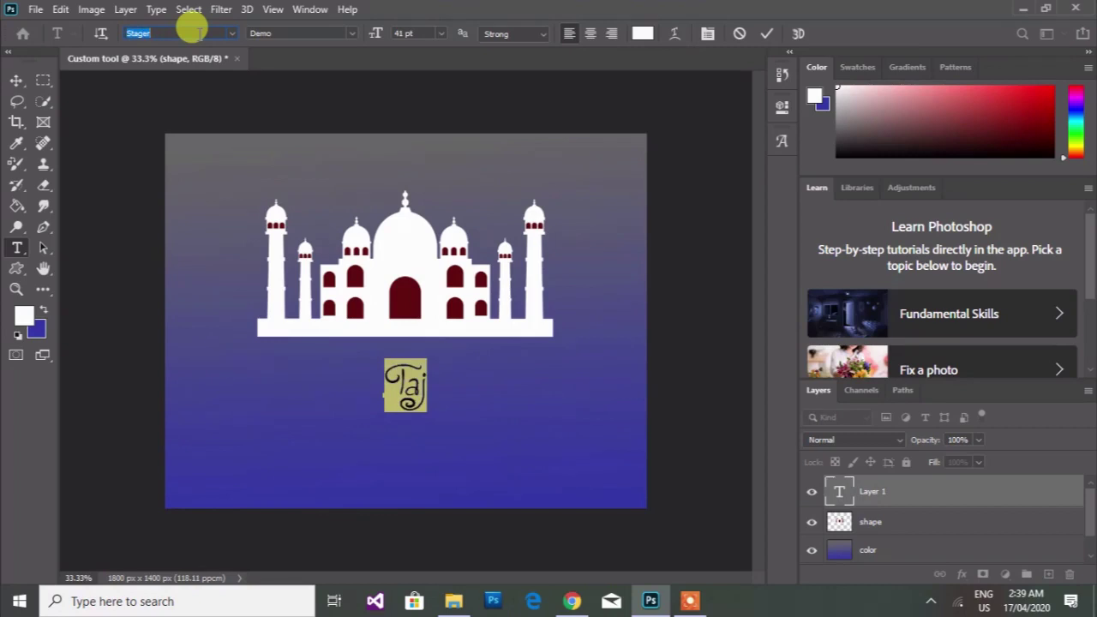
Step: Nudge the Taj caption up closer to the building
{"action": "left_click", "coordinate": [15, 80]}
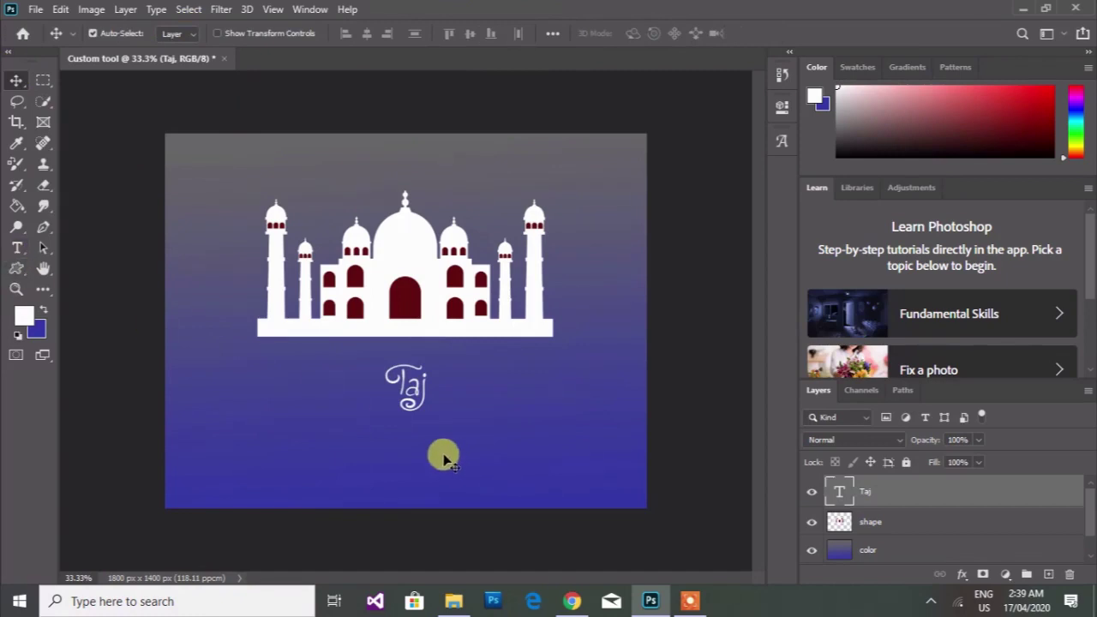
{"action": "left_click_drag", "start_coordinate": [404, 385], "coordinate": [406, 371]}
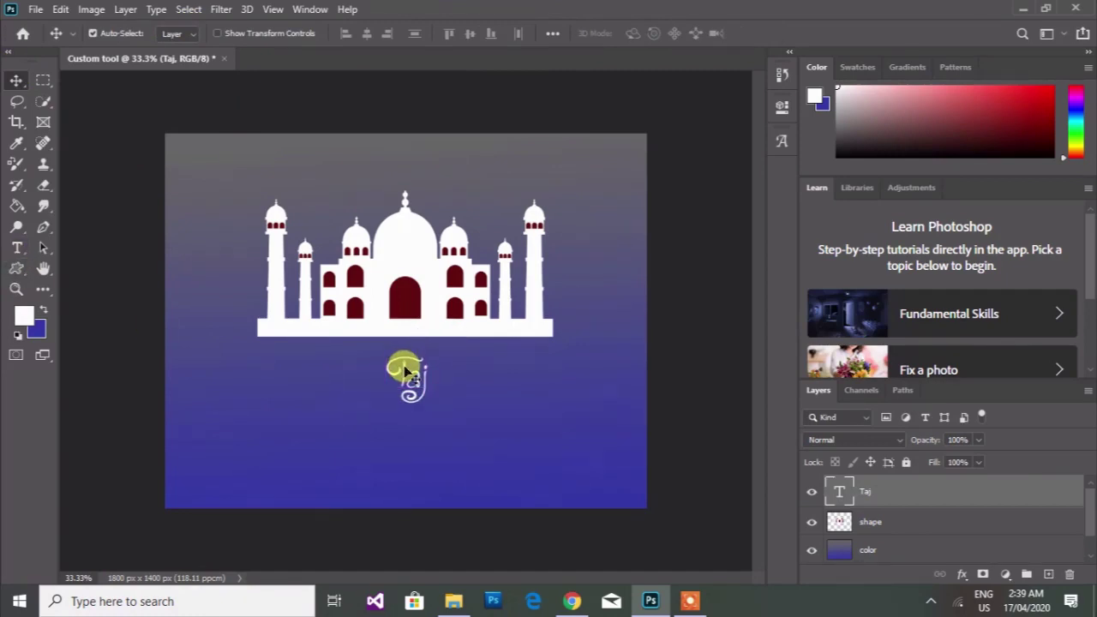
{"action": "left_click", "coordinate": [17, 268]}
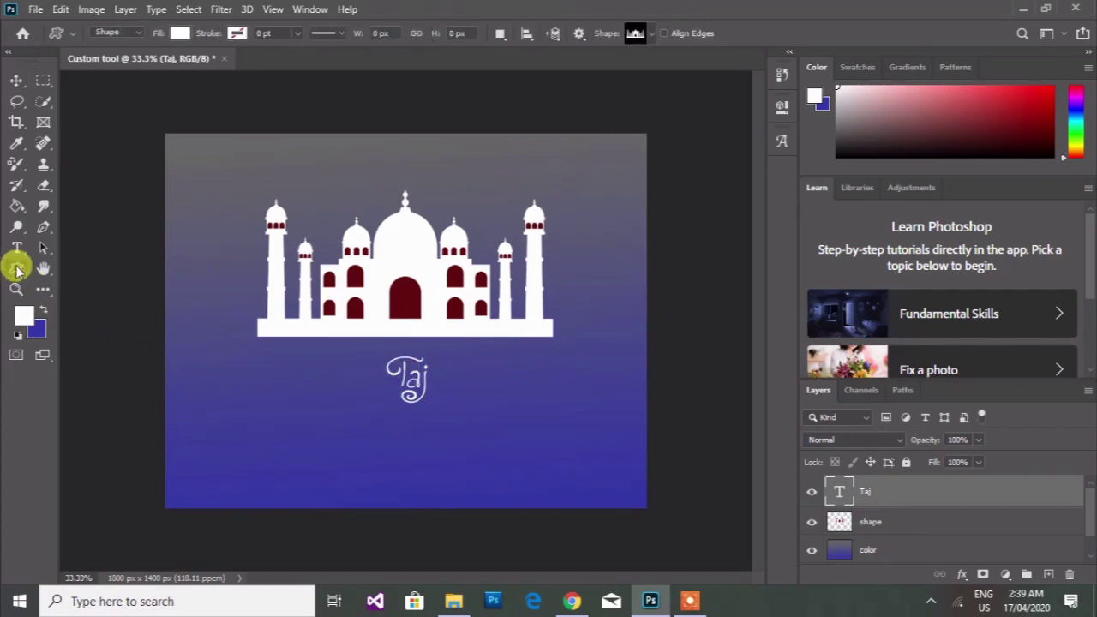
Step: Expand All Legacy Default Shapes > Shapes in the custom shape picker
{"action": "left_click", "coordinate": [658, 32]}
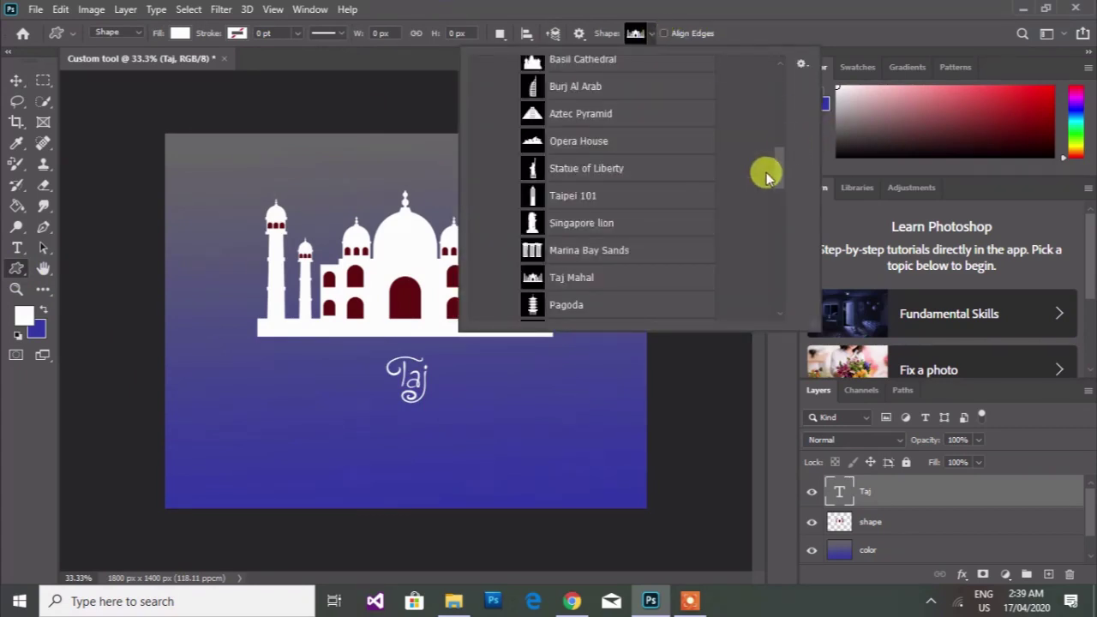
{"action": "left_click_drag", "start_coordinate": [778, 169], "coordinate": [780, 286]}
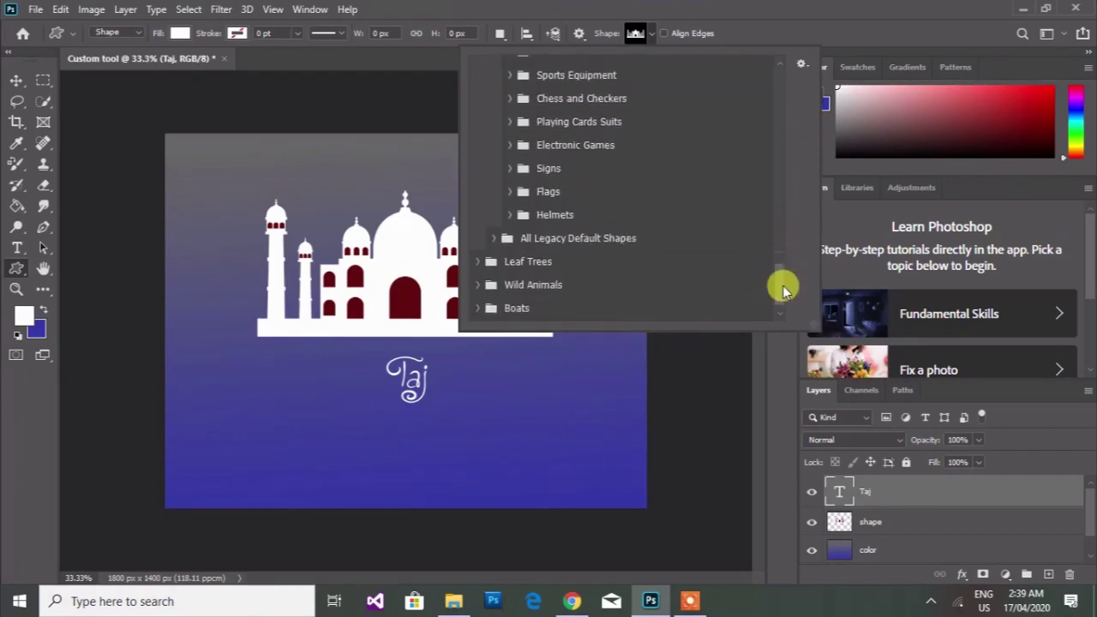
{"action": "left_click", "coordinate": [493, 219]}
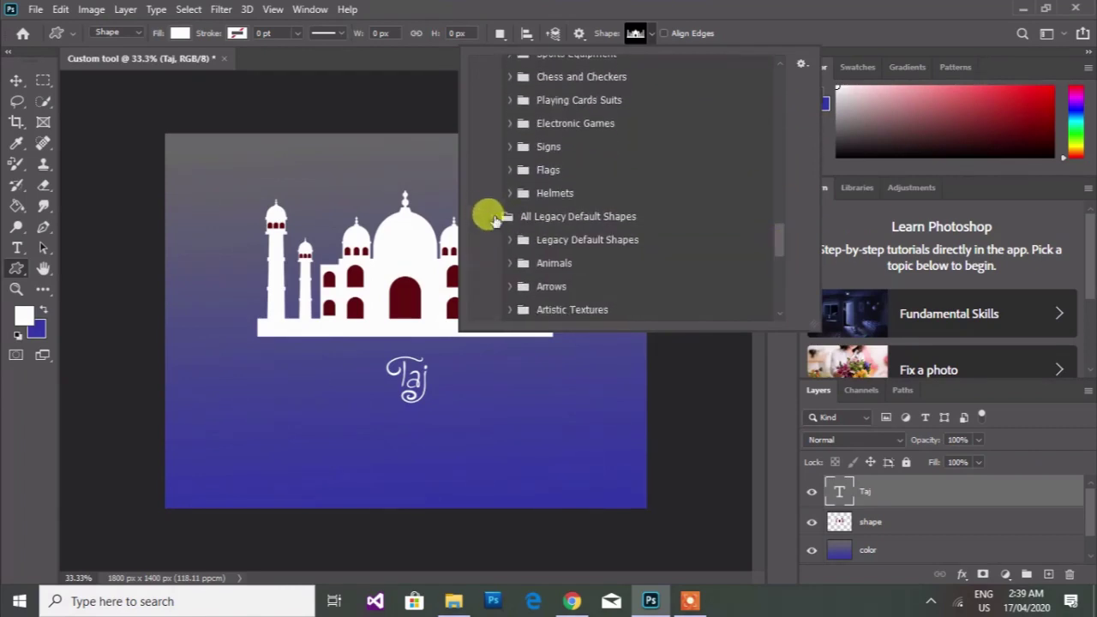
{"action": "left_click_drag", "start_coordinate": [778, 235], "coordinate": [777, 280]}
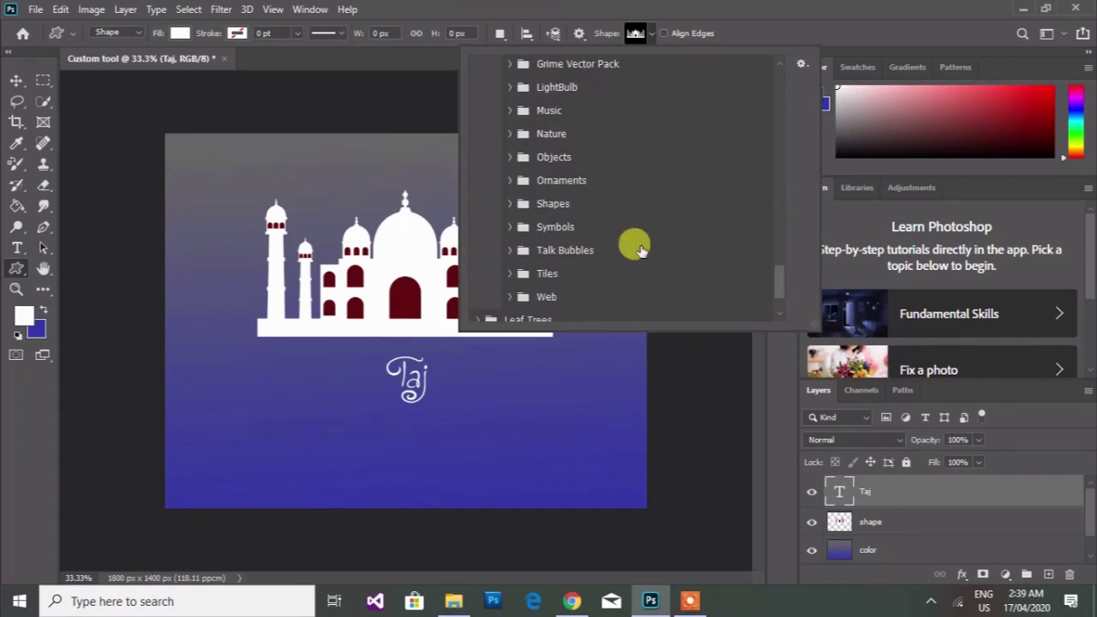
{"action": "left_click", "coordinate": [511, 206]}
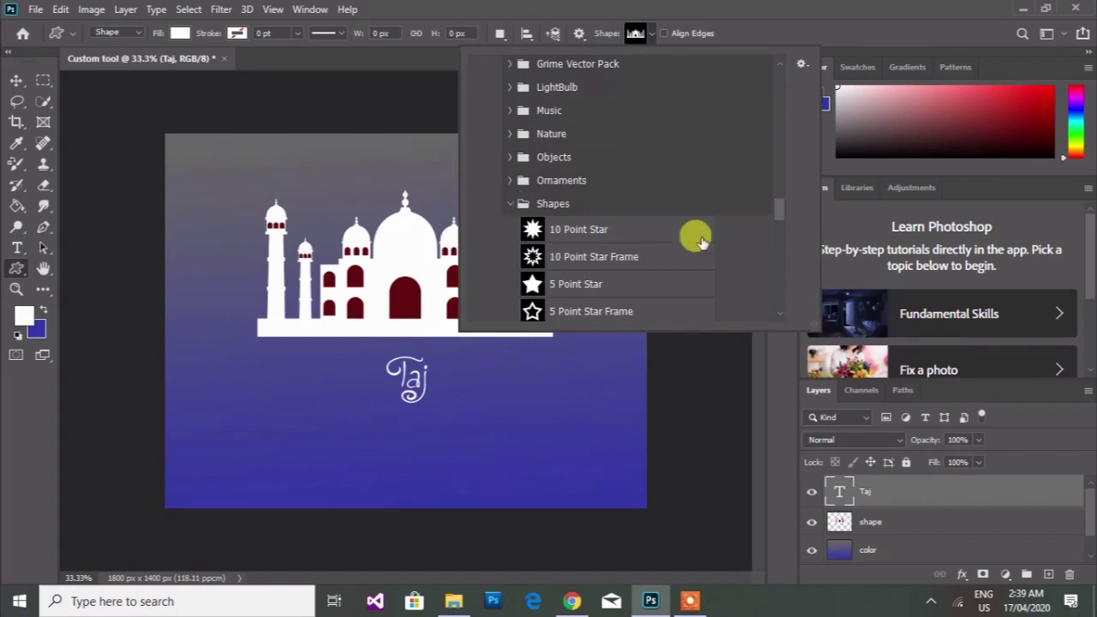
{"action": "left_click_drag", "start_coordinate": [778, 205], "coordinate": [776, 228]}
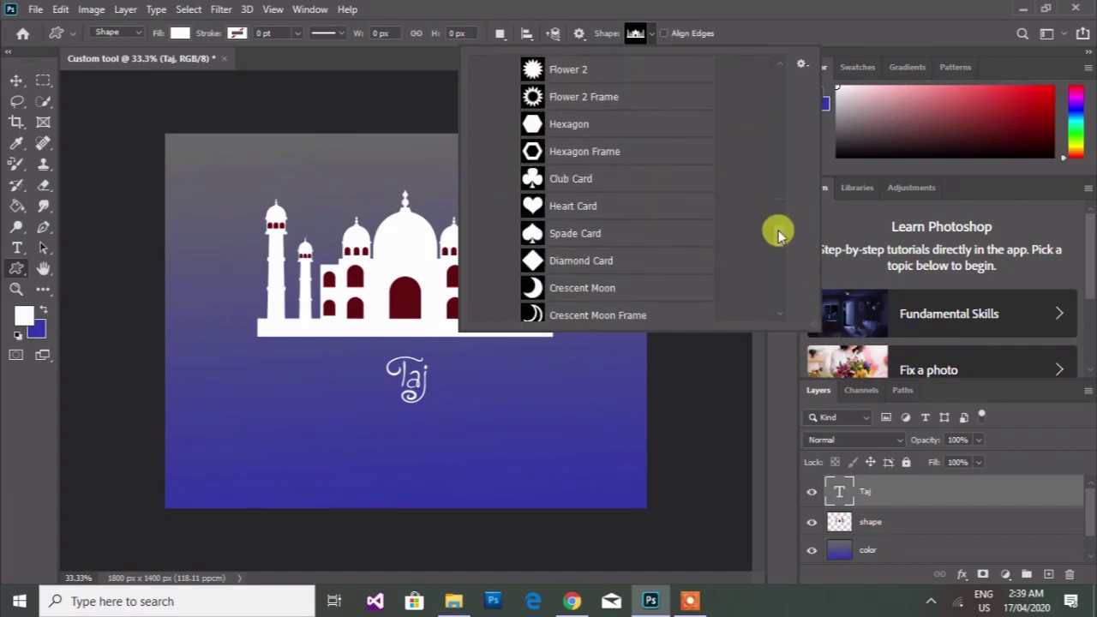
Step: Draw a small Heart Card beside Taj in the door's dark red (#610e0e)
{"action": "left_click", "coordinate": [631, 208]}
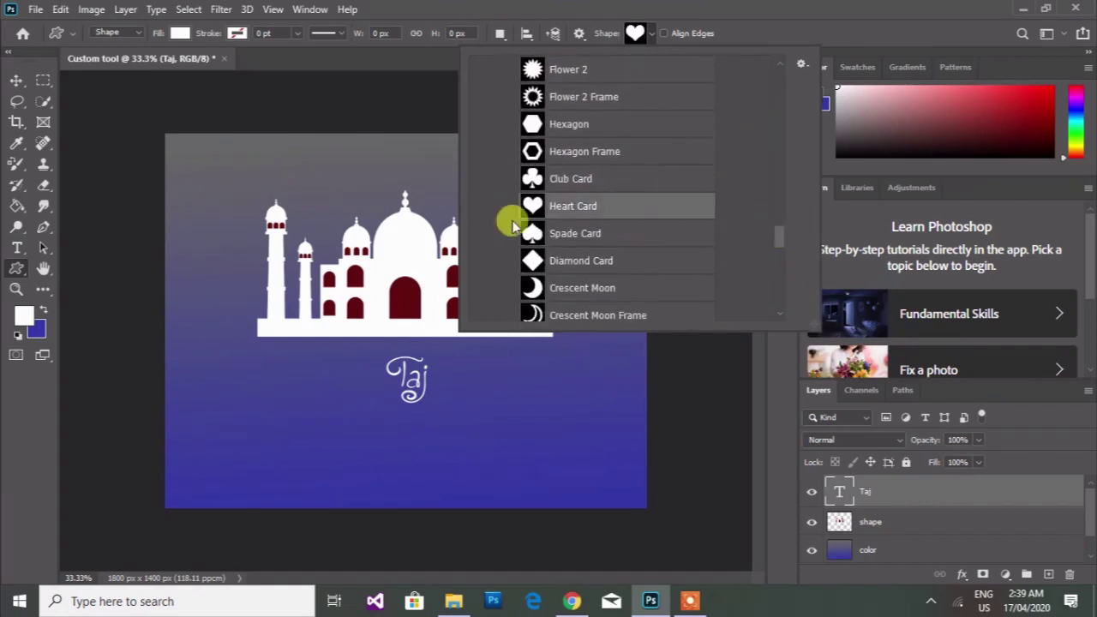
{"action": "left_click", "coordinate": [30, 320]}
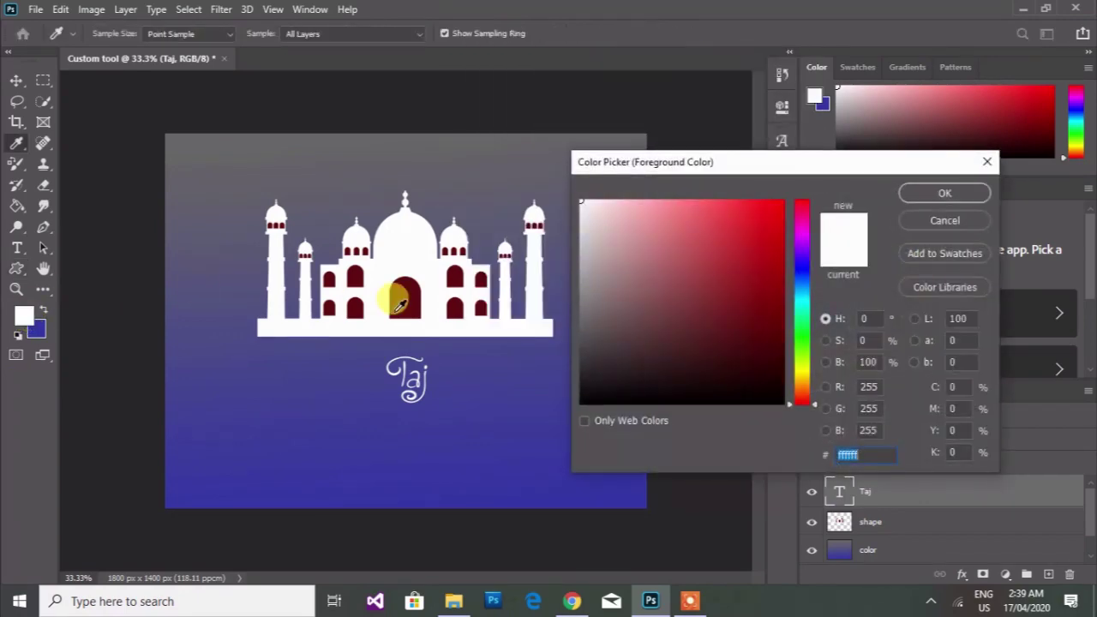
{"action": "left_click", "coordinate": [404, 294]}
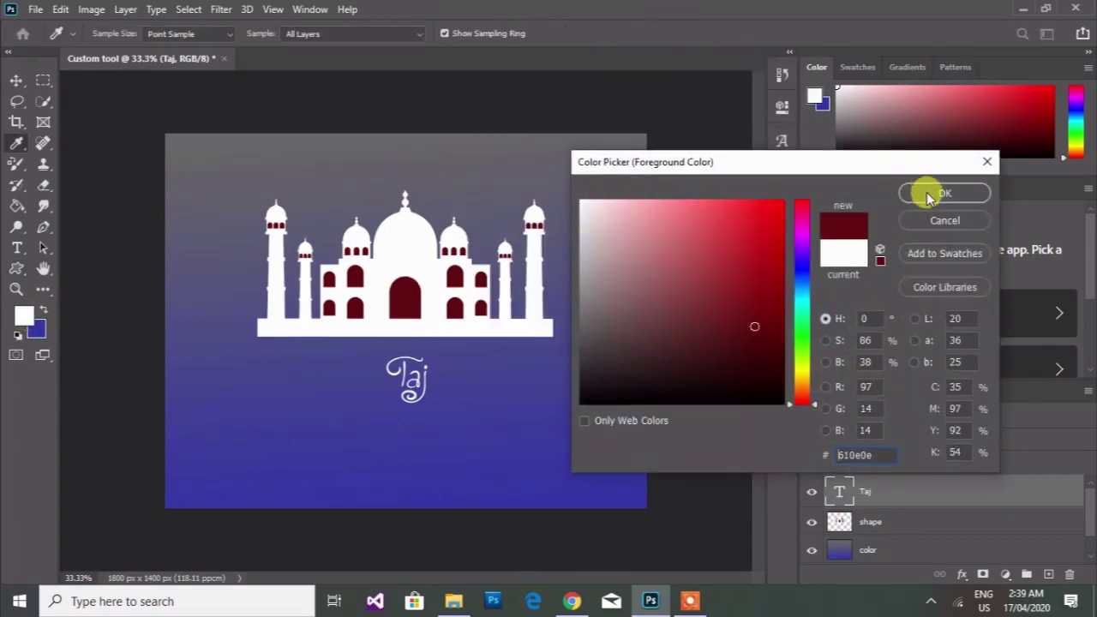
{"action": "left_click", "coordinate": [929, 196]}
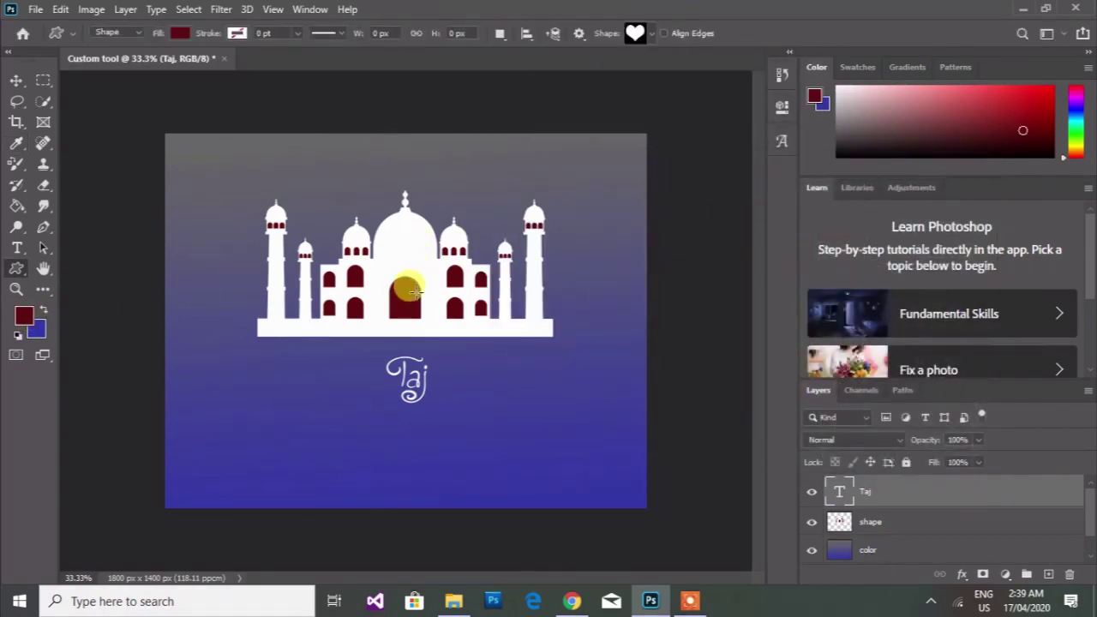
{"action": "left_click", "coordinate": [22, 316]}
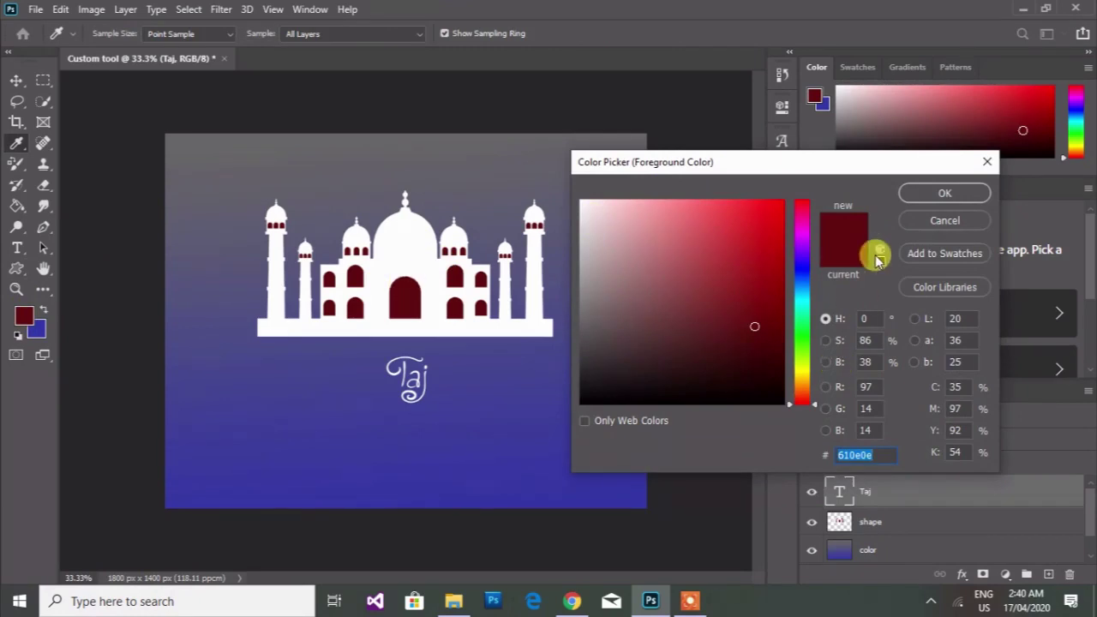
{"action": "left_click", "coordinate": [971, 194]}
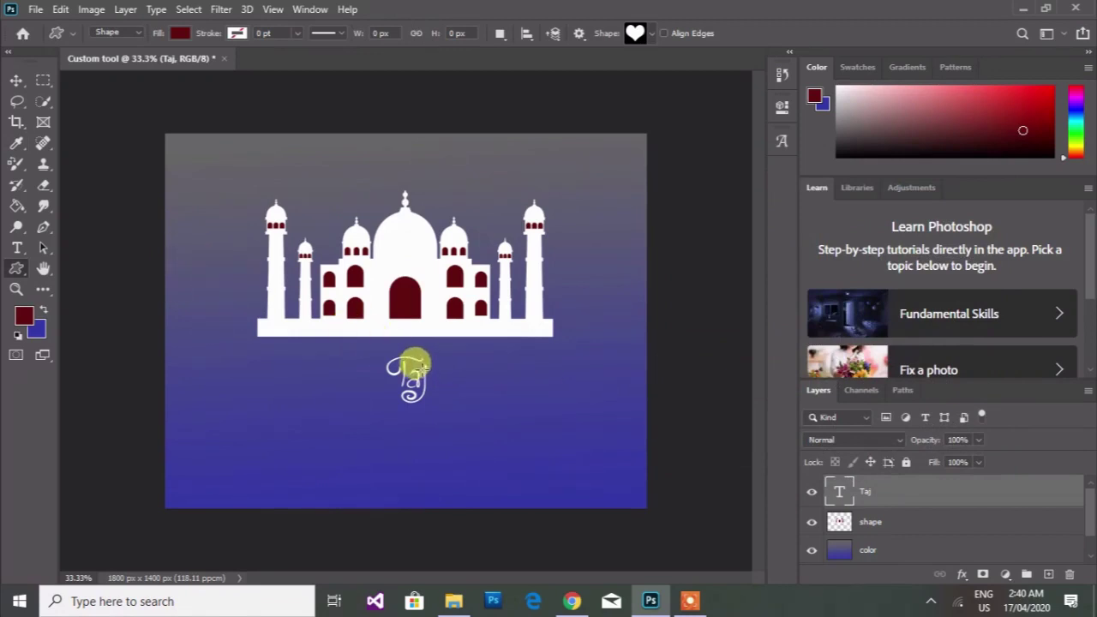
{"action": "left_click_drag", "start_coordinate": [418, 360], "coordinate": [428, 367]}
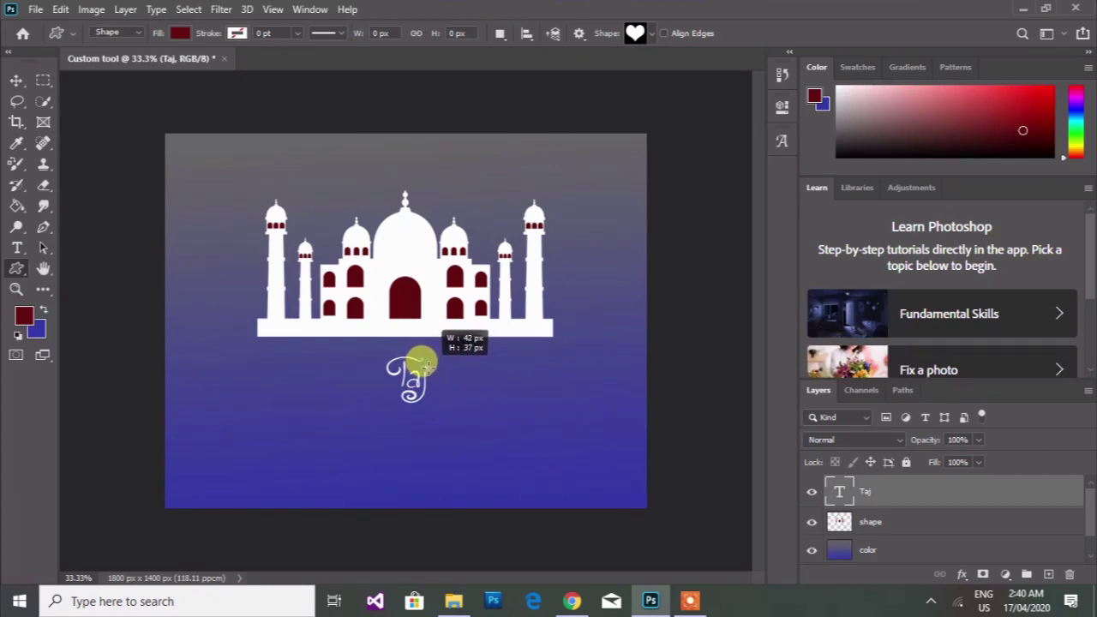
{"action": "left_click_drag", "start_coordinate": [426, 366], "coordinate": [433, 363]}
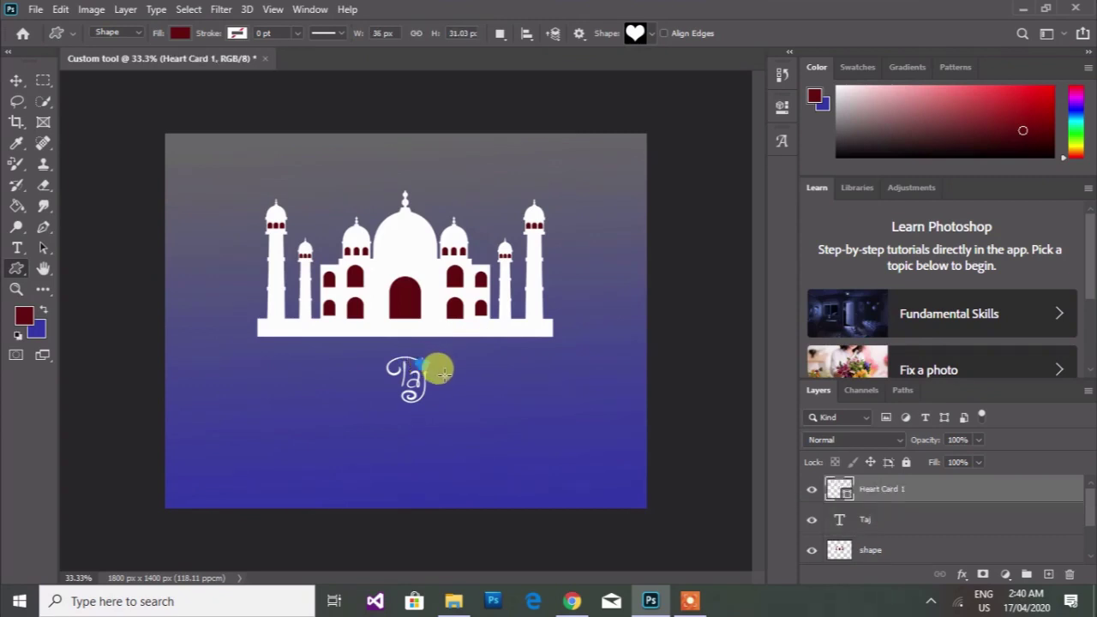
Step: Select the Heart Card 1 and Taj layers together with the Move tool
{"action": "left_click", "coordinate": [16, 80]}
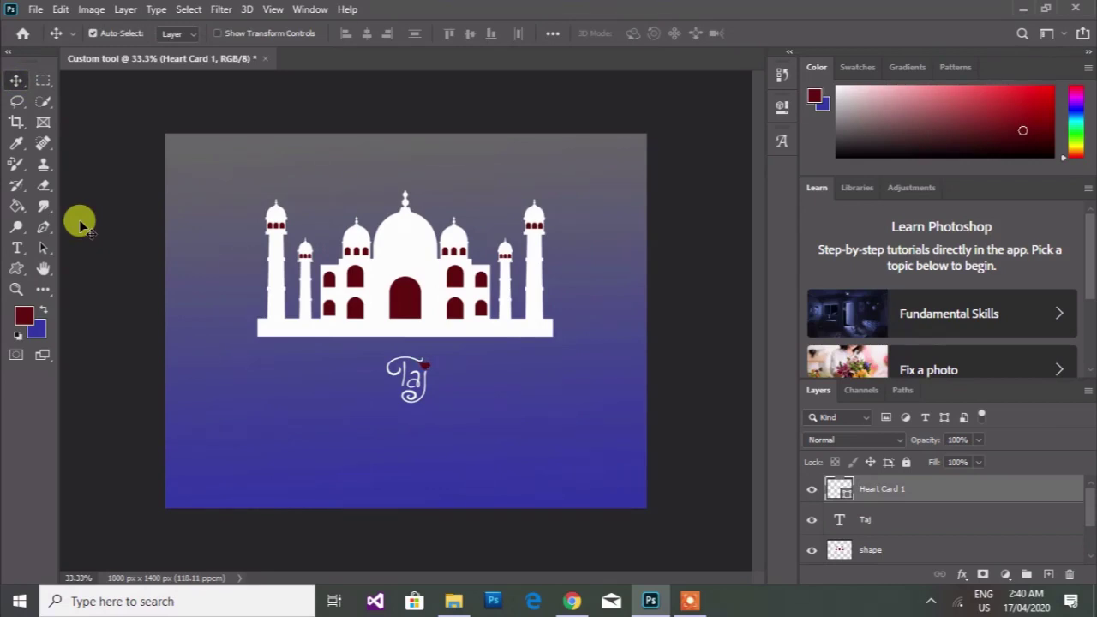
{"action": "left_click", "coordinate": [925, 516], "text": "shift"}
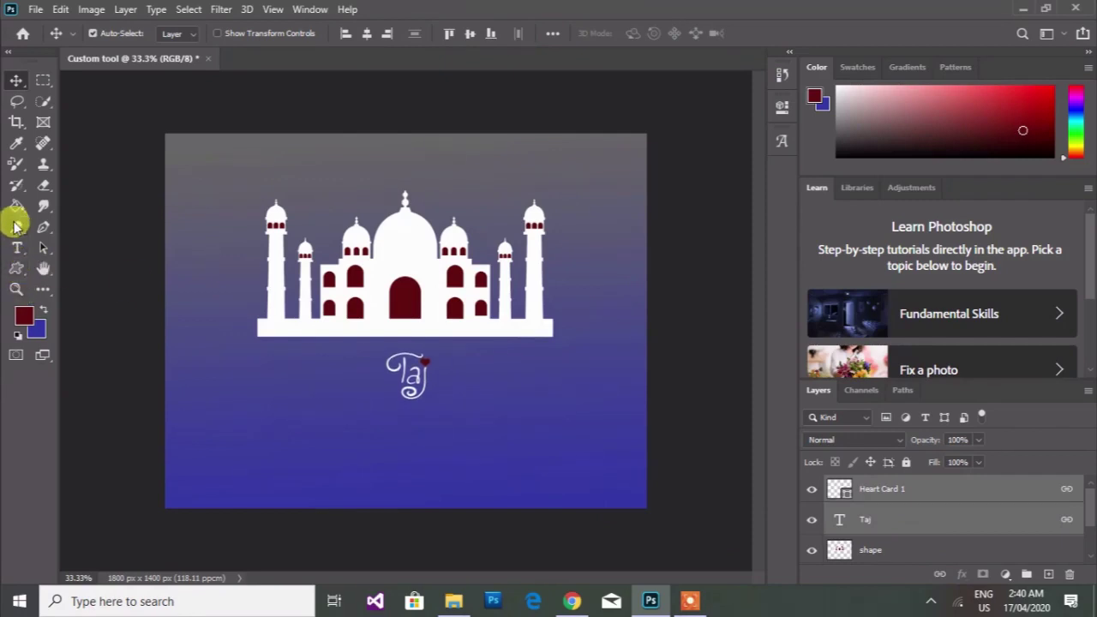
{"action": "left_click", "coordinate": [20, 273]}
Step: Choose the Line tool and set the foreground colour to white
{"action": "right_click", "coordinate": [21, 273]}
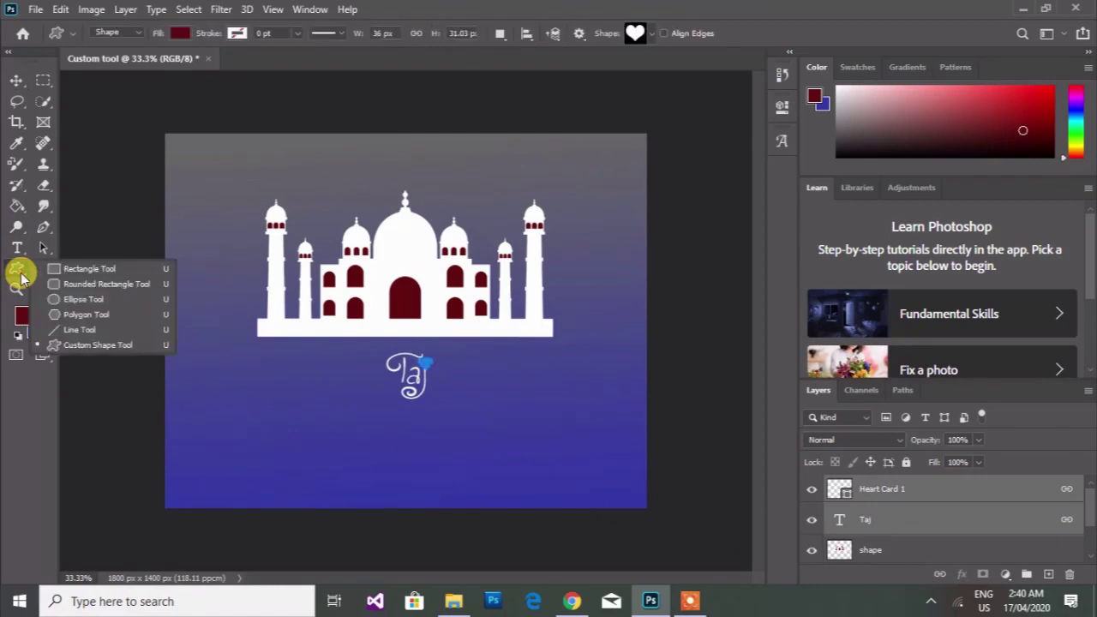
{"action": "left_click", "coordinate": [86, 328]}
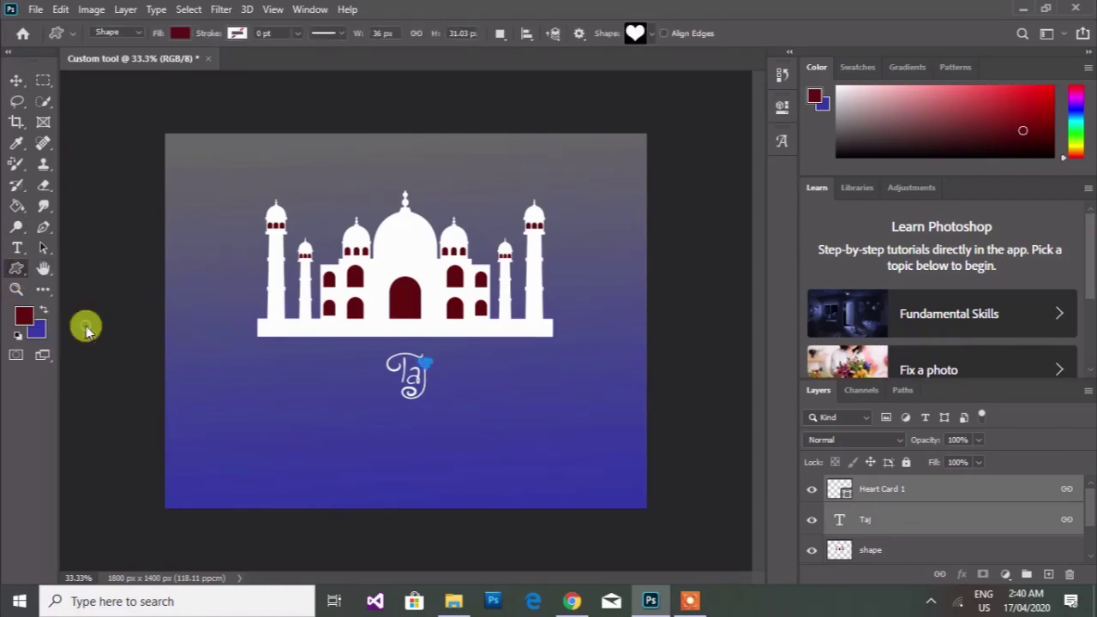
{"action": "left_click", "coordinate": [21, 315]}
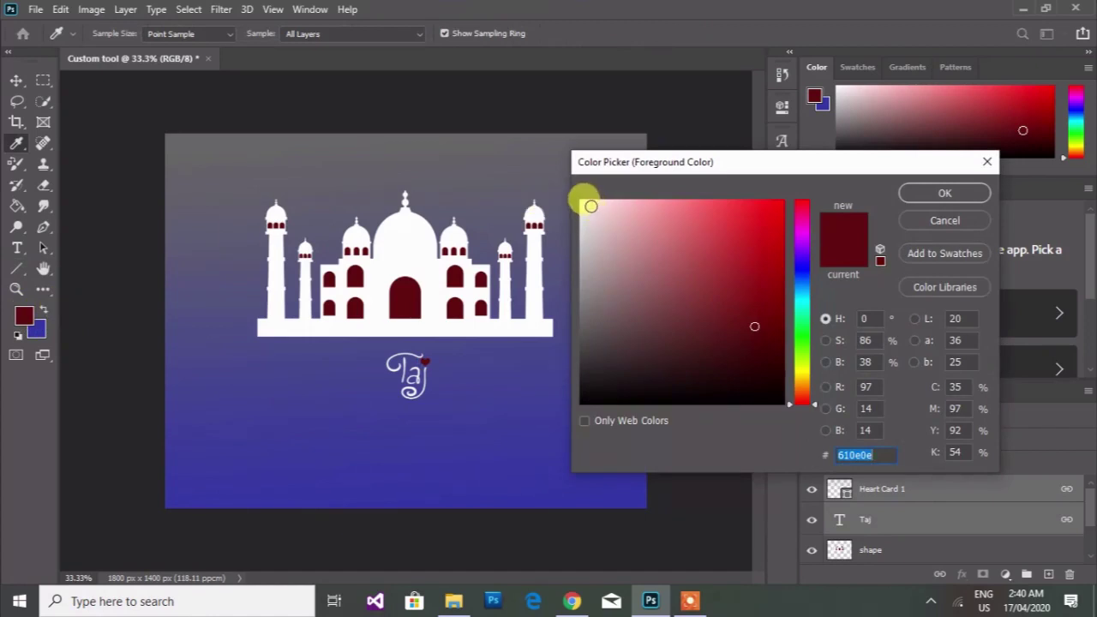
{"action": "left_click_drag", "start_coordinate": [591, 205], "coordinate": [580, 202]}
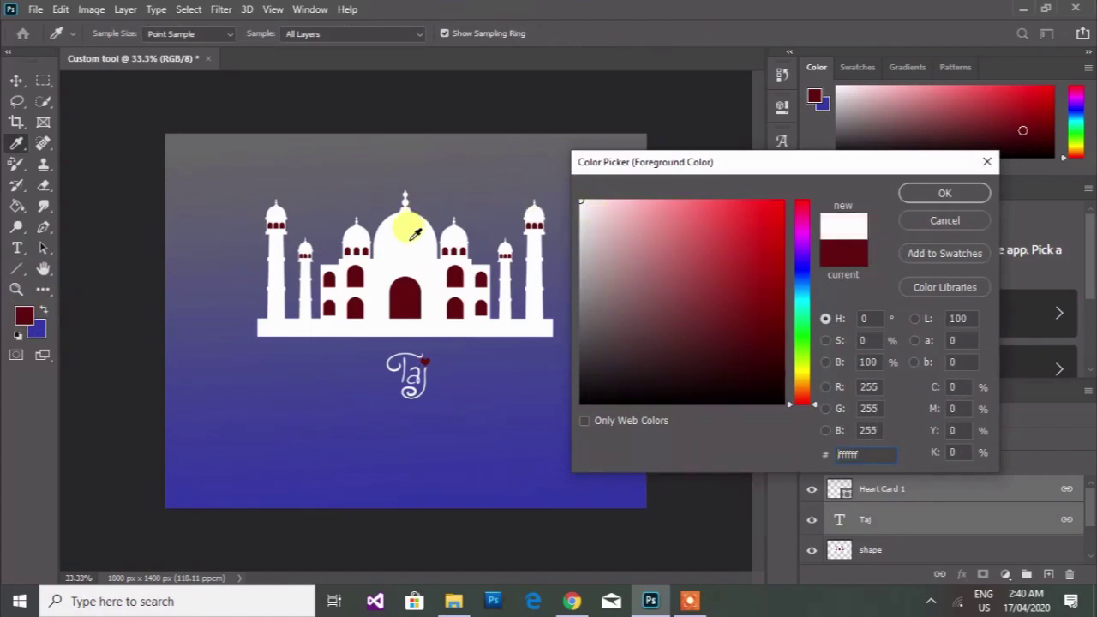
{"action": "left_click", "coordinate": [945, 194]}
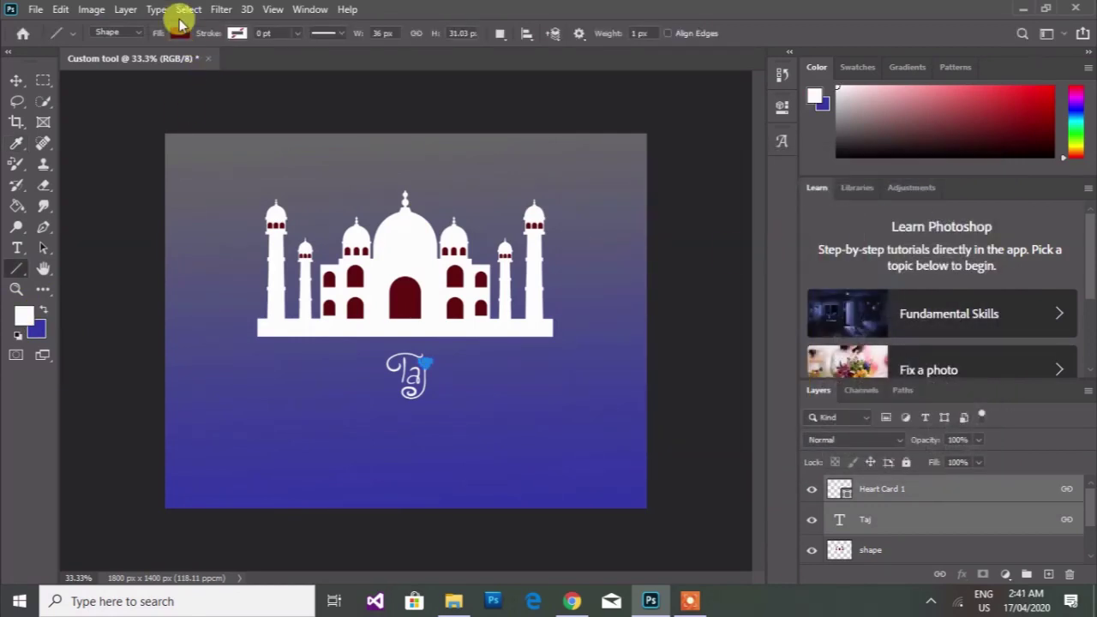
Step: Check the heart's dark red fill swatch and select the shape layer
{"action": "left_click", "coordinate": [179, 33]}
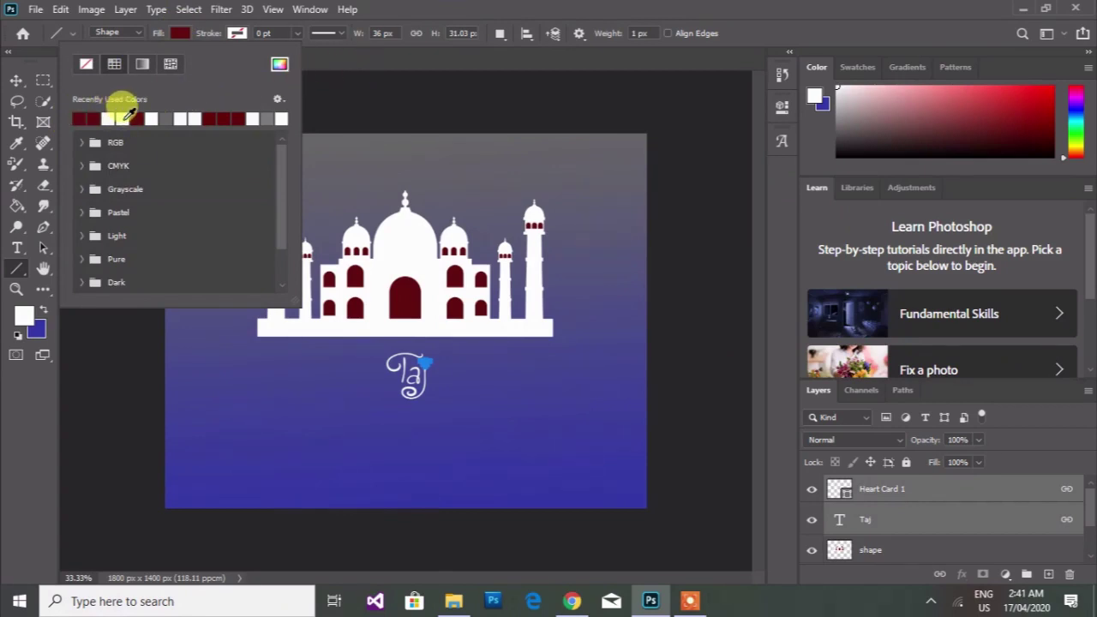
{"action": "left_click", "coordinate": [346, 91]}
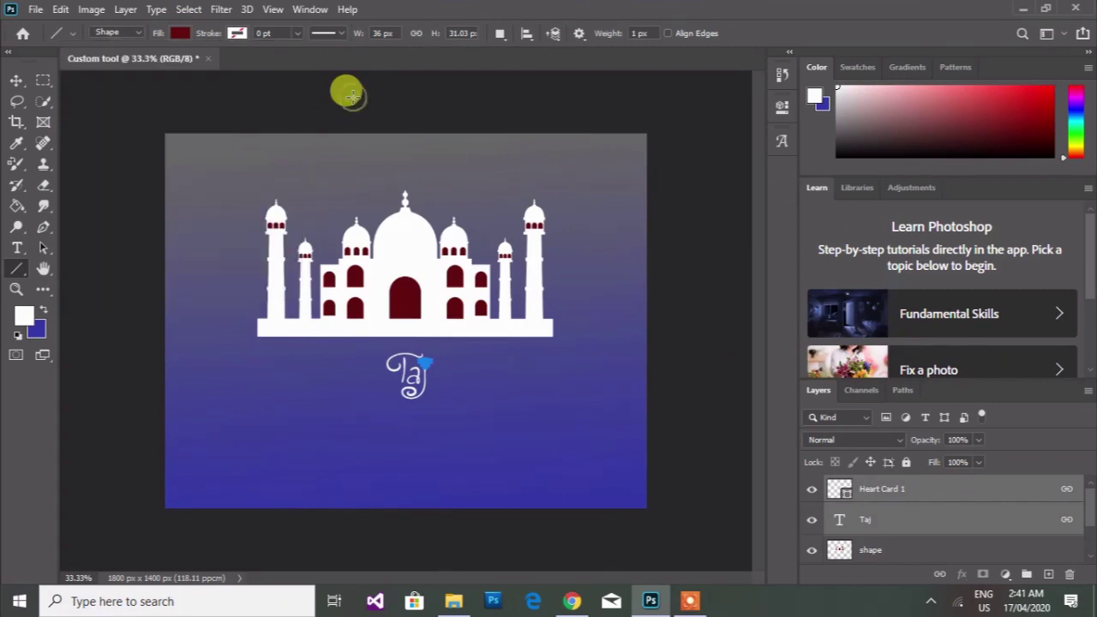
{"action": "left_click", "coordinate": [17, 80]}
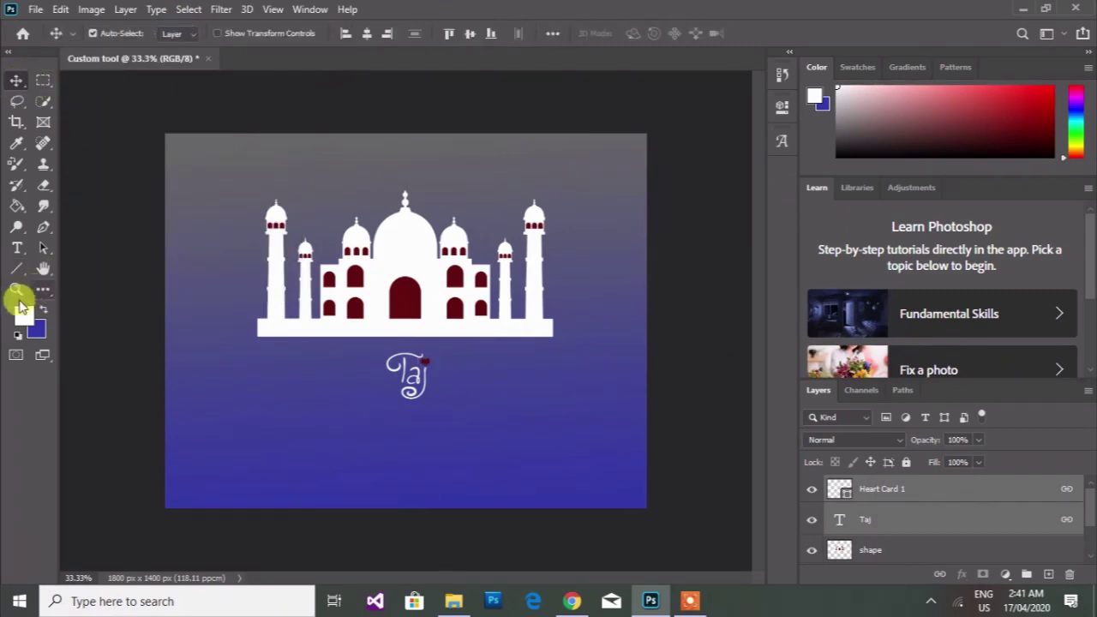
{"action": "left_click", "coordinate": [891, 549]}
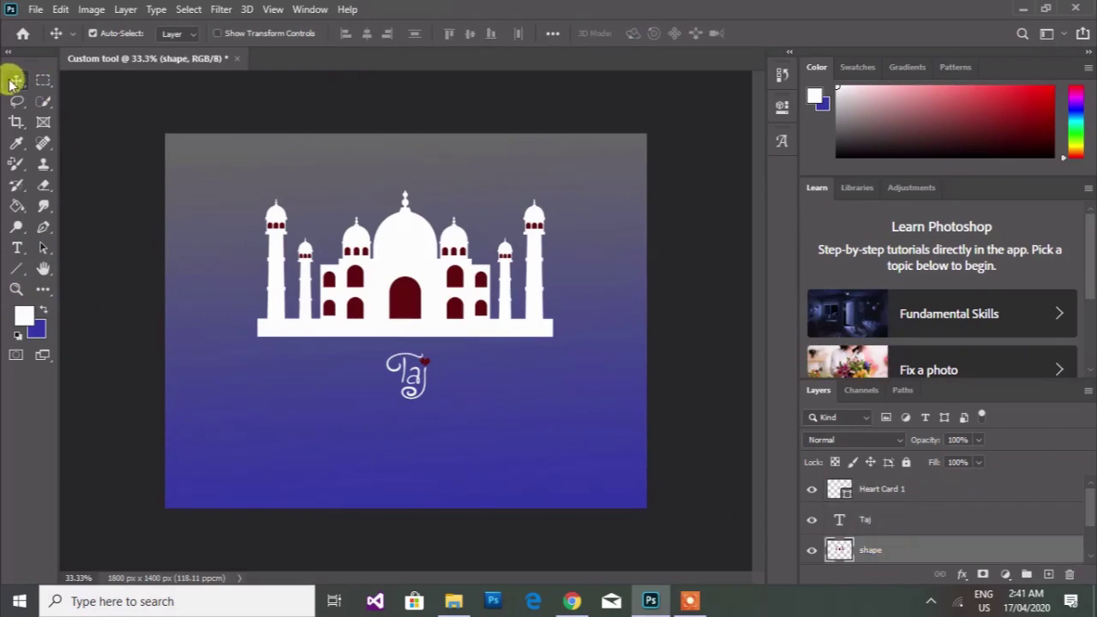
Step: Create a new layer named 'line'
{"action": "left_click", "coordinate": [124, 10]}
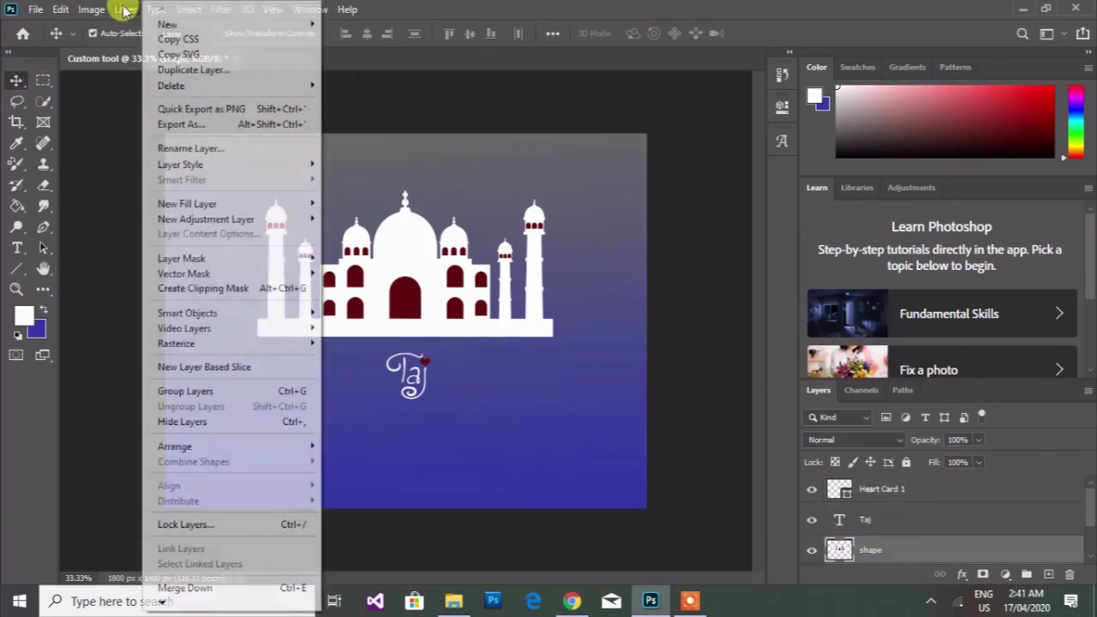
{"action": "left_click", "coordinate": [345, 24]}
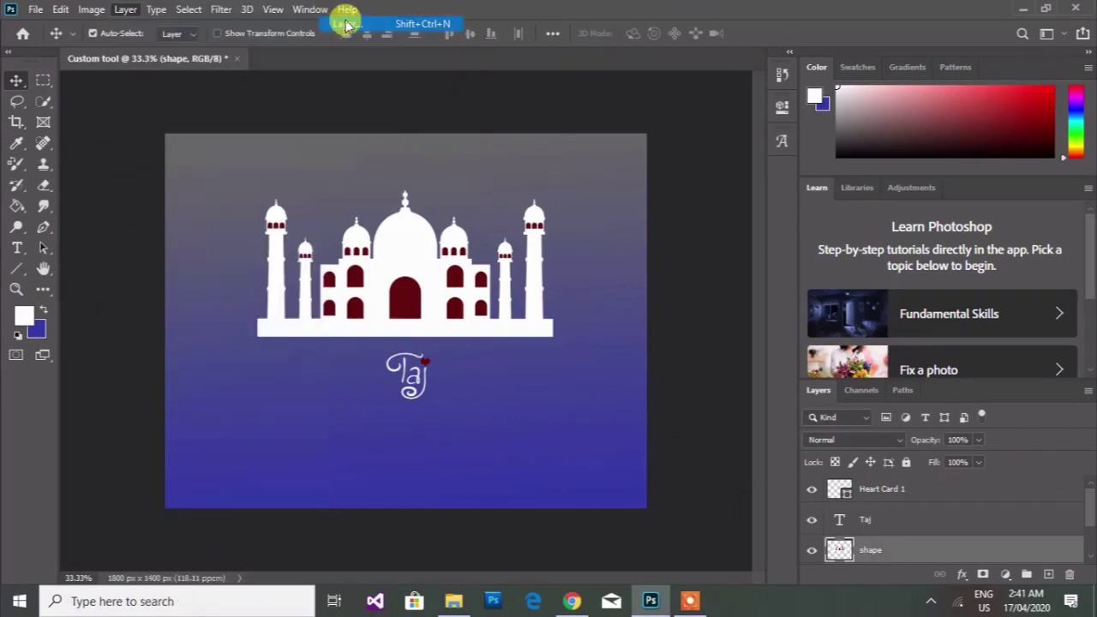
{"action": "key", "text": "BackSpace"}
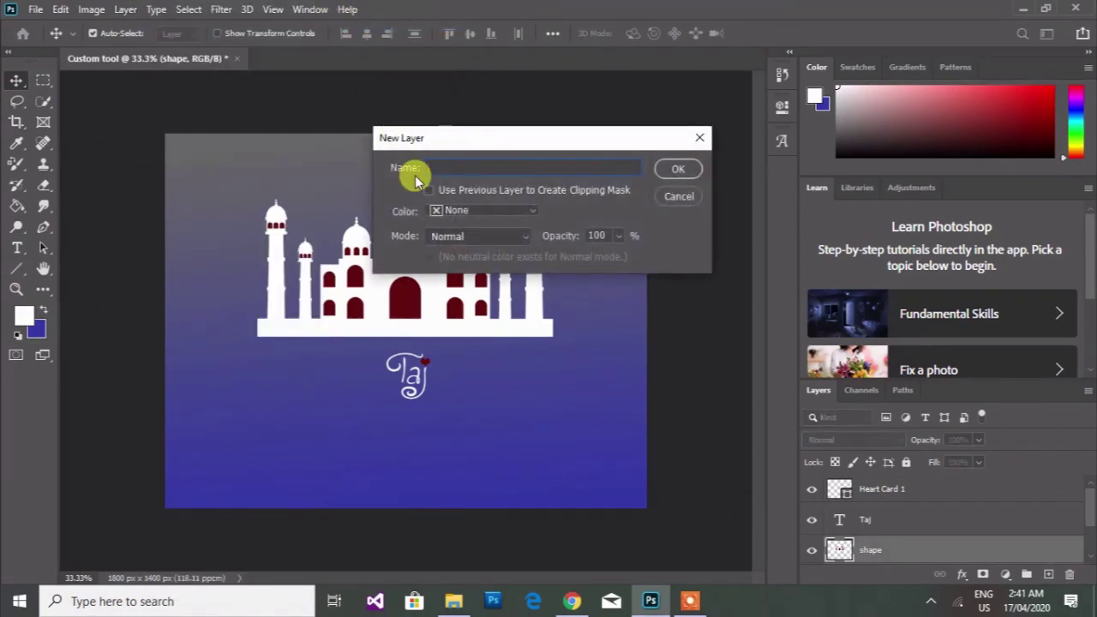
{"action": "type", "text": "In"}
{"action": "key", "text": "Return"}
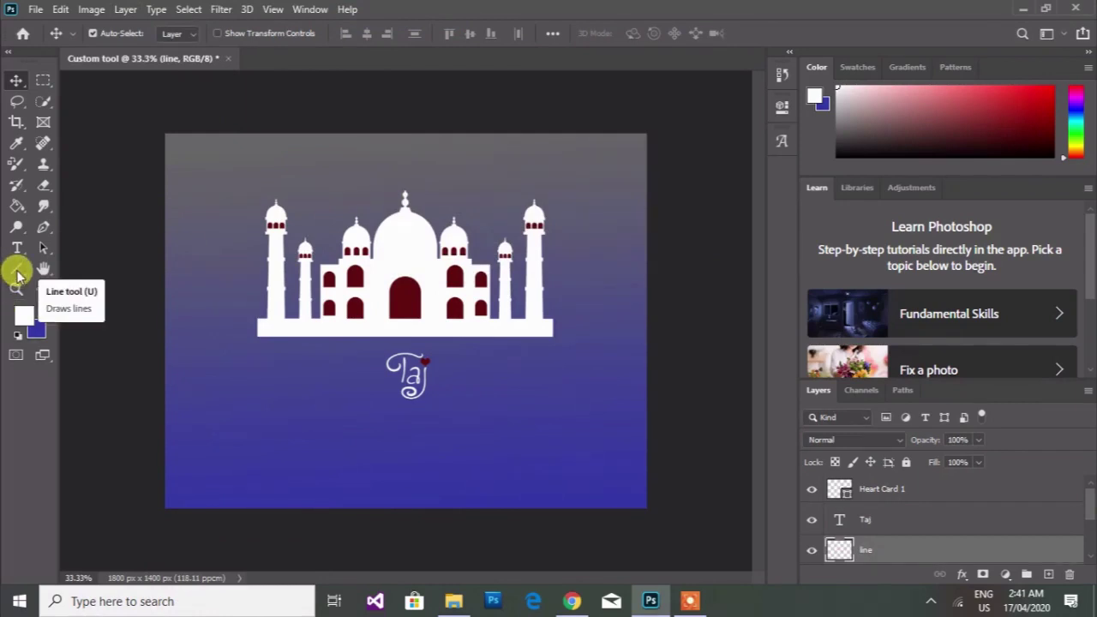
Step: Draw a thin horizontal line beneath the Taj caption
{"action": "left_click", "coordinate": [17, 273]}
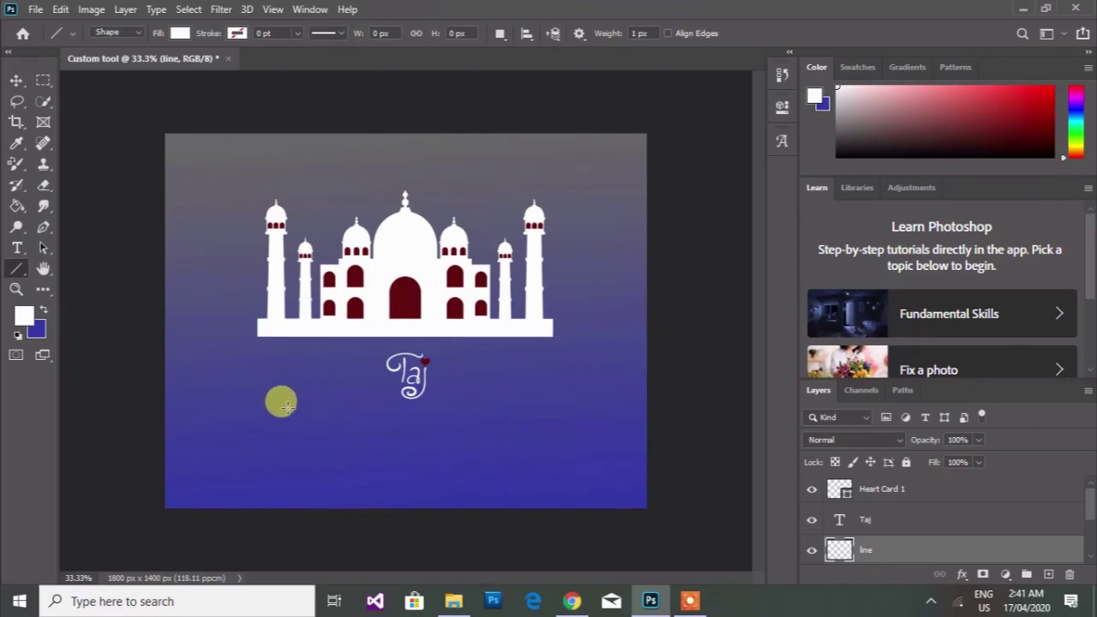
{"action": "left_click_drag", "start_coordinate": [287, 408], "coordinate": [539, 407]}
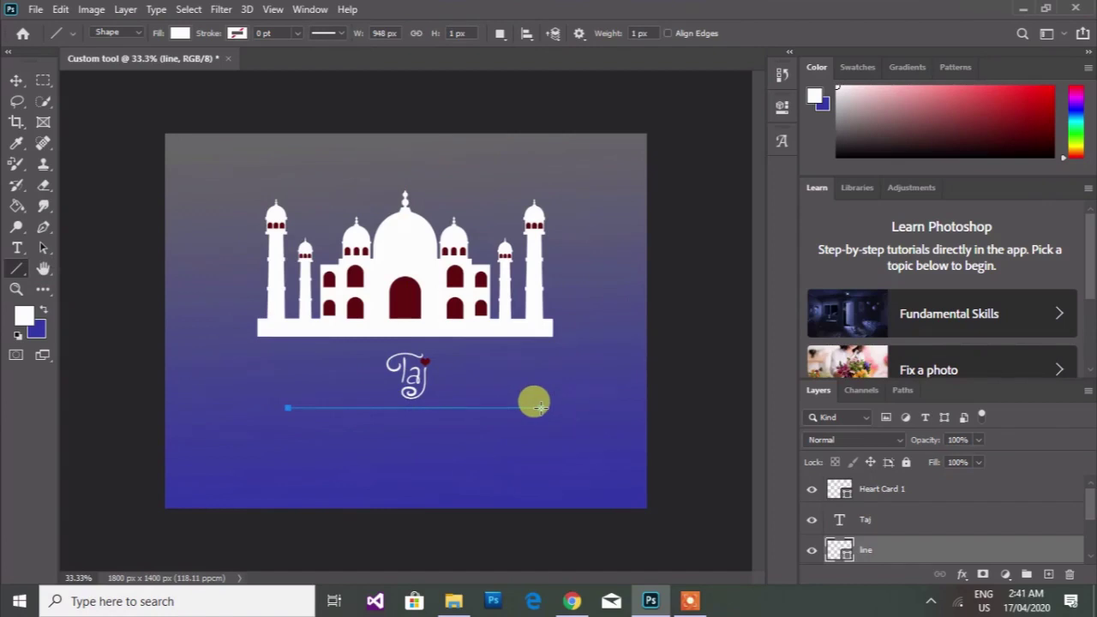
{"action": "left_click", "coordinate": [16, 80]}
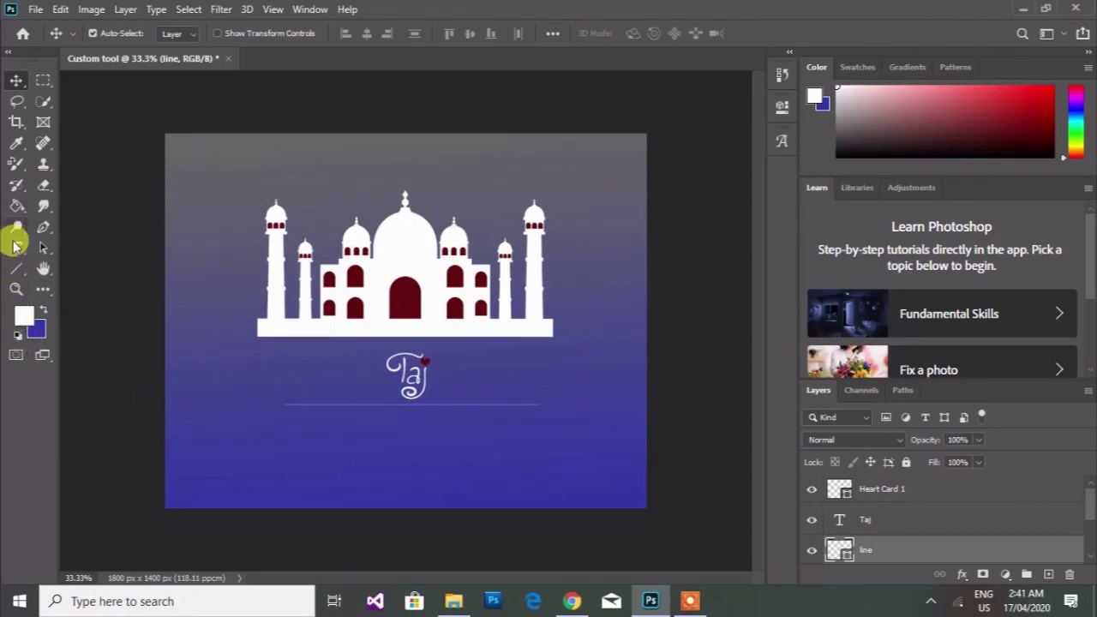
Step: Select the Custom Shape tool and browse the shape picker, expanding the Symbols group
{"action": "left_click", "coordinate": [17, 270]}
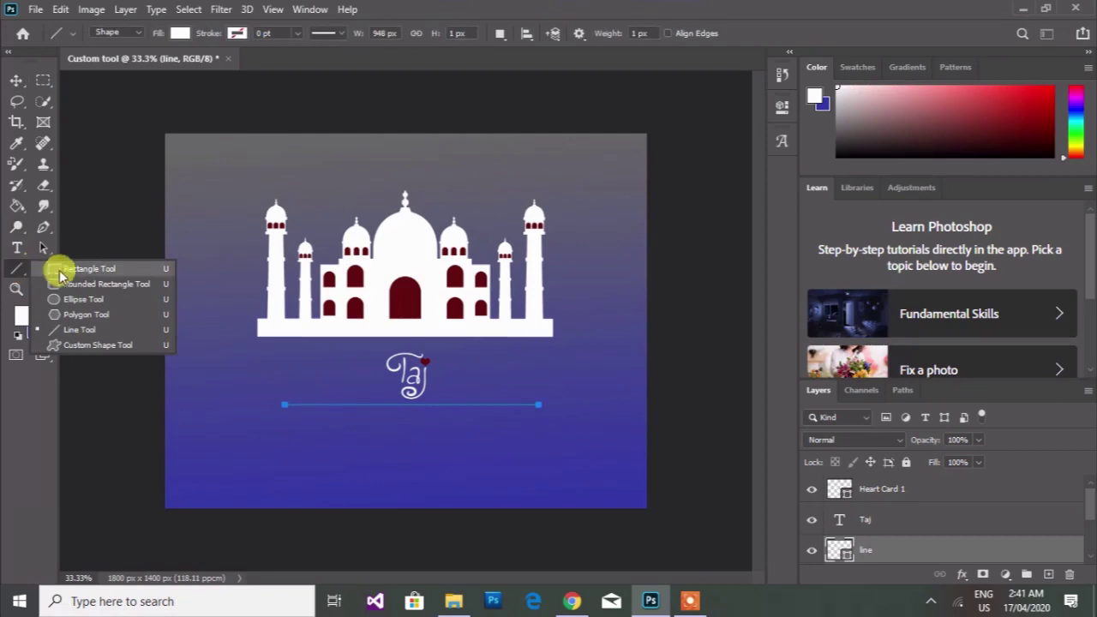
{"action": "left_click", "coordinate": [81, 346]}
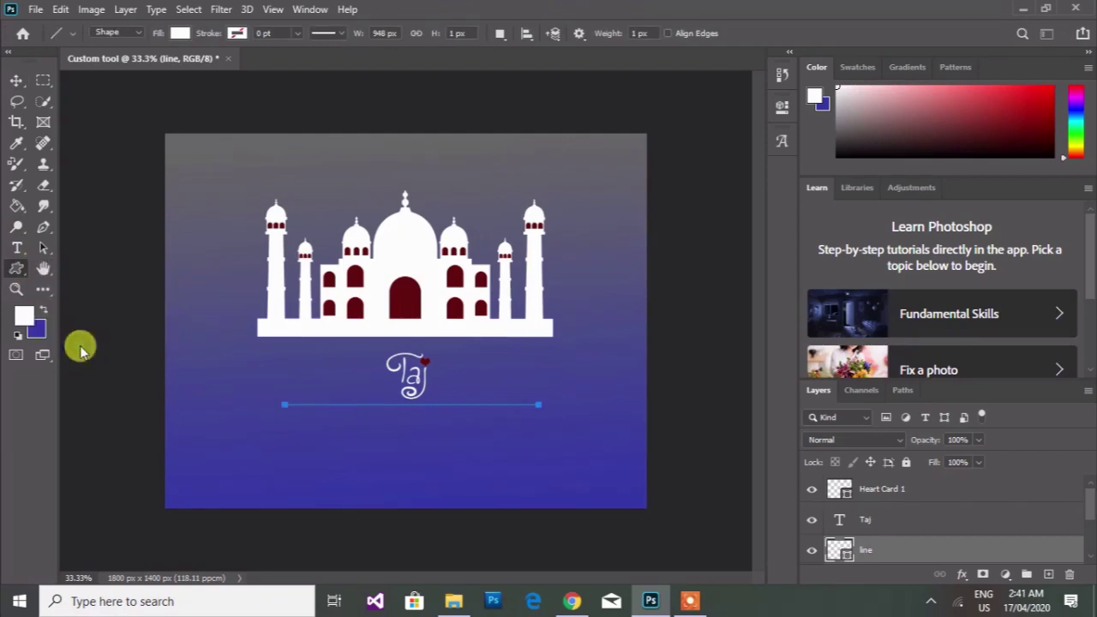
{"action": "left_click", "coordinate": [656, 33]}
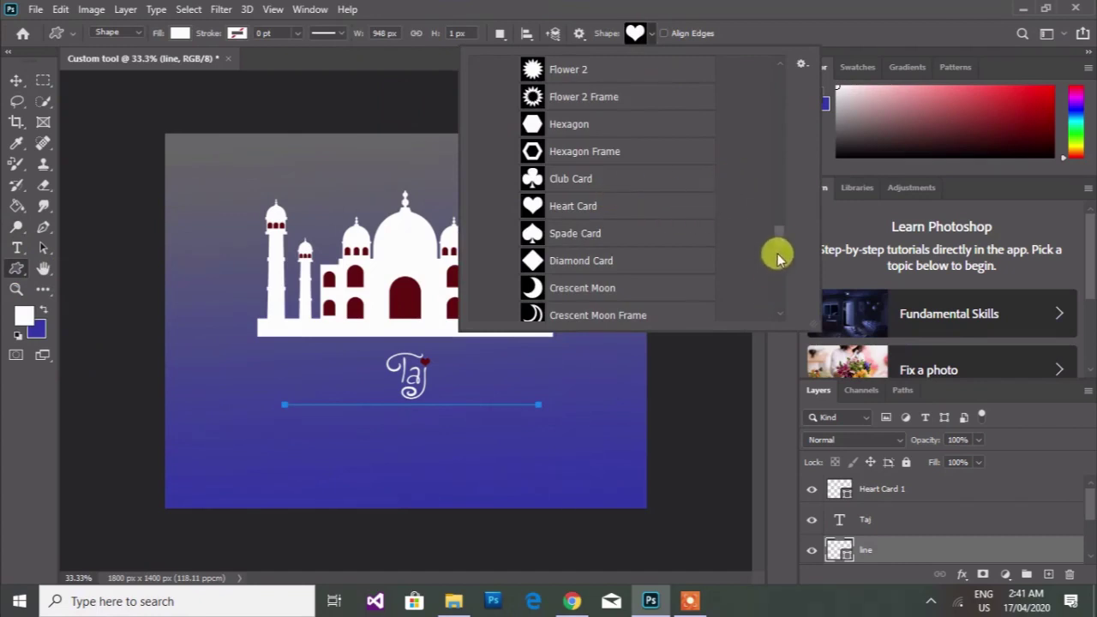
{"action": "scroll", "coordinate": [781, 231], "scroll_direction": "up", "scroll_amount": 3}
{"action": "scroll", "coordinate": [781, 226], "scroll_direction": "down", "scroll_amount": 2}
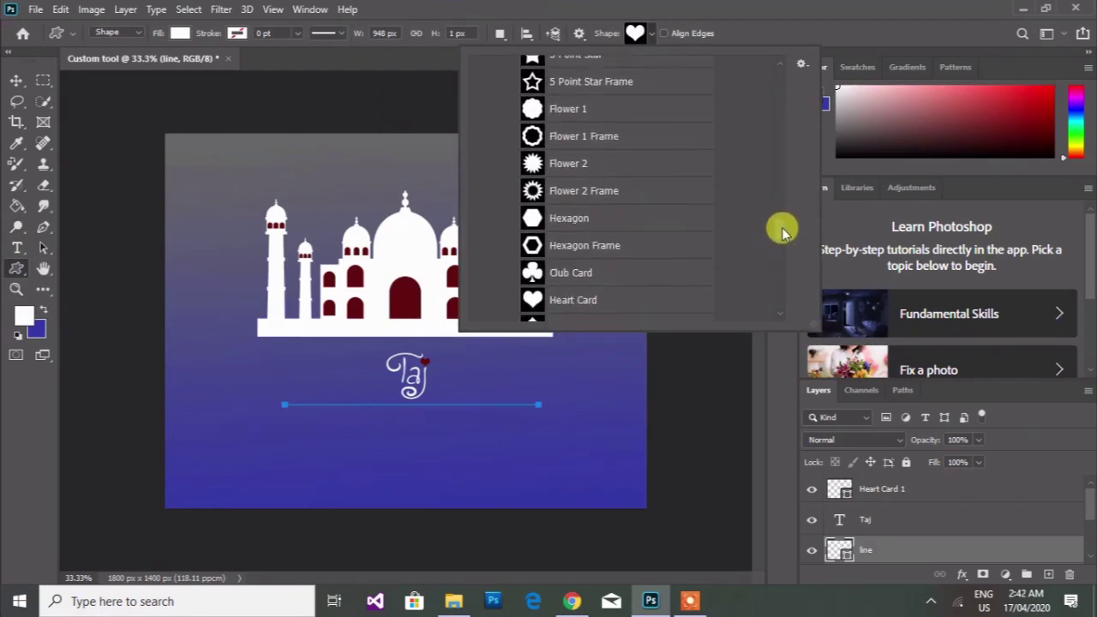
{"action": "scroll", "coordinate": [781, 225], "scroll_direction": "down", "scroll_amount": 1}
{"action": "scroll", "coordinate": [781, 226], "scroll_direction": "up", "scroll_amount": 1}
{"action": "mouse_move", "coordinate": [781, 227]}
{"action": "left_mouse_down"}
{"action": "mouse_move", "coordinate": [780, 215]}
{"action": "mouse_move", "coordinate": [779, 286]}
{"action": "mouse_move", "coordinate": [779, 215]}
{"action": "mouse_move", "coordinate": [782, 287]}
{"action": "left_mouse_up"}
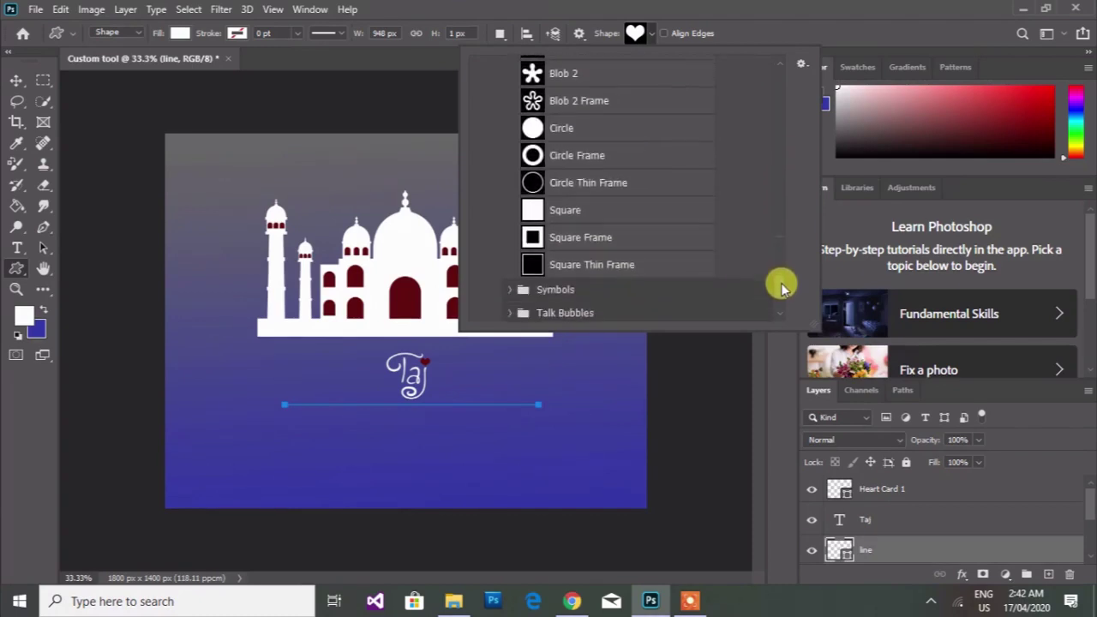
{"action": "scroll", "coordinate": [781, 287], "scroll_direction": "down", "scroll_amount": 1}
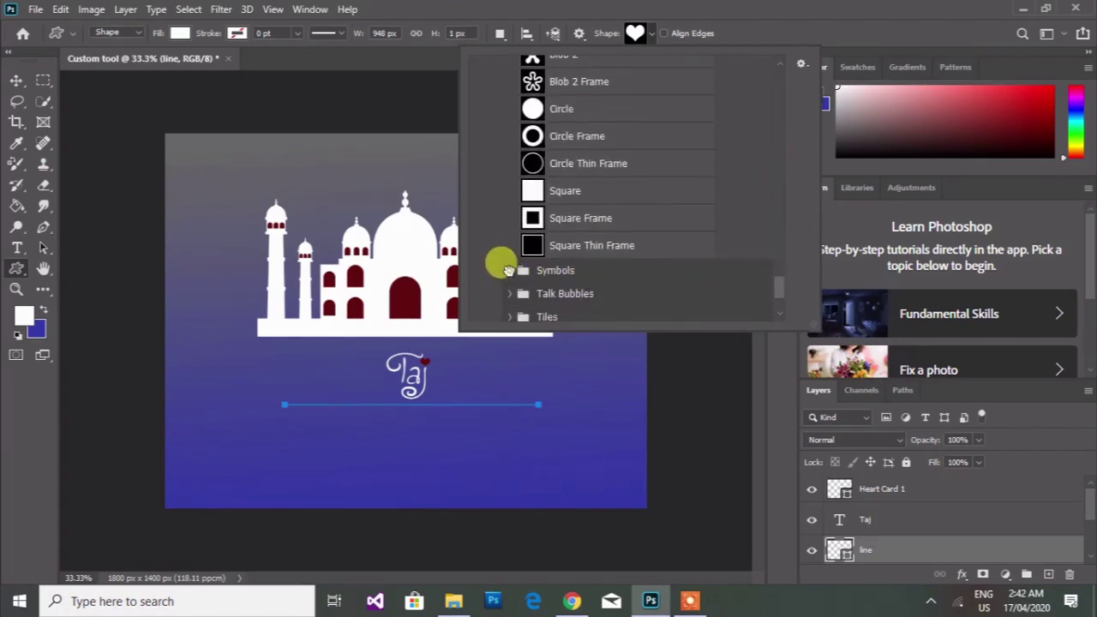
{"action": "left_click", "coordinate": [508, 270]}
{"action": "mouse_move", "coordinate": [776, 220]}
{"action": "left_mouse_down"}
{"action": "mouse_move", "coordinate": [776, 293]}
{"action": "mouse_move", "coordinate": [773, 251]}
{"action": "left_mouse_up"}
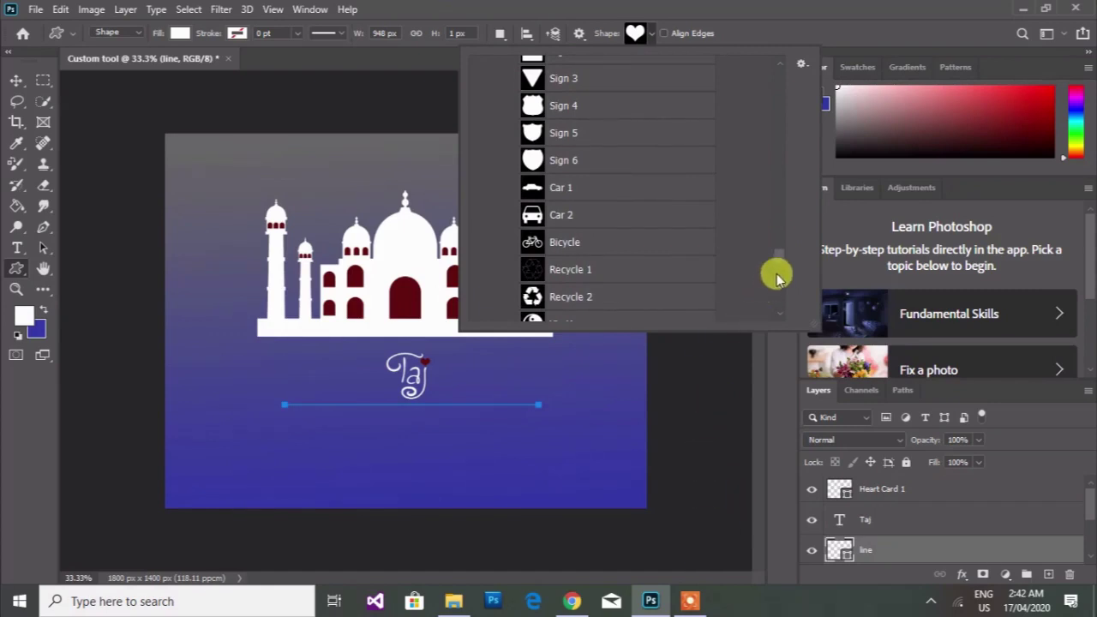
Step: Pick the Fleur-De-Lis shape from Legacy Default Shapes
{"action": "left_click_drag", "start_coordinate": [778, 255], "coordinate": [780, 157]}
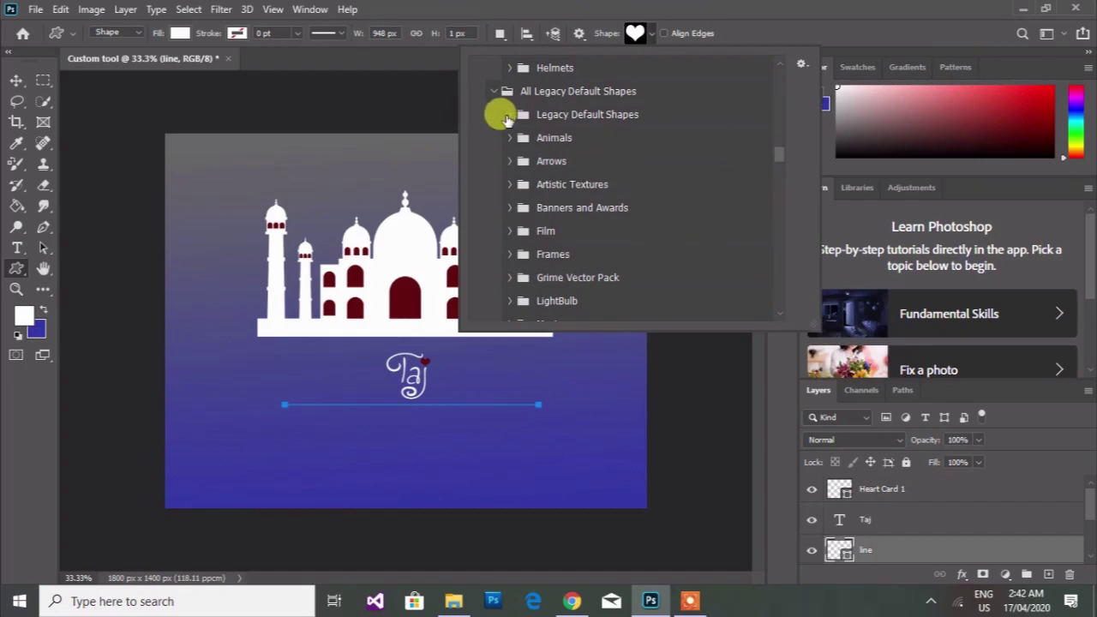
{"action": "left_click", "coordinate": [509, 114]}
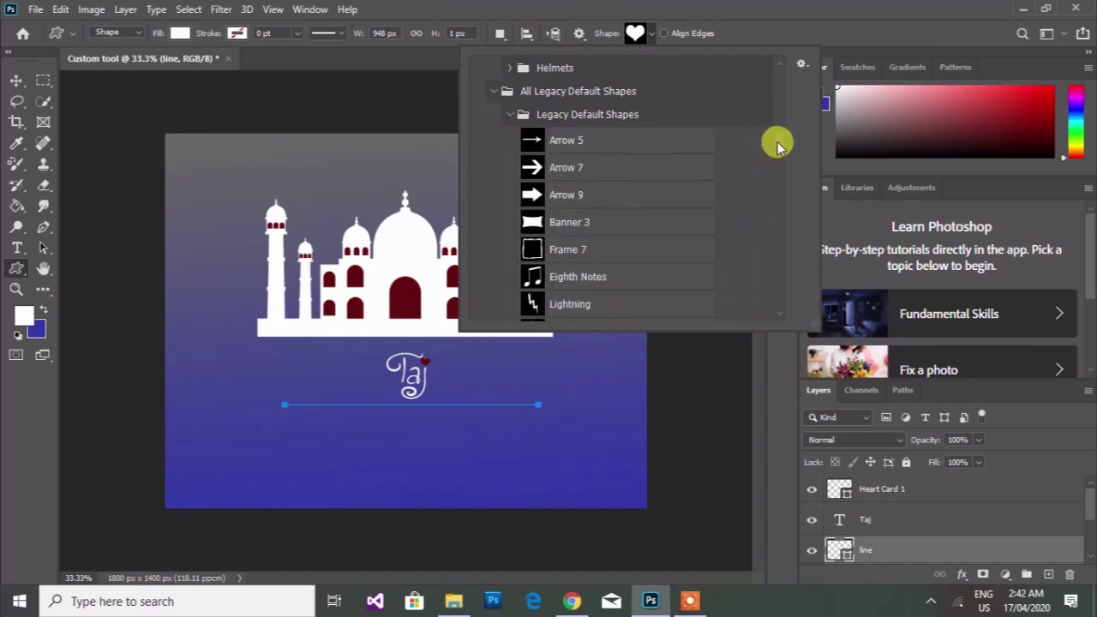
{"action": "scroll", "coordinate": [776, 150], "scroll_direction": "down", "scroll_amount": 3}
{"action": "scroll", "coordinate": [773, 152], "scroll_direction": "down", "scroll_amount": 1}
{"action": "scroll", "coordinate": [773, 152], "scroll_direction": "down", "scroll_amount": 1}
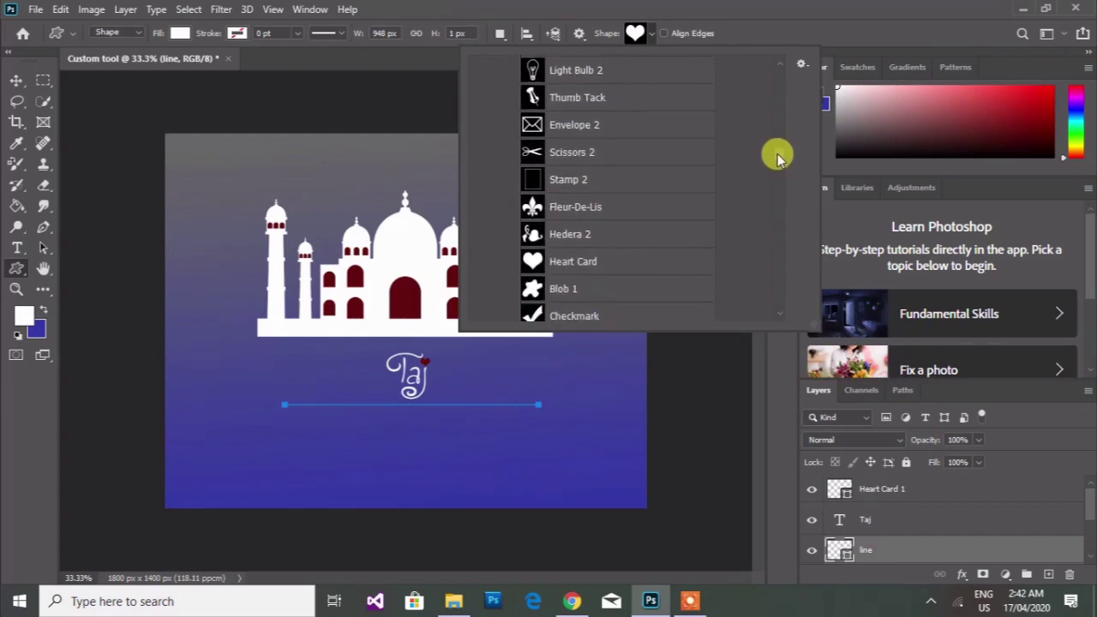
{"action": "scroll", "coordinate": [776, 157], "scroll_direction": "down", "scroll_amount": 1}
{"action": "scroll", "coordinate": [777, 160], "scroll_direction": "down", "scroll_amount": 1}
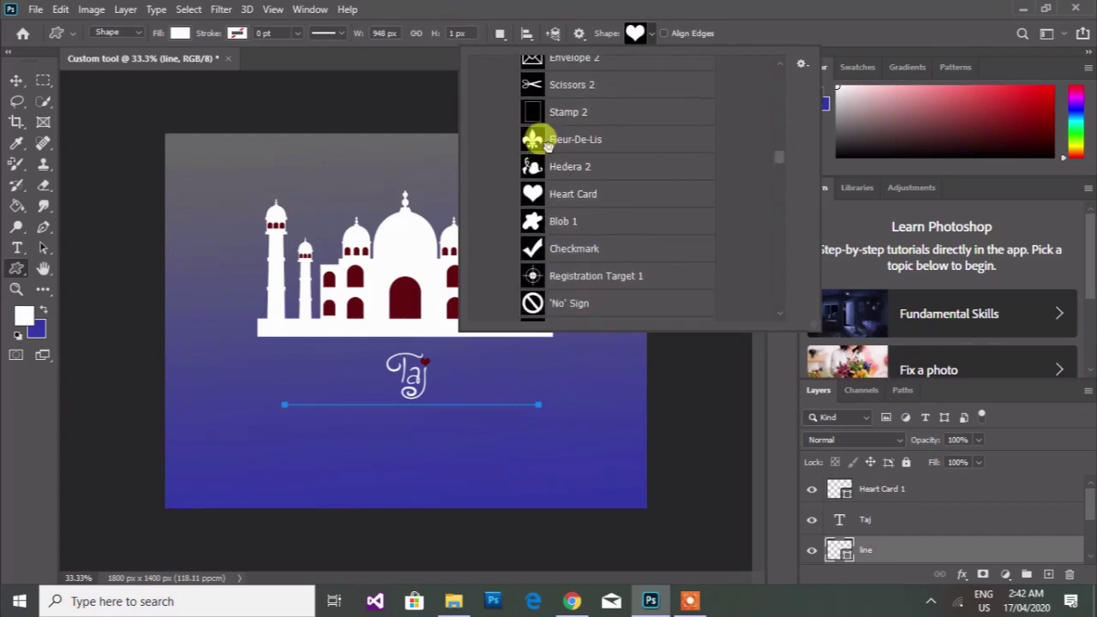
{"action": "left_click", "coordinate": [546, 145]}
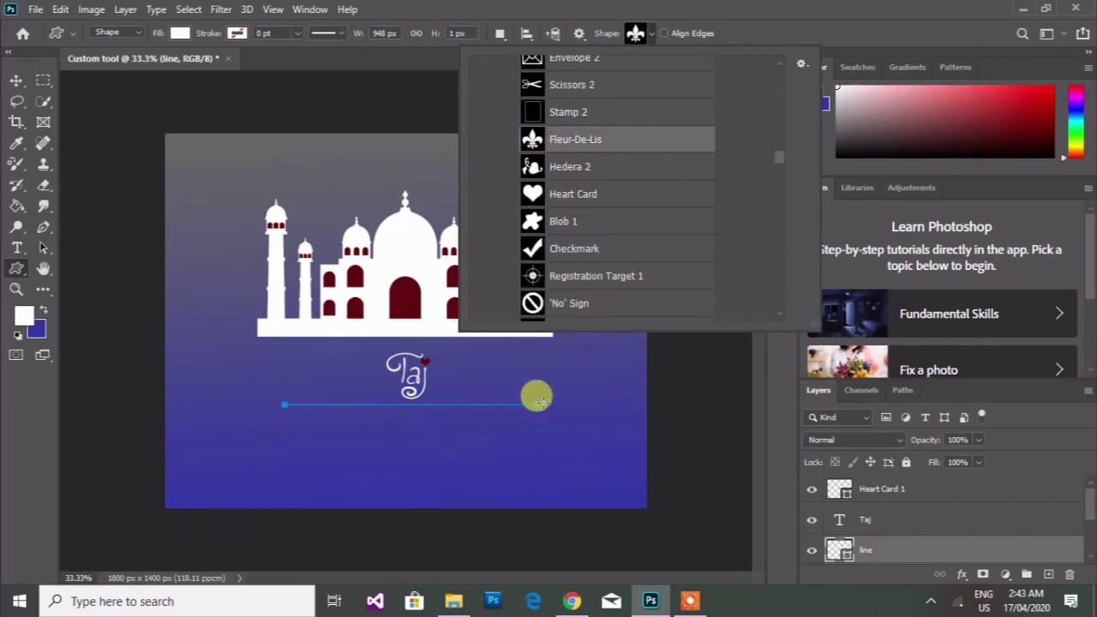
{"action": "left_click", "coordinate": [17, 81]}
Step: Draw a small fleur-de-lis custom shape at the right end of the thin line
{"action": "left_click", "coordinate": [17, 82]}
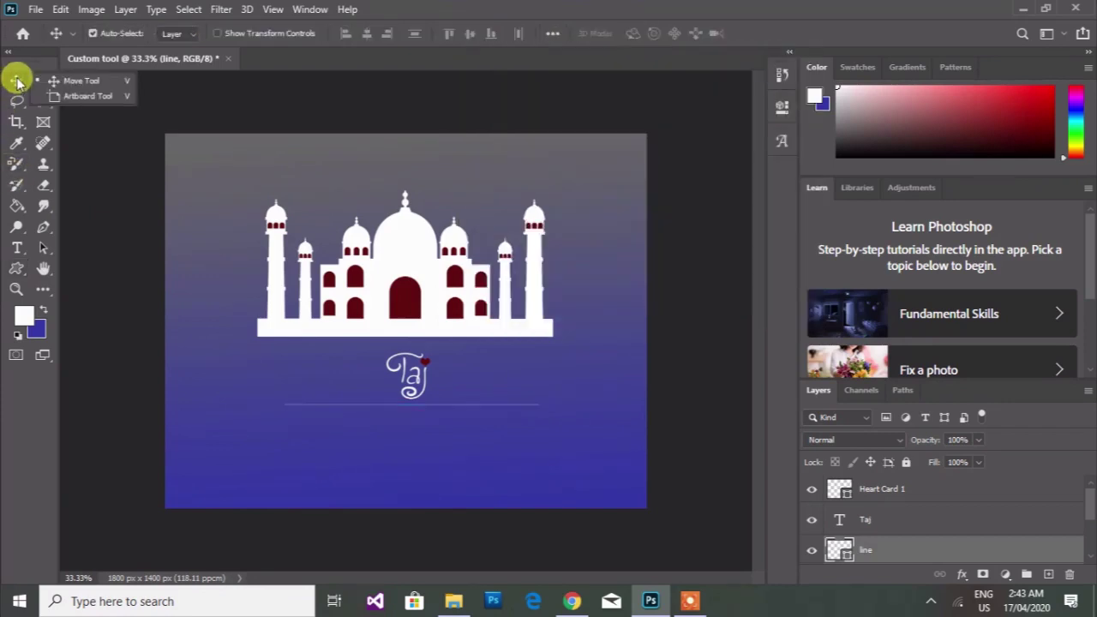
{"action": "left_click", "coordinate": [16, 268]}
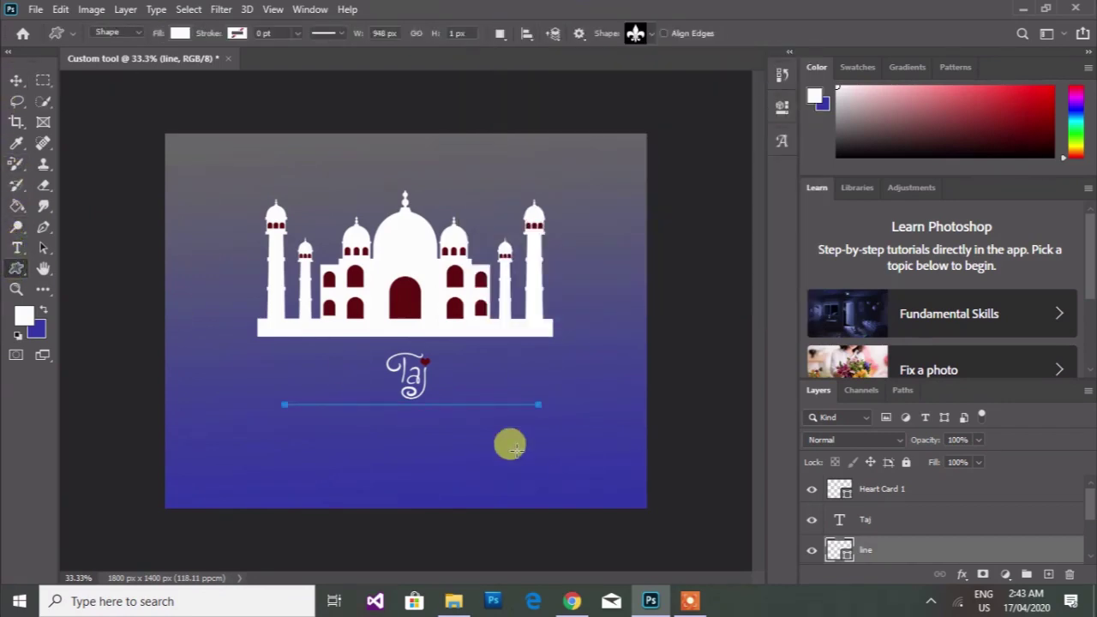
{"action": "left_click_drag", "start_coordinate": [537, 403], "coordinate": [549, 416]}
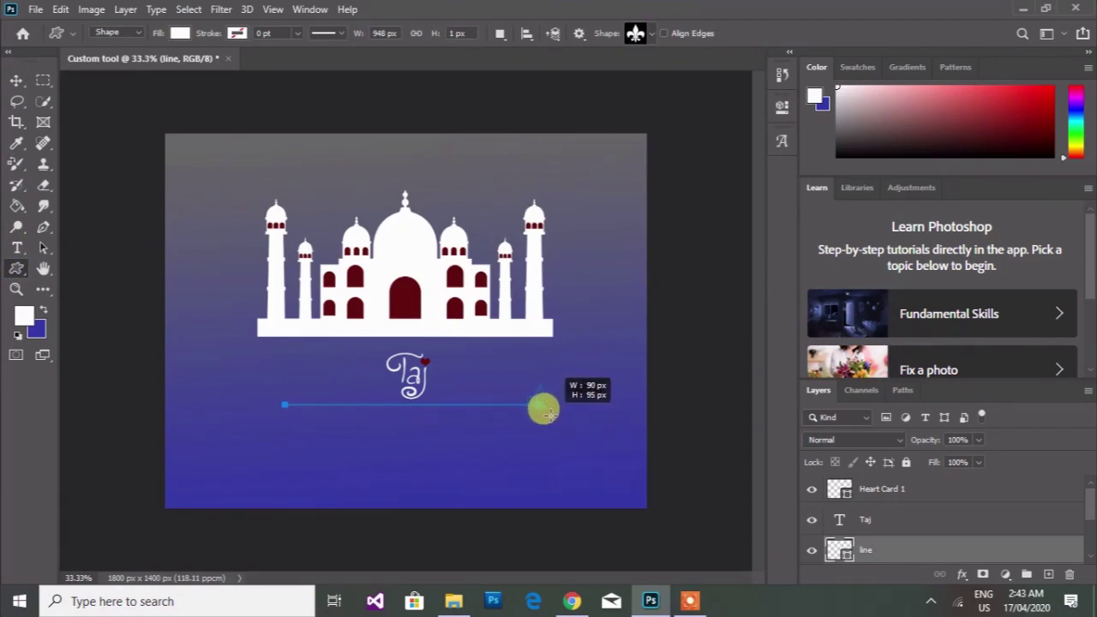
{"action": "left_click_drag", "start_coordinate": [545, 413], "coordinate": [543, 406]}
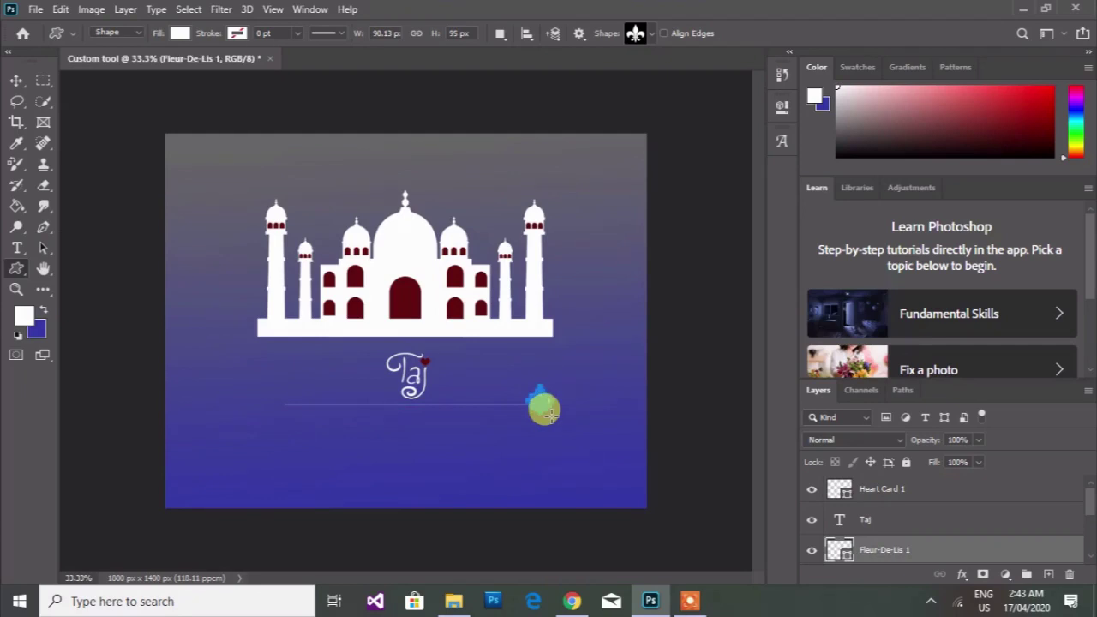
Step: Rotate the fleur-de-lis about 77° and set it onto the line's right end
{"action": "left_click", "coordinate": [16, 80]}
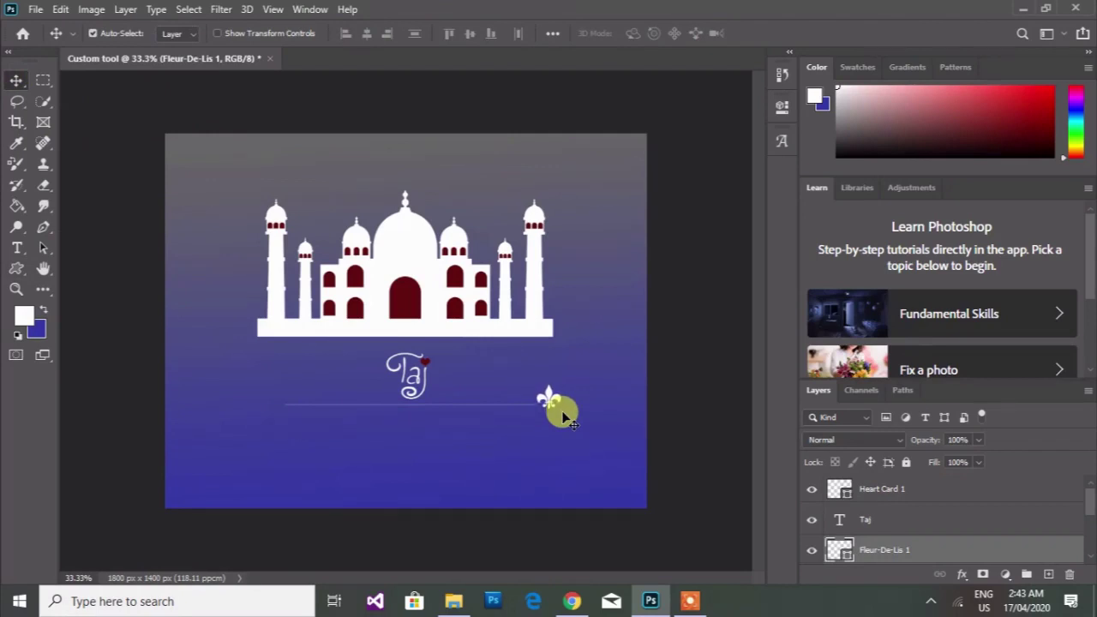
{"action": "left_click", "coordinate": [218, 35]}
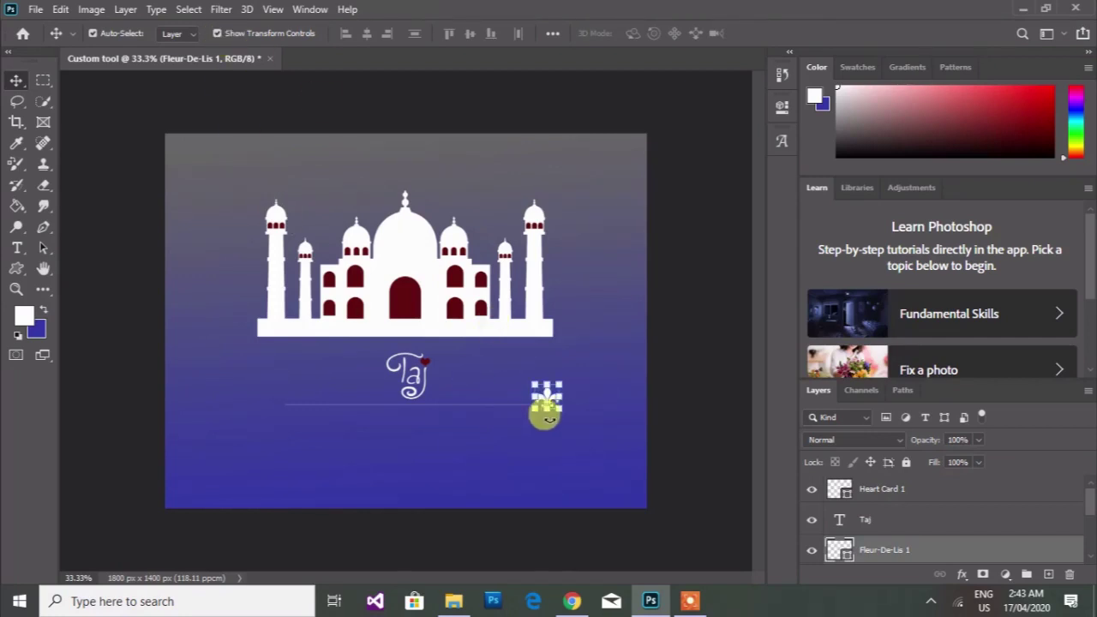
{"action": "left_click", "coordinate": [568, 376]}
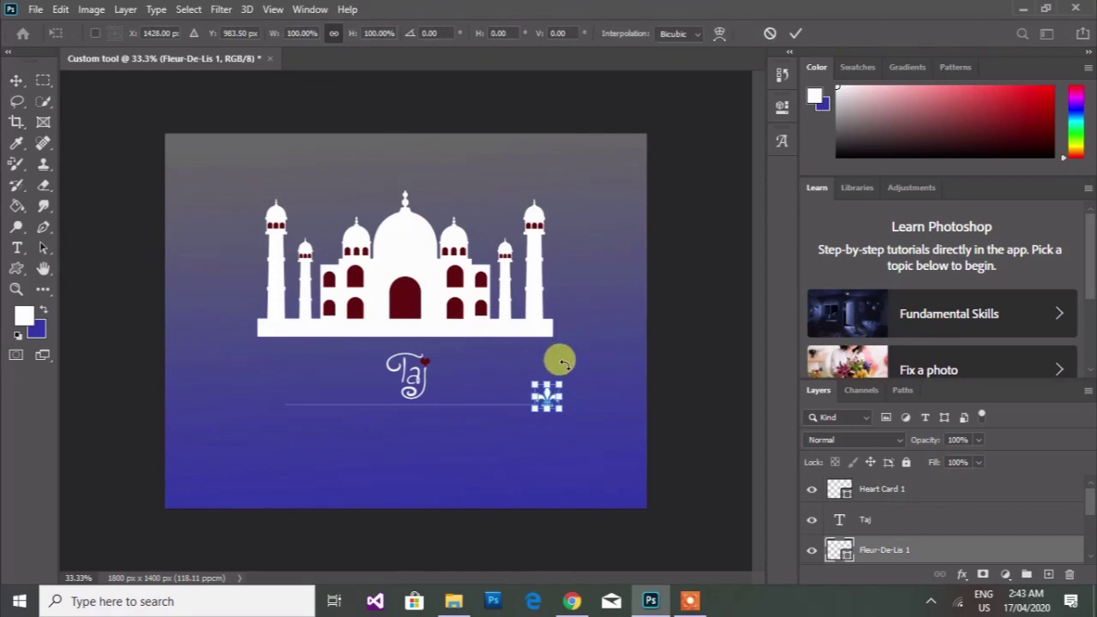
{"action": "left_click_drag", "start_coordinate": [562, 373], "coordinate": [572, 414]}
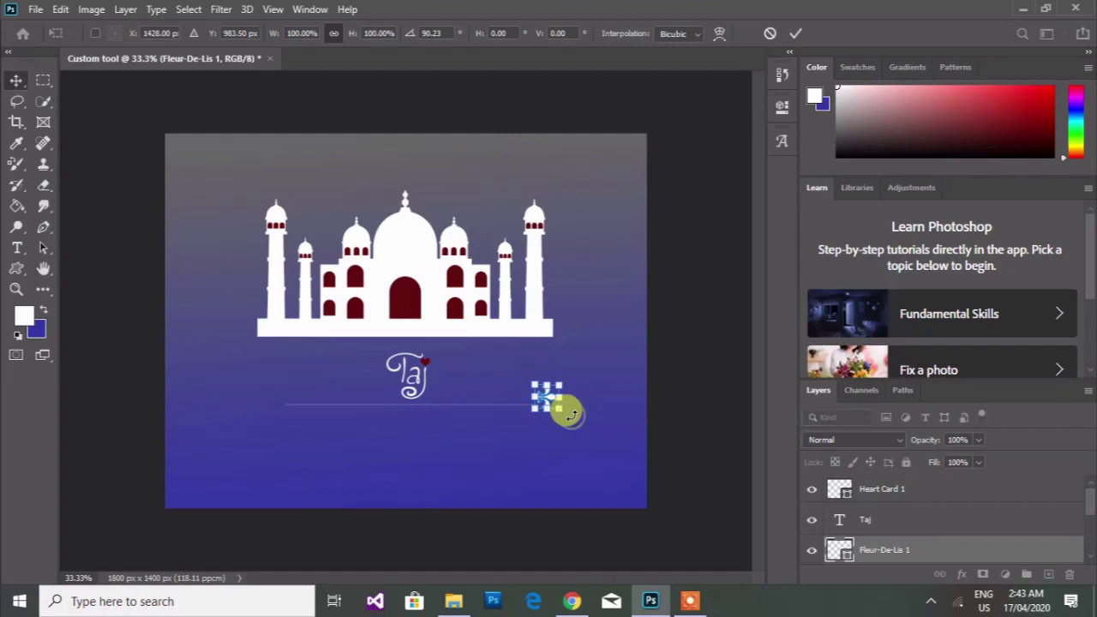
{"action": "key", "text": "Return"}
{"action": "mouse_move", "coordinate": [546, 398]}
{"action": "left_mouse_down"}
{"action": "mouse_move", "coordinate": [550, 413]}
{"action": "mouse_move", "coordinate": [545, 402]}
{"action": "left_mouse_up"}
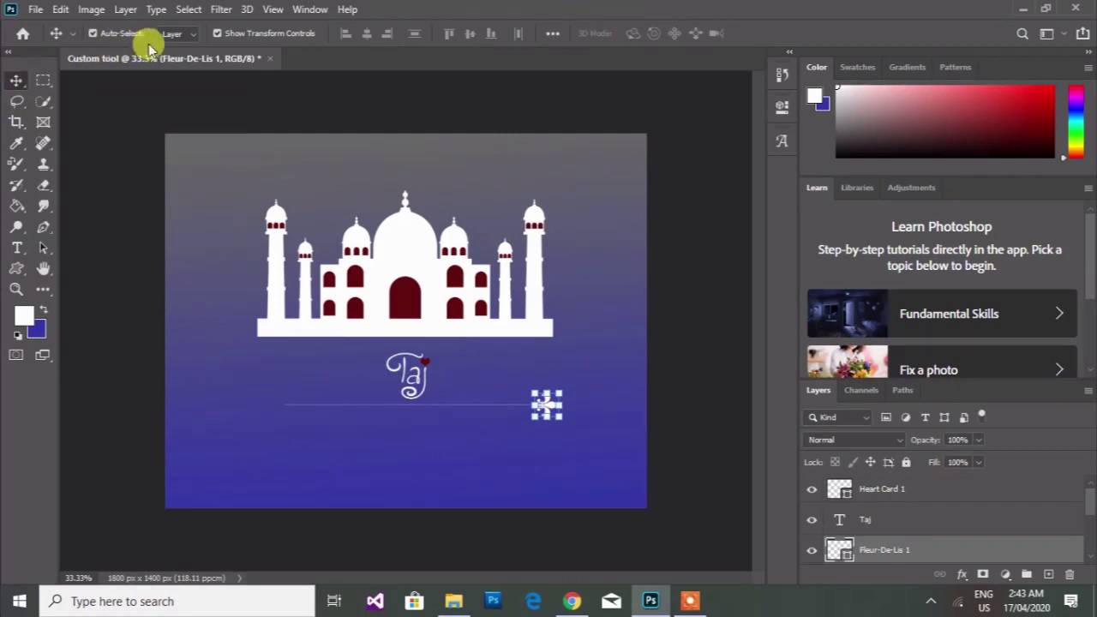
{"action": "left_click", "coordinate": [217, 34]}
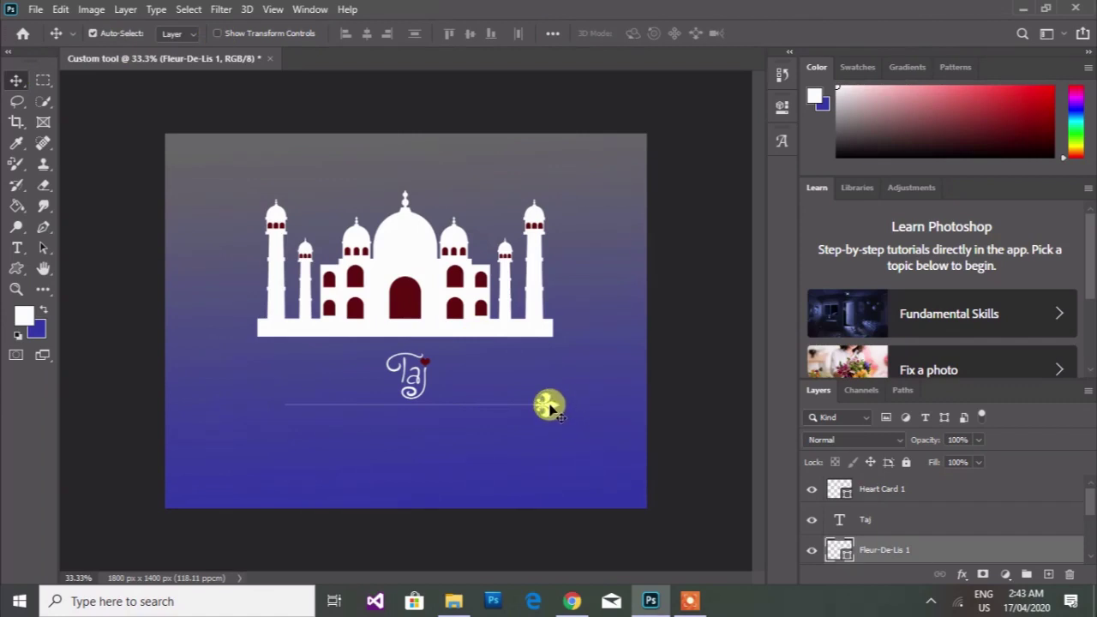
Step: Duplicate the Fleur-De-Lis 1 layer and move the copy to the line's left end
{"action": "right_click", "coordinate": [914, 555]}
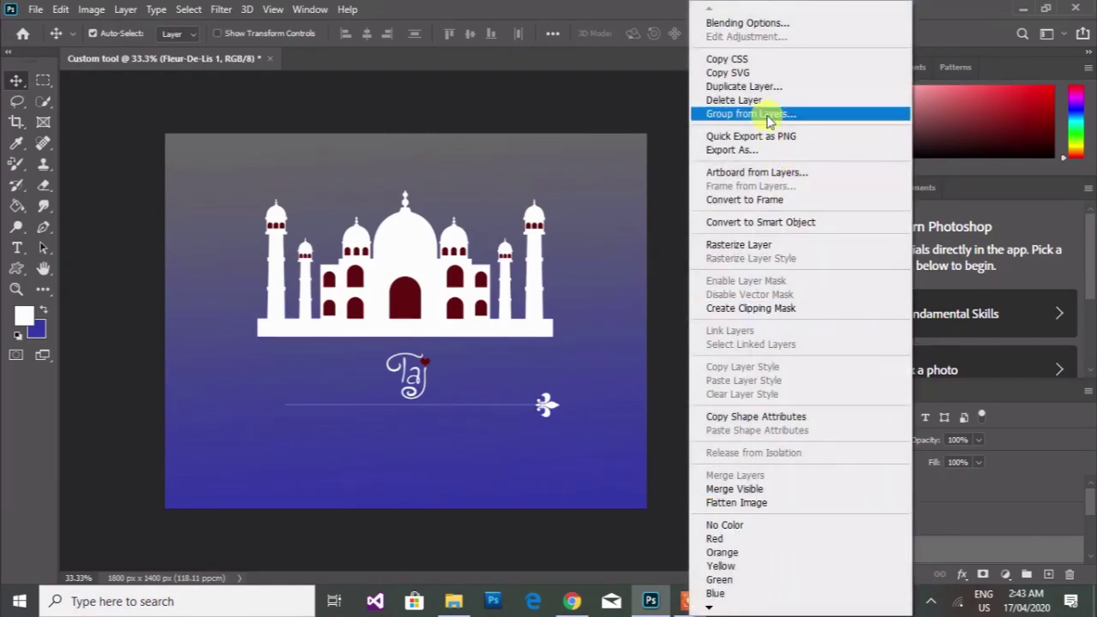
{"action": "left_click", "coordinate": [765, 90]}
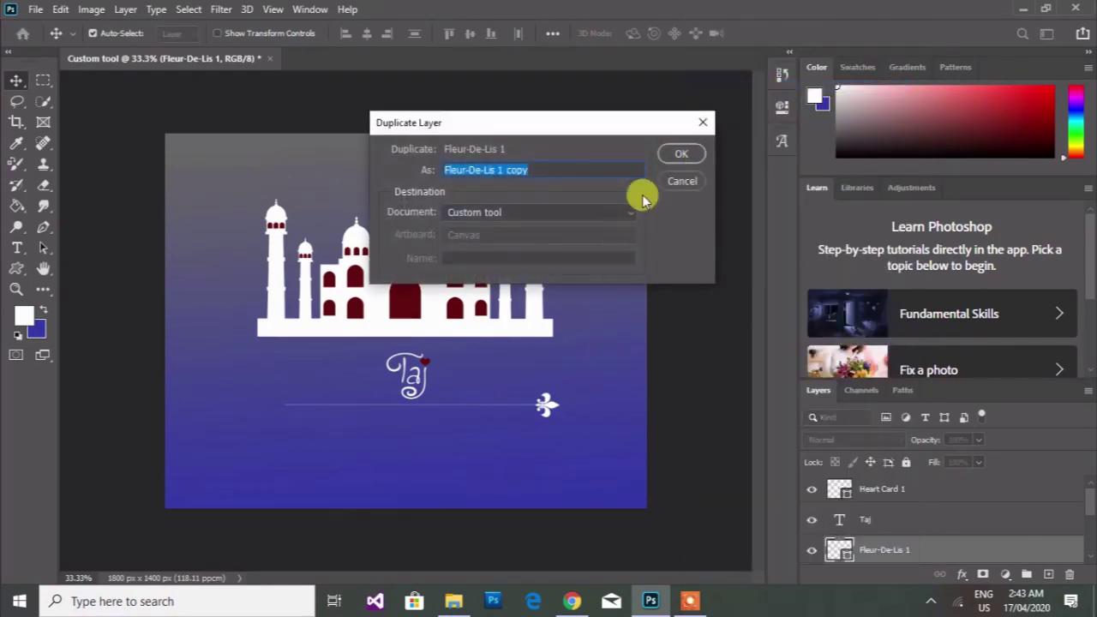
{"action": "left_click", "coordinate": [681, 153]}
{"action": "key", "text": "shift+Right"}
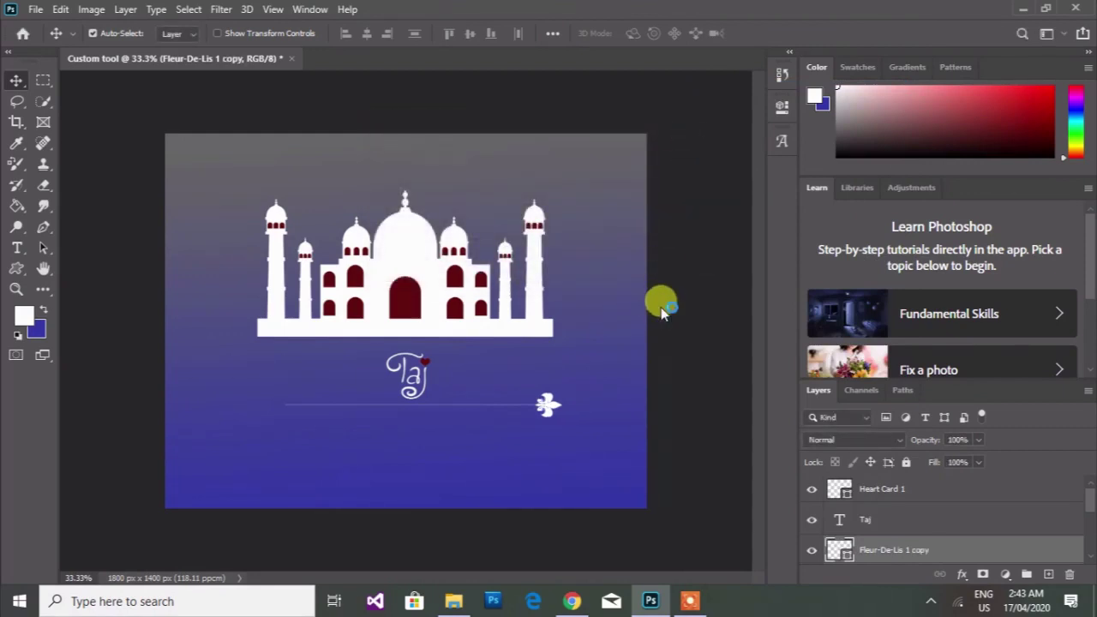
{"action": "key", "text": "shift+Right"}
{"action": "key", "text": "shift+Right"}
{"action": "key", "text": "shift+Right"}
{"action": "key", "text": "shift+Right"}
{"action": "key", "text": "shift+Right"}
{"action": "key", "text": "shift+Right"}
{"action": "key", "text": "shift+Right"}
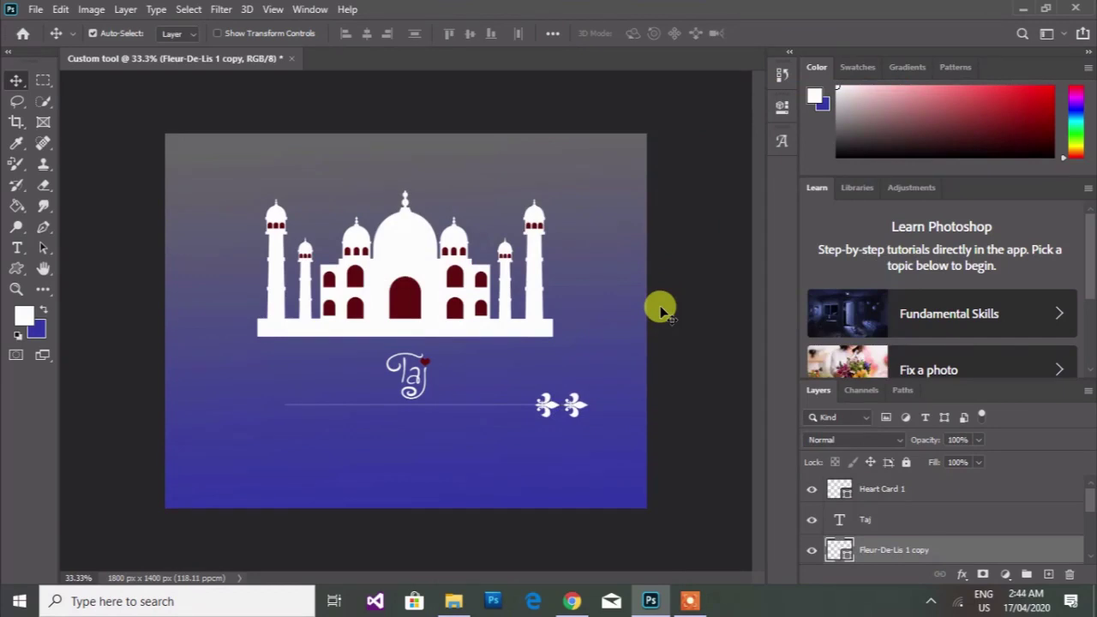
{"action": "key", "text": "shift+Right"}
{"action": "key", "text": "shift+Right"}
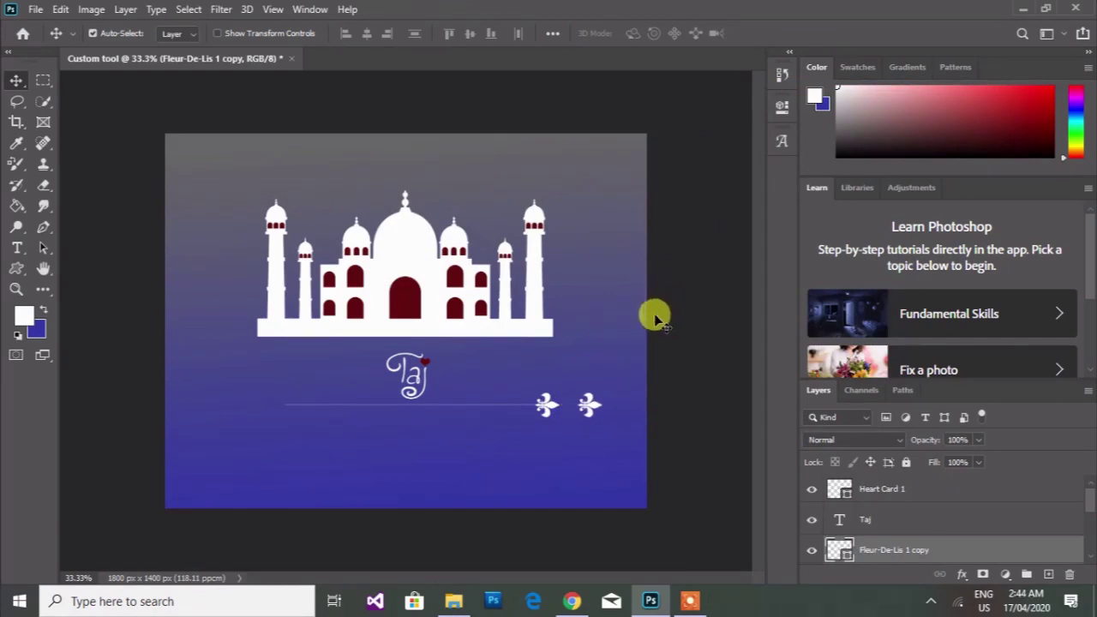
{"action": "left_click_drag", "start_coordinate": [589, 411], "coordinate": [260, 408]}
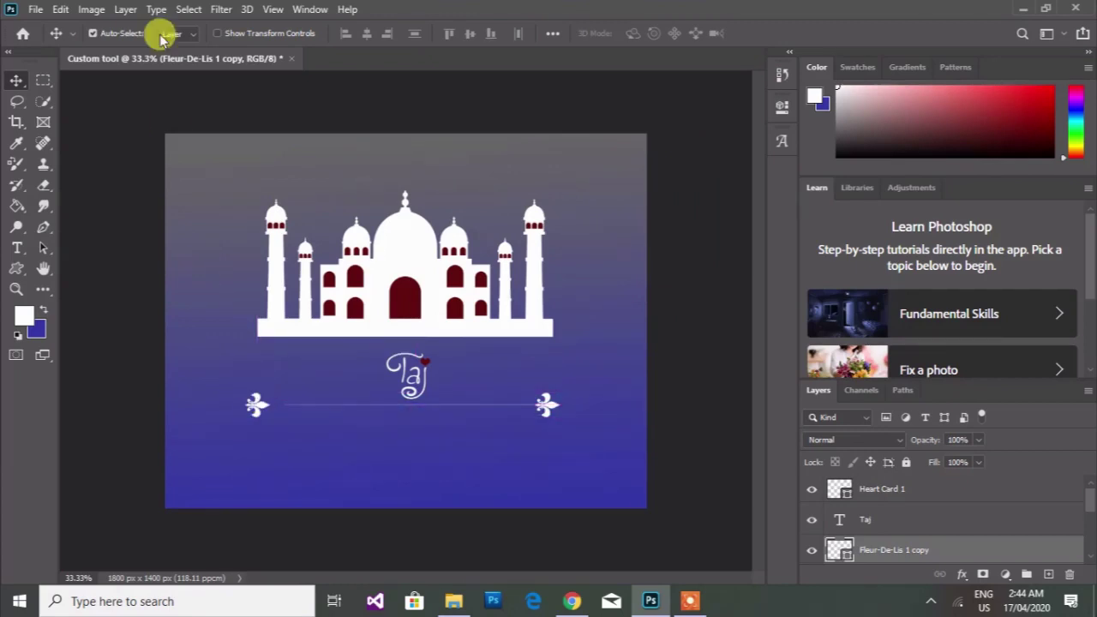
Step: Rotate the left copy about -160° to face the other way and fine-tune its position
{"action": "left_click", "coordinate": [217, 33]}
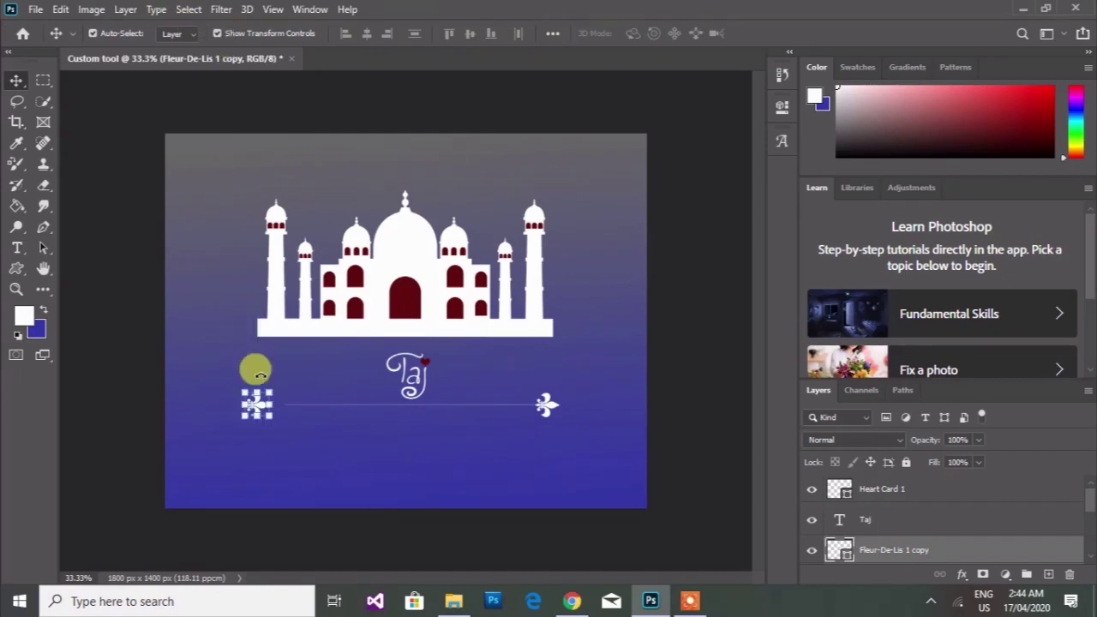
{"action": "left_click_drag", "start_coordinate": [235, 428], "coordinate": [262, 387]}
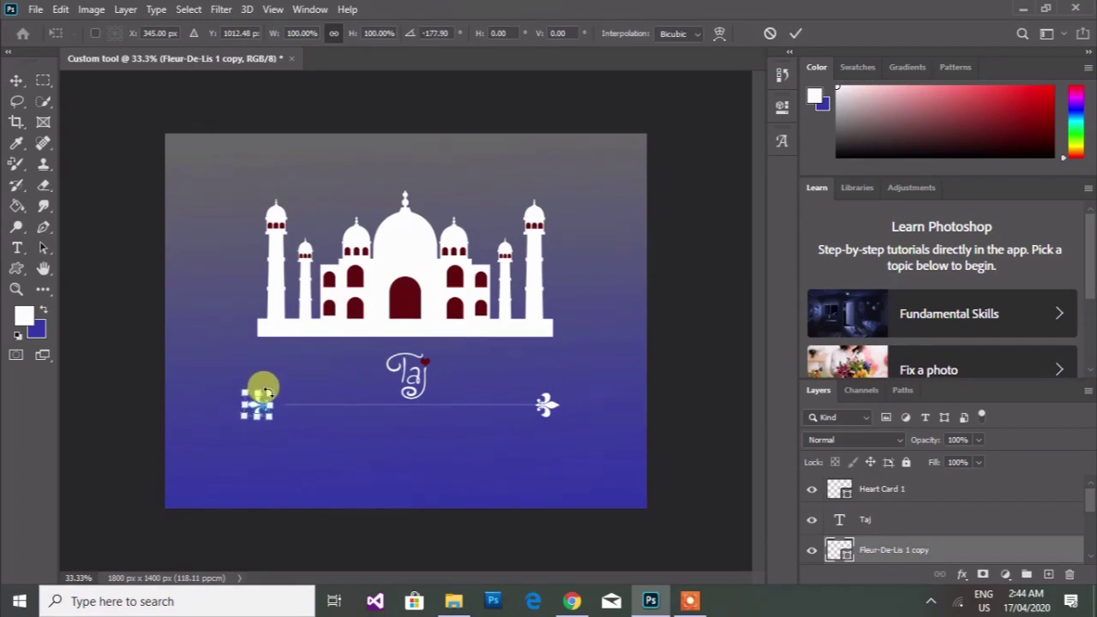
{"action": "type", "text": "345"}
{"action": "key", "text": "Return"}
{"action": "left_click", "coordinate": [291, 464]}
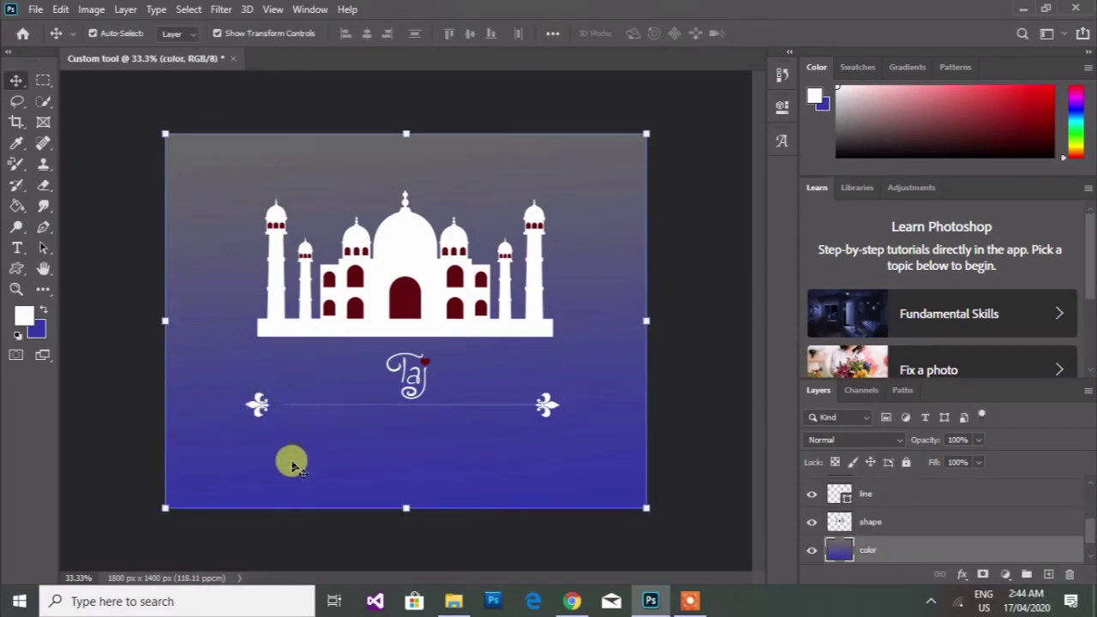
{"action": "left_click_drag", "start_coordinate": [258, 406], "coordinate": [271, 409]}
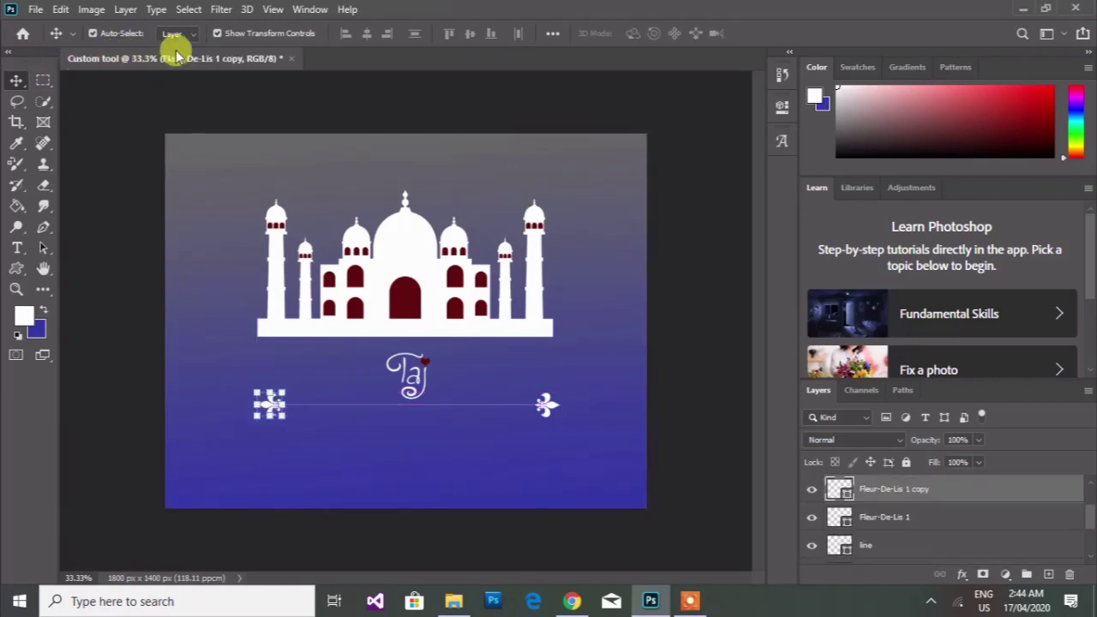
Step: Nudge the white Taj Mahal shape slightly right to centre it on the card
{"action": "left_click", "coordinate": [216, 34]}
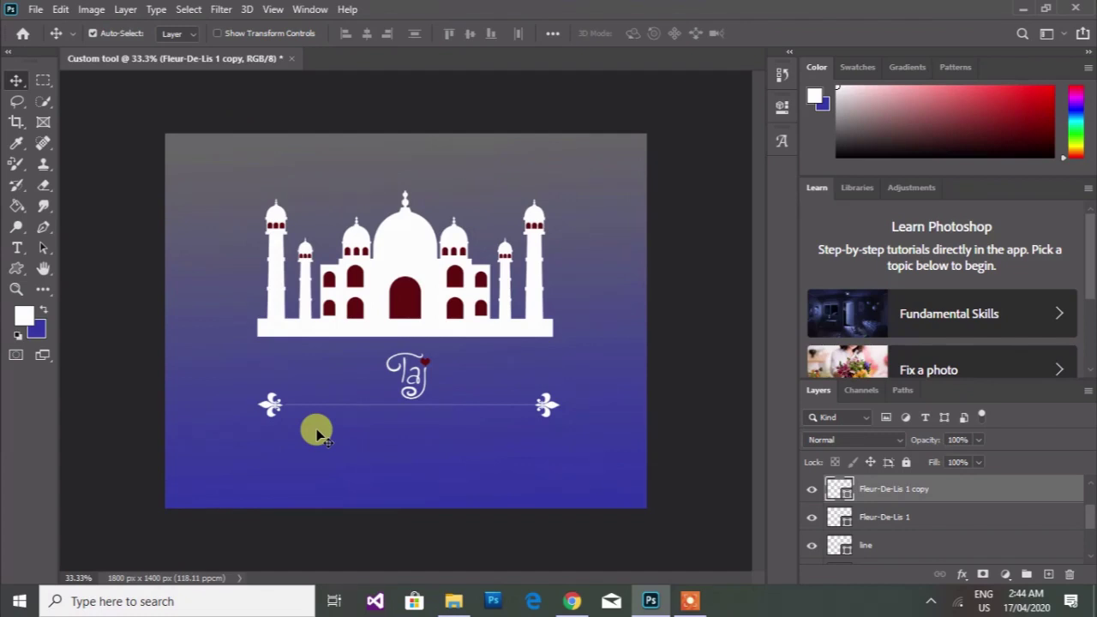
{"action": "left_click", "coordinate": [394, 248]}
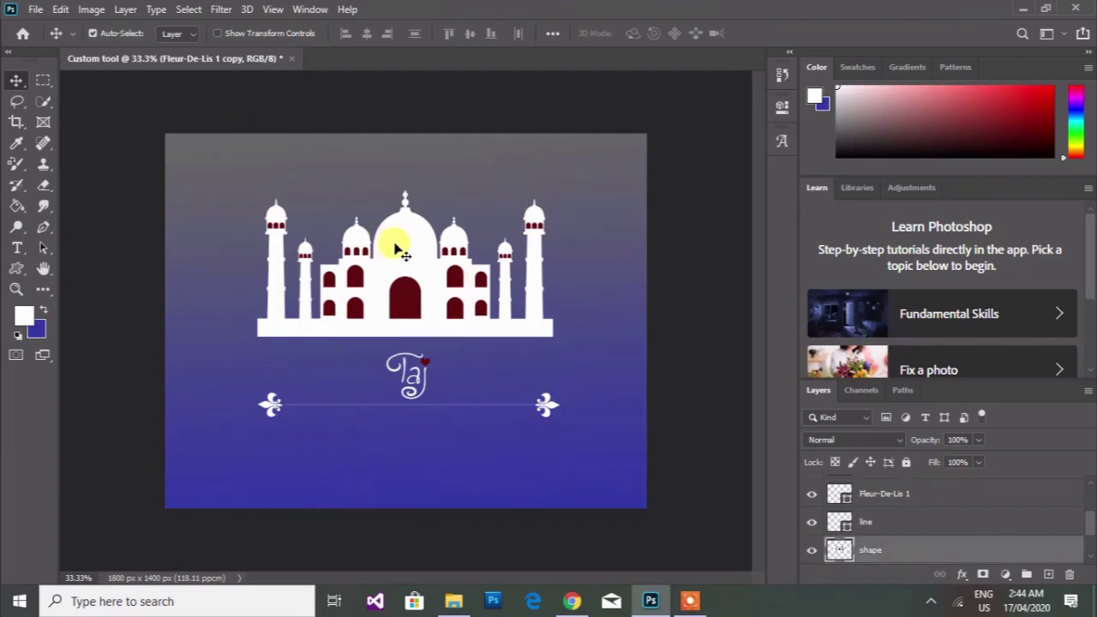
{"action": "key", "text": "Right"}
{"action": "key", "text": "Right"}
{"action": "key", "text": "Right"}
{"action": "key", "text": "Right"}
{"action": "key", "text": "Right"}
{"action": "key", "text": "Right"}
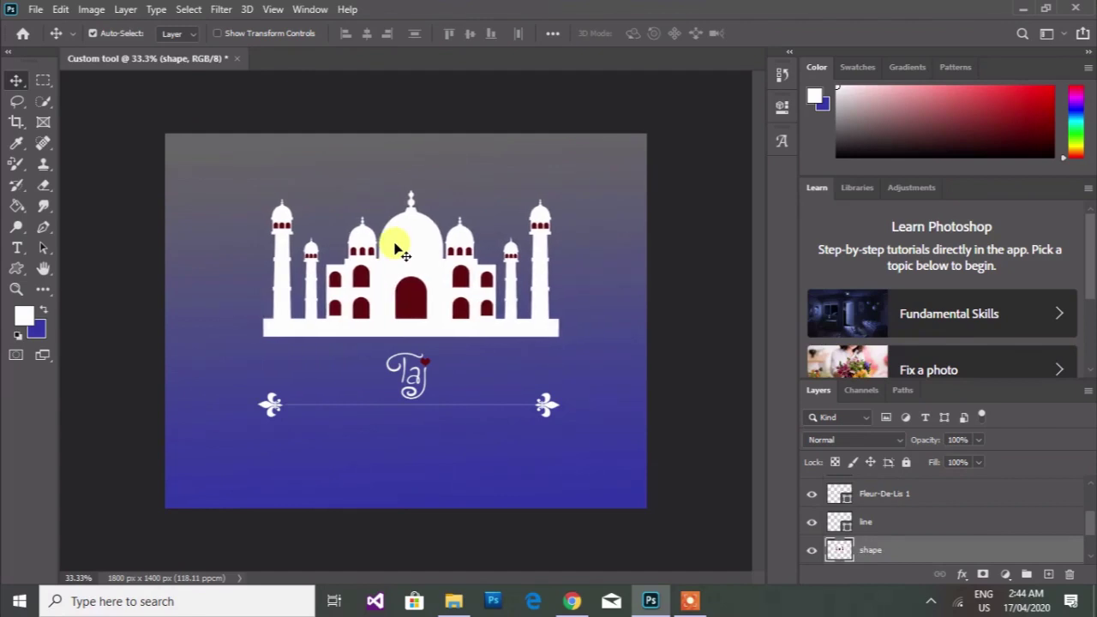
{"action": "key", "text": "Right"}
{"action": "key", "text": "Right"}
{"action": "key", "text": "Right"}
{"action": "key", "text": "Right"}
{"action": "key", "text": "Right"}
{"action": "key", "text": "Right"}
{"action": "key", "text": "Right"}
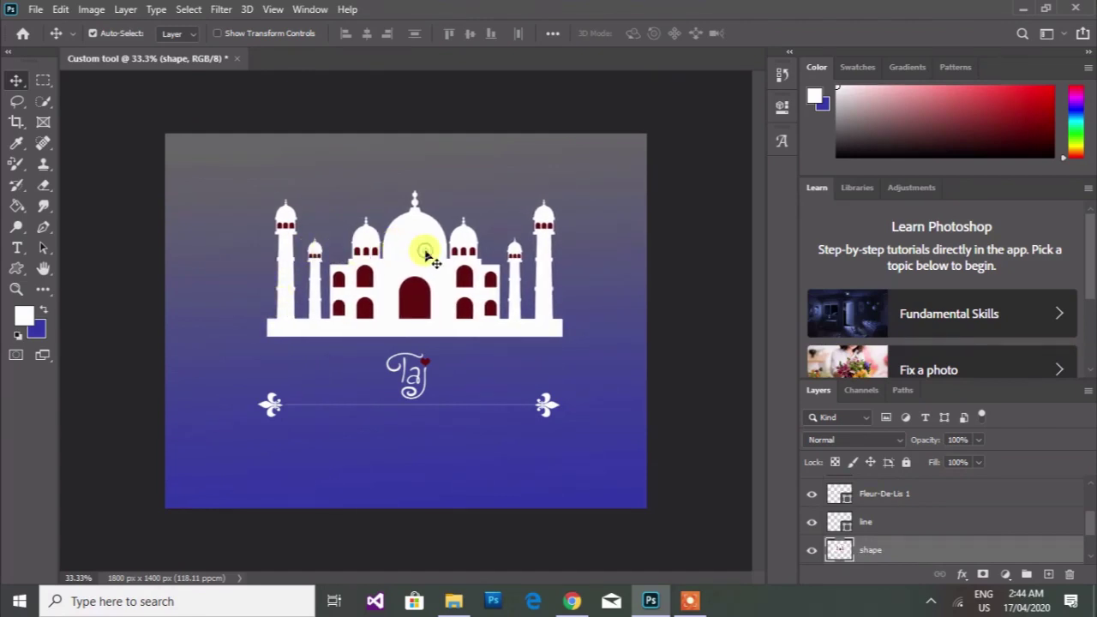
{"action": "key", "text": "Left"}
{"action": "key", "text": "Left"}
{"action": "key", "text": "Left"}
{"action": "key", "text": "Left"}
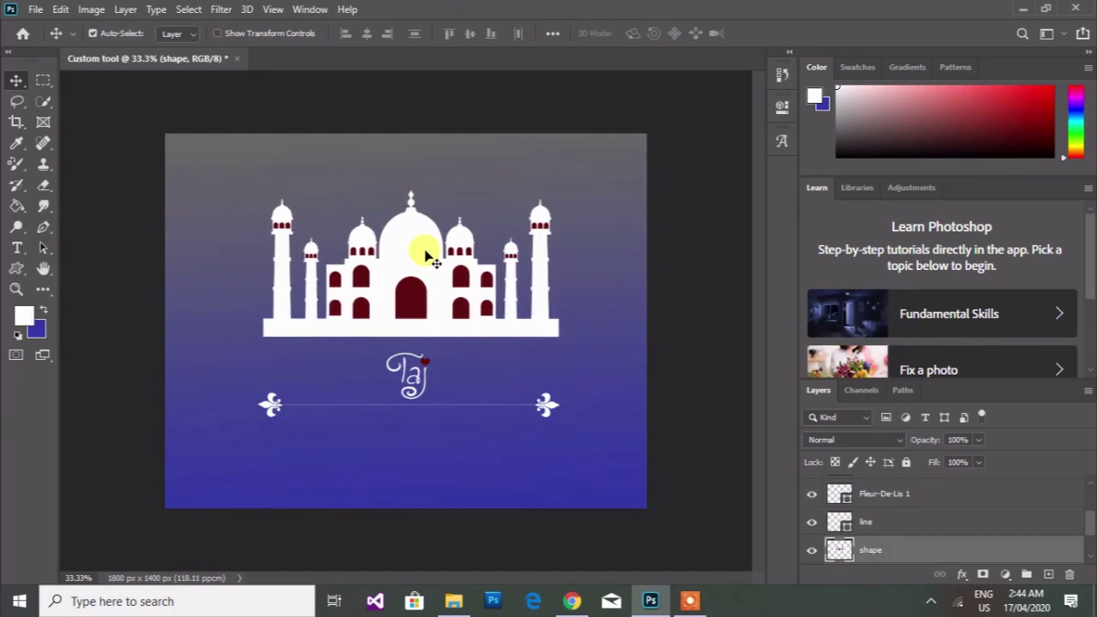
{"action": "left_click", "coordinate": [485, 445]}
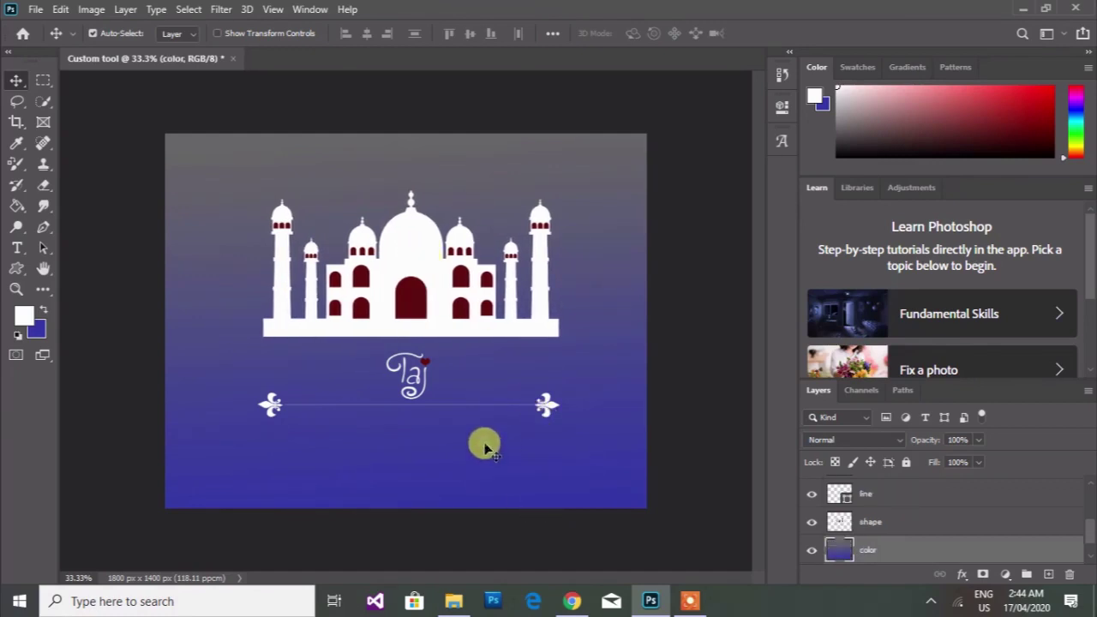
{"action": "left_click", "coordinate": [16, 250]}
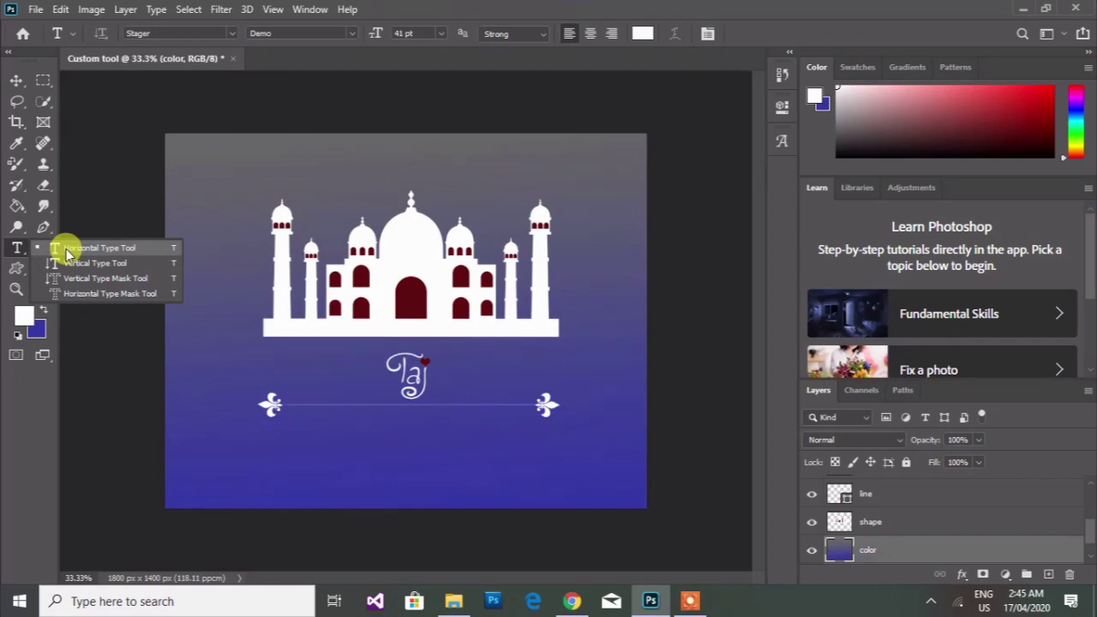
Step: Type the tagline 'Pure Beautiful' below the fleur-de-lis line and select it
{"action": "left_click", "coordinate": [69, 250]}
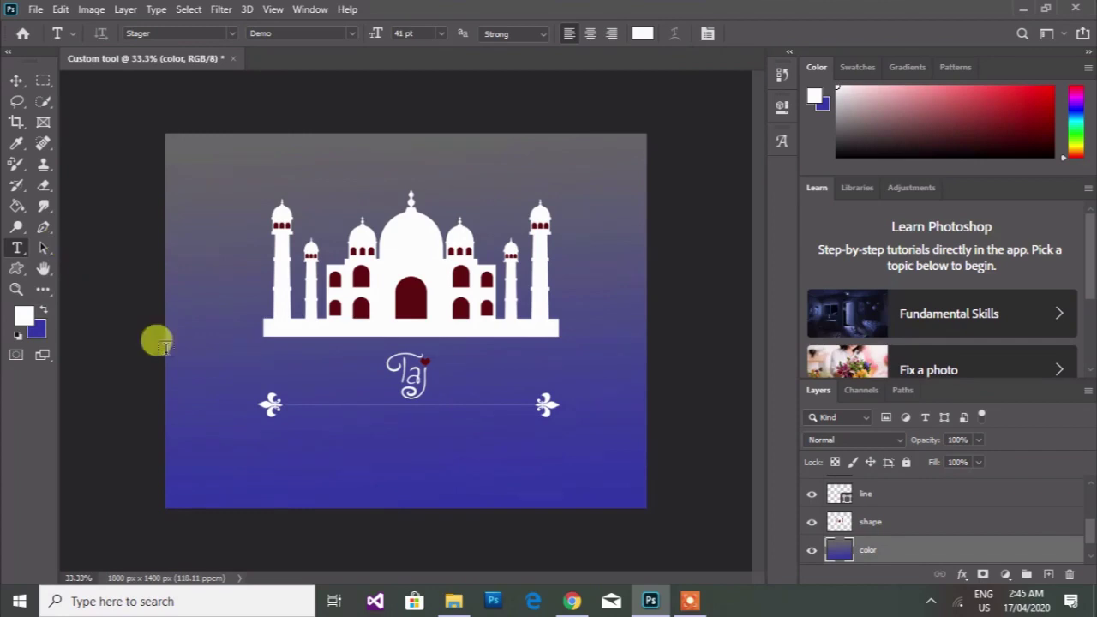
{"action": "left_click", "coordinate": [325, 442]}
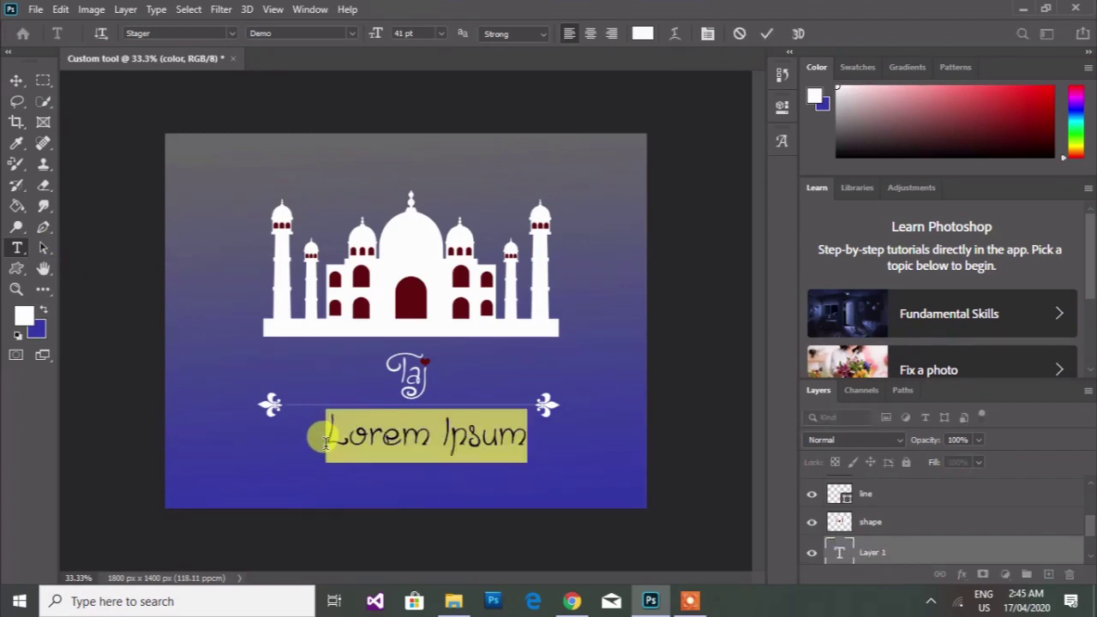
{"action": "key", "text": "BackSpace"}
{"action": "type", "text": "Pure "}
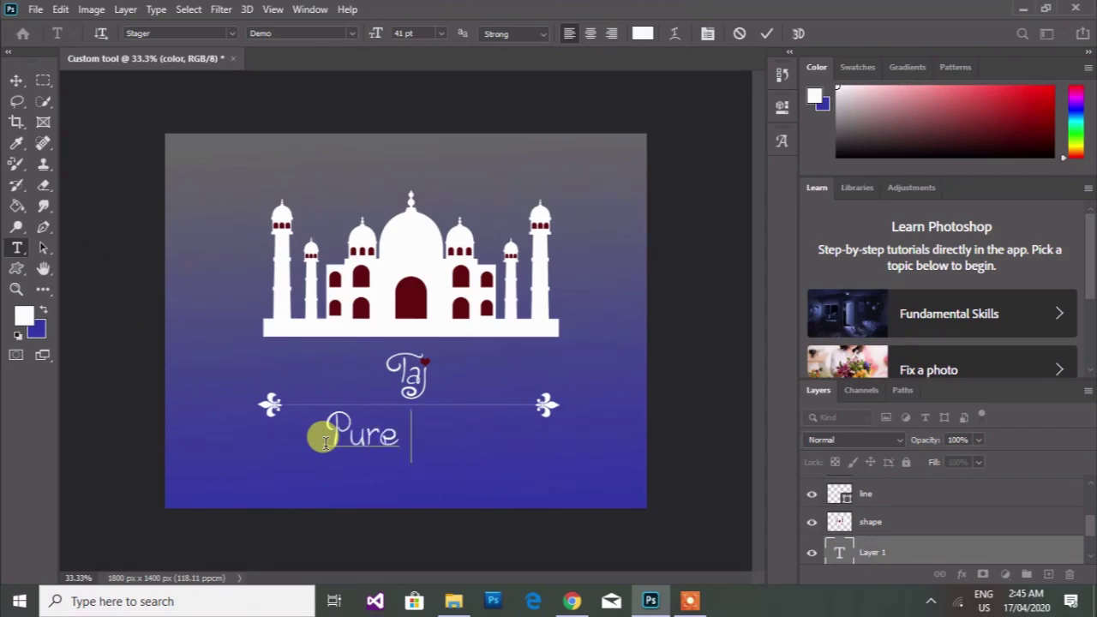
{"action": "type", "text": "&"}
{"action": "key", "text": "BackSpace"}
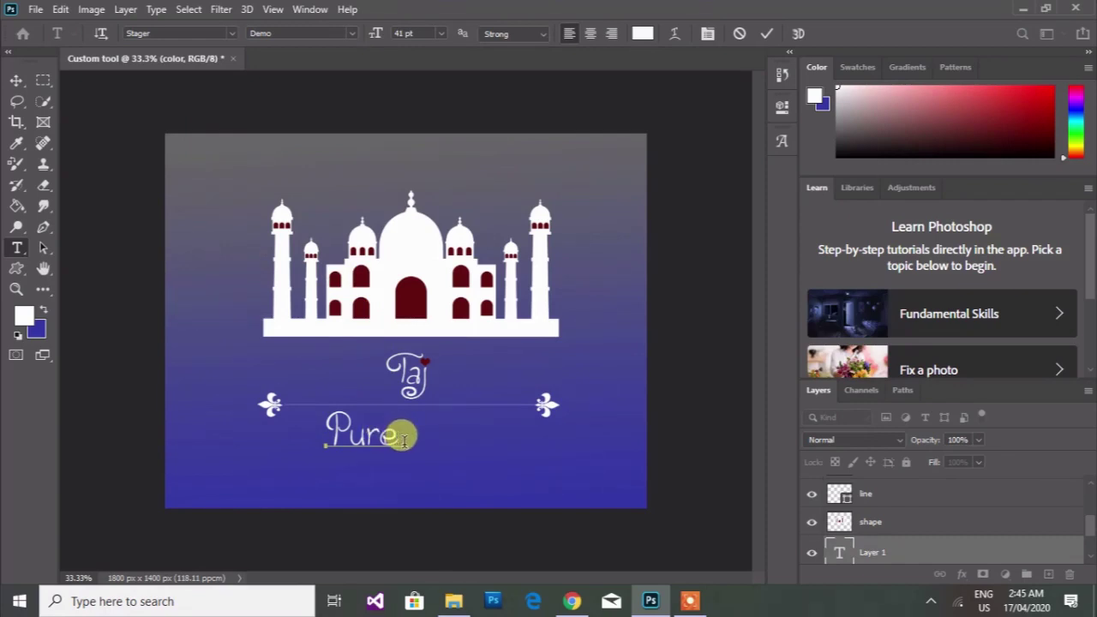
{"action": "type", "text": " Be"}
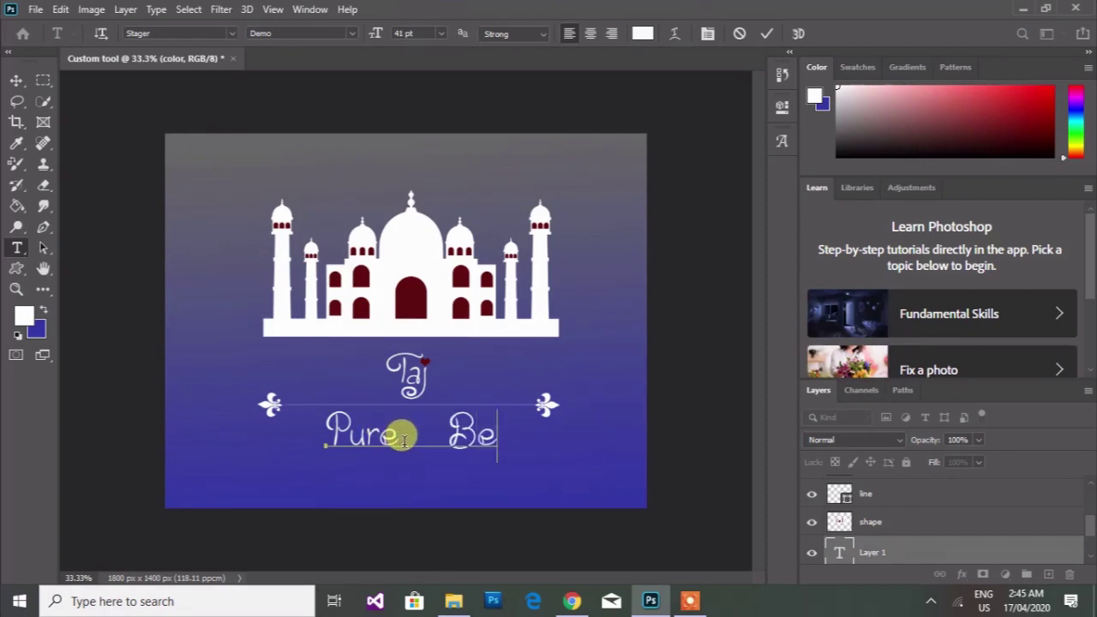
{"action": "type", "text": "aut"}
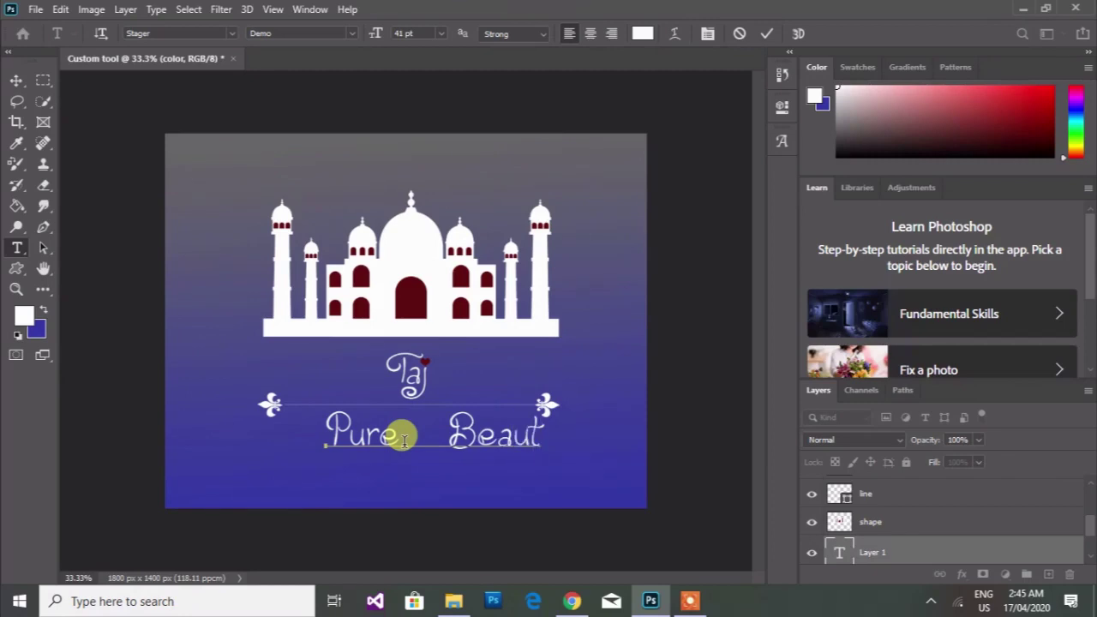
{"action": "type", "text": "iful"}
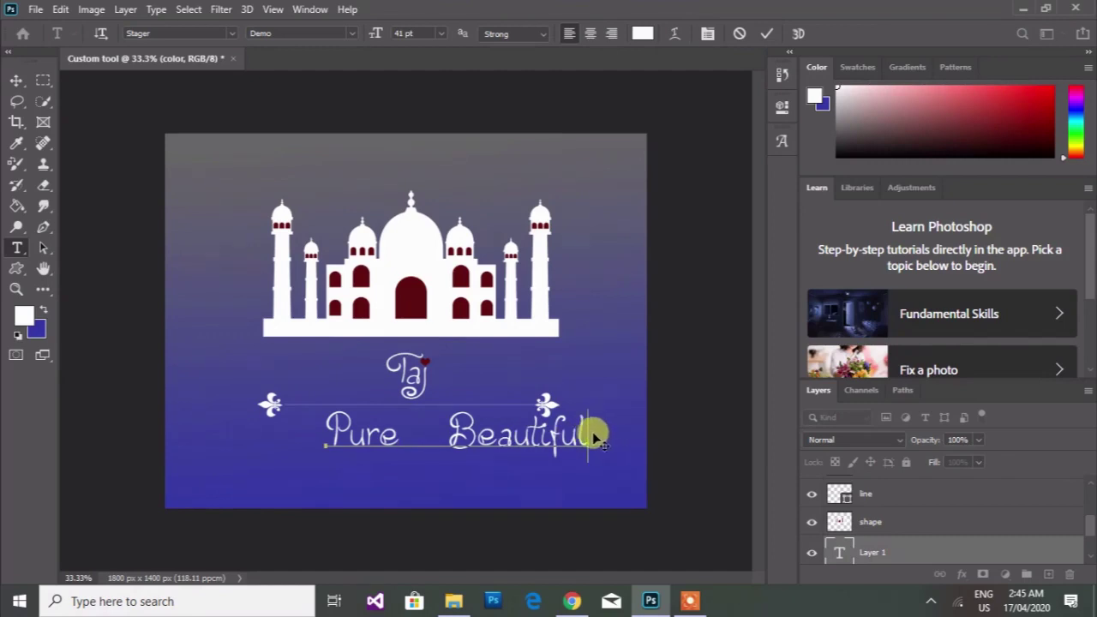
{"action": "left_click_drag", "start_coordinate": [588, 433], "coordinate": [300, 447]}
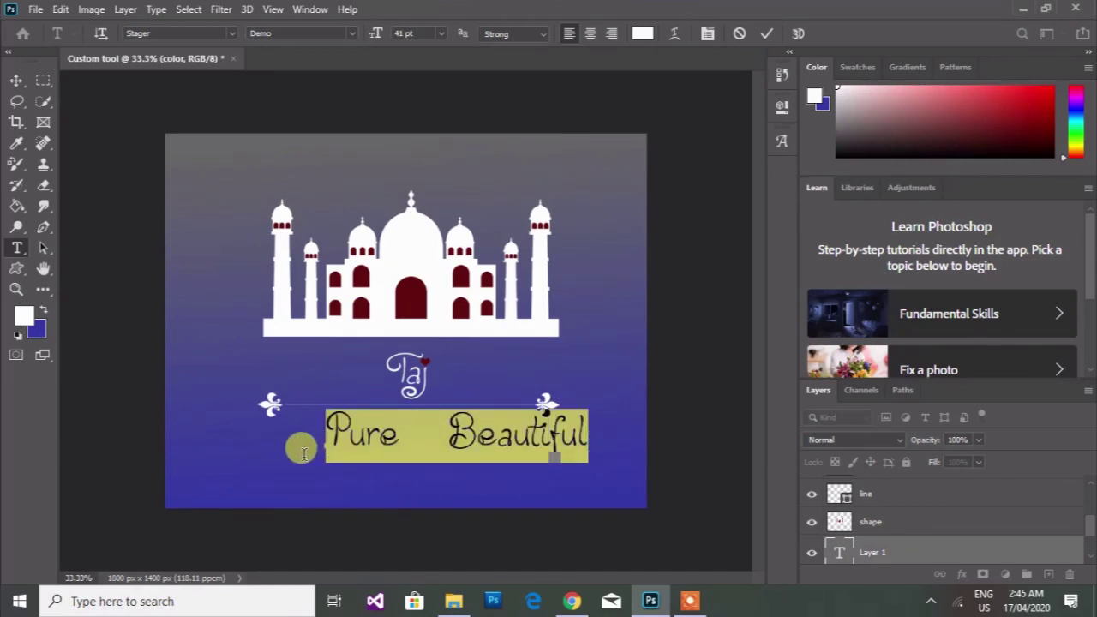
Step: Set the 'Pure Beautiful' tagline to An Nisa at 24 pt and commit it
{"action": "left_click", "coordinate": [401, 34]}
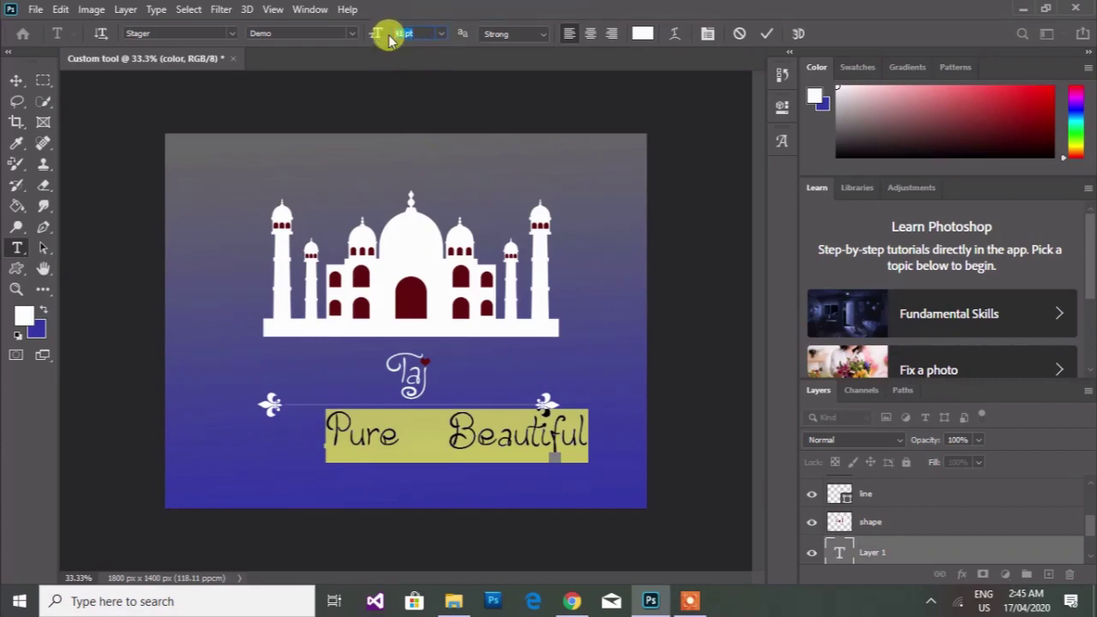
{"action": "key", "text": "Down"}
{"action": "key", "text": "Down"}
{"action": "key", "text": "Down"}
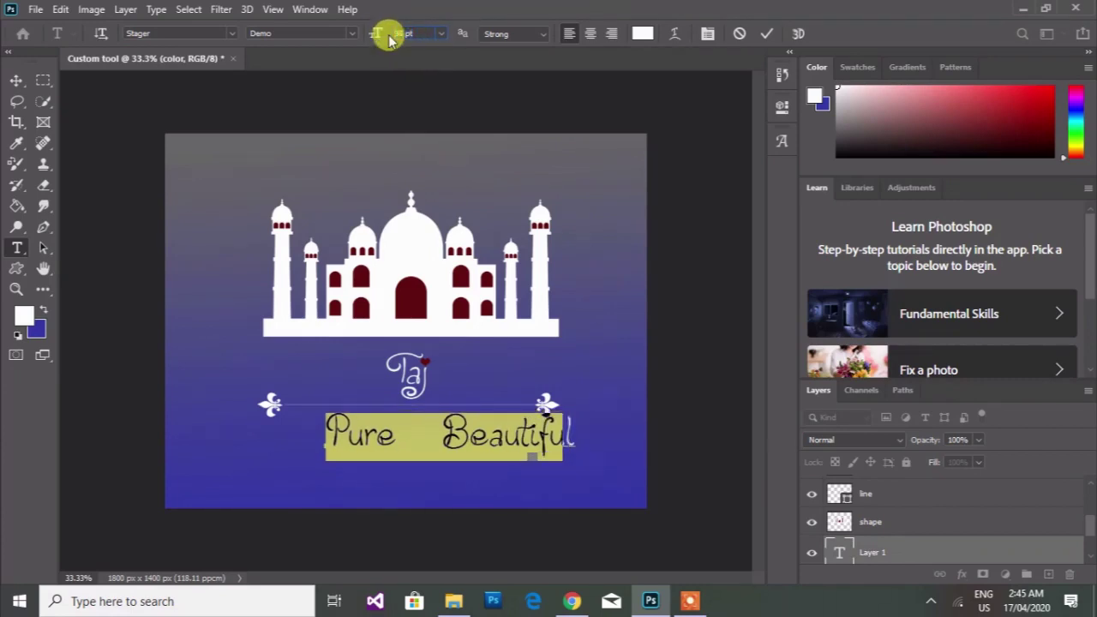
{"action": "key", "text": "Down"}
{"action": "key", "text": "Down"}
{"action": "key", "text": "Down"}
{"action": "key", "text": "Down"}
{"action": "key", "text": "Down"}
{"action": "key", "text": "Down"}
{"action": "key", "text": "Down"}
{"action": "key", "text": "Down"}
{"action": "key", "text": "Down"}
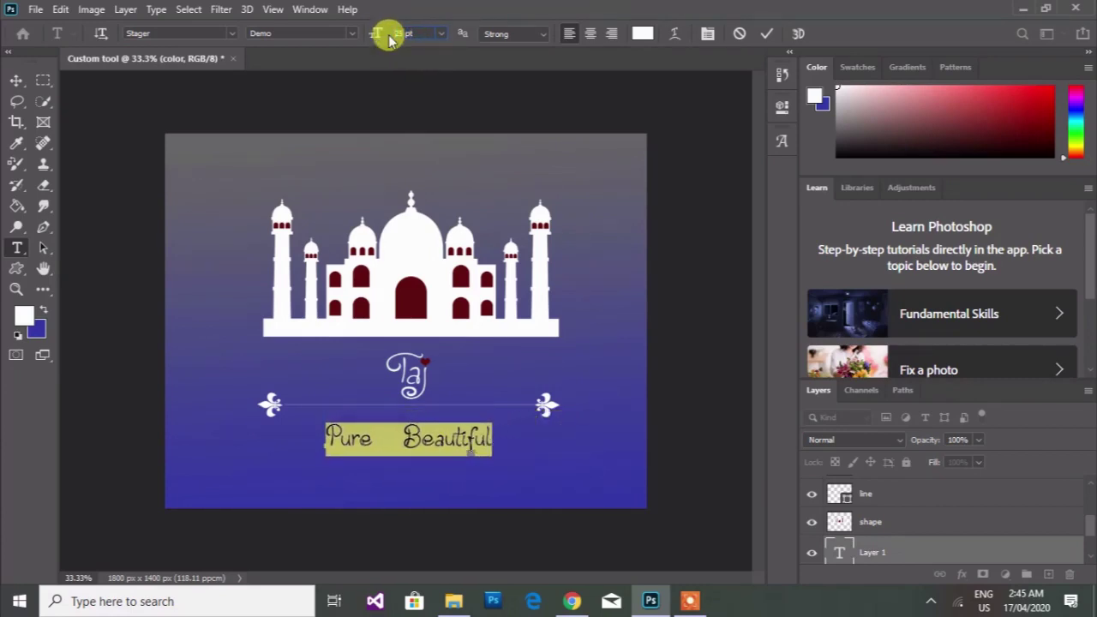
{"action": "key", "text": "Down"}
{"action": "key", "text": "Down"}
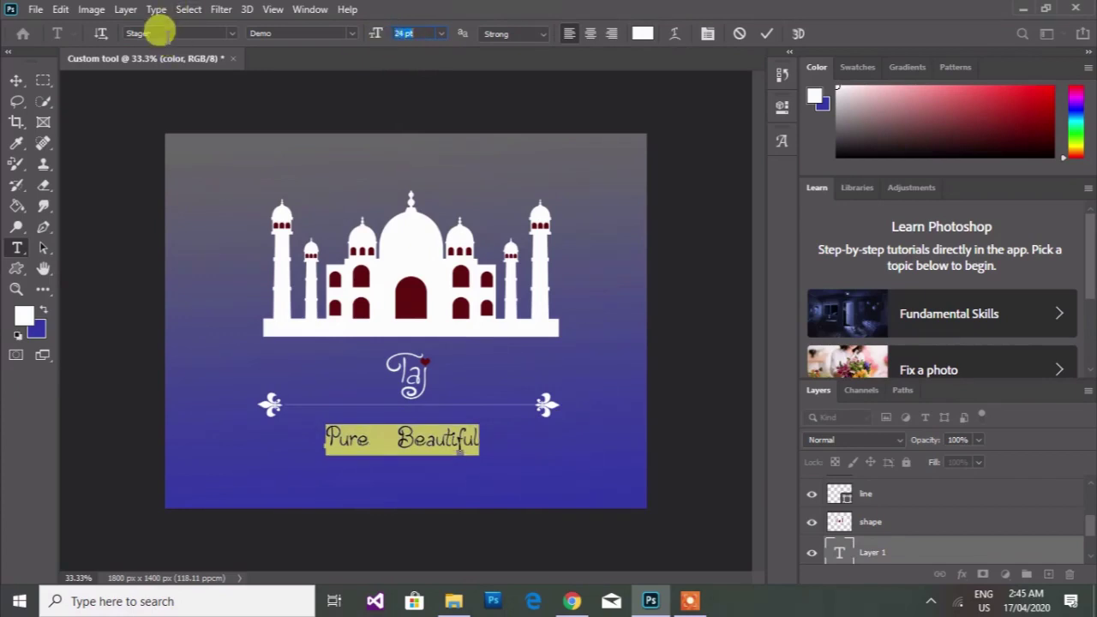
{"action": "left_click", "coordinate": [160, 33]}
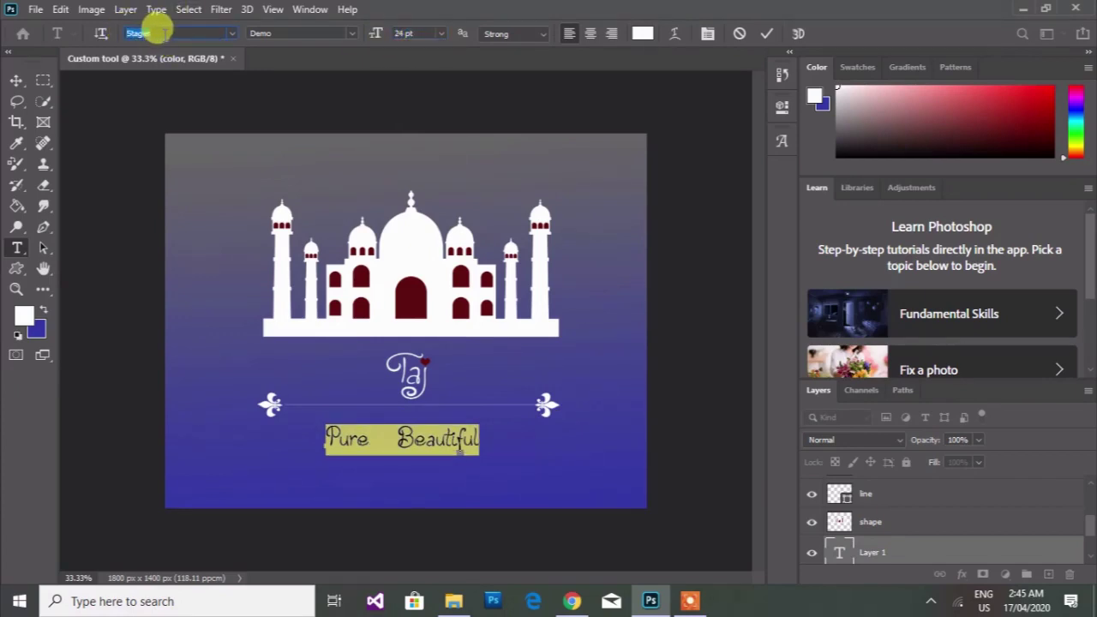
{"action": "type", "text": "a"}
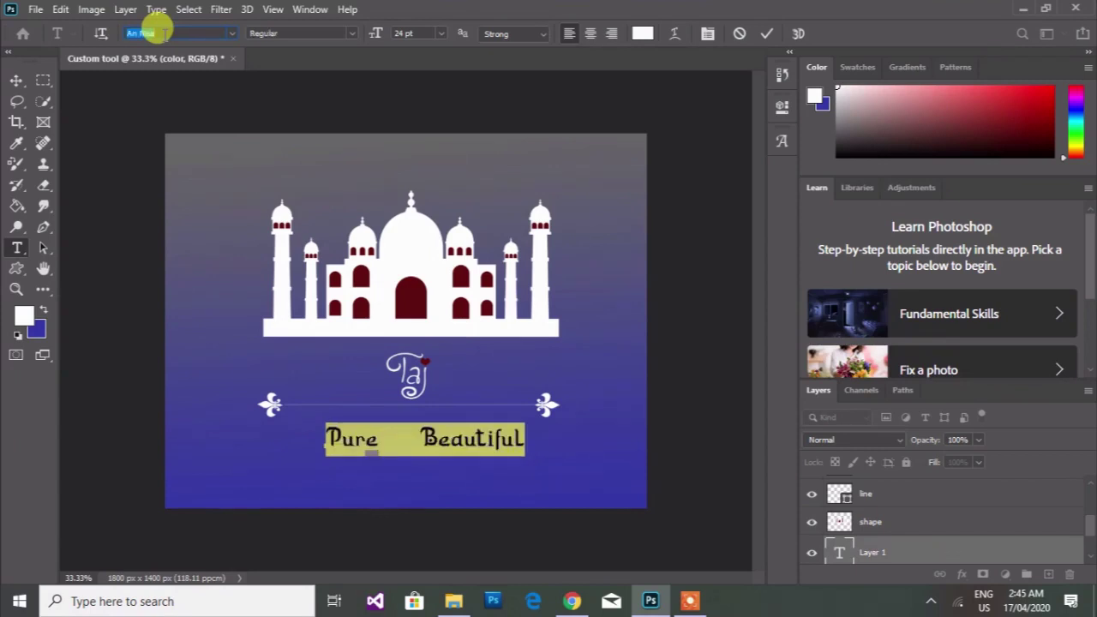
{"action": "left_click", "coordinate": [17, 80]}
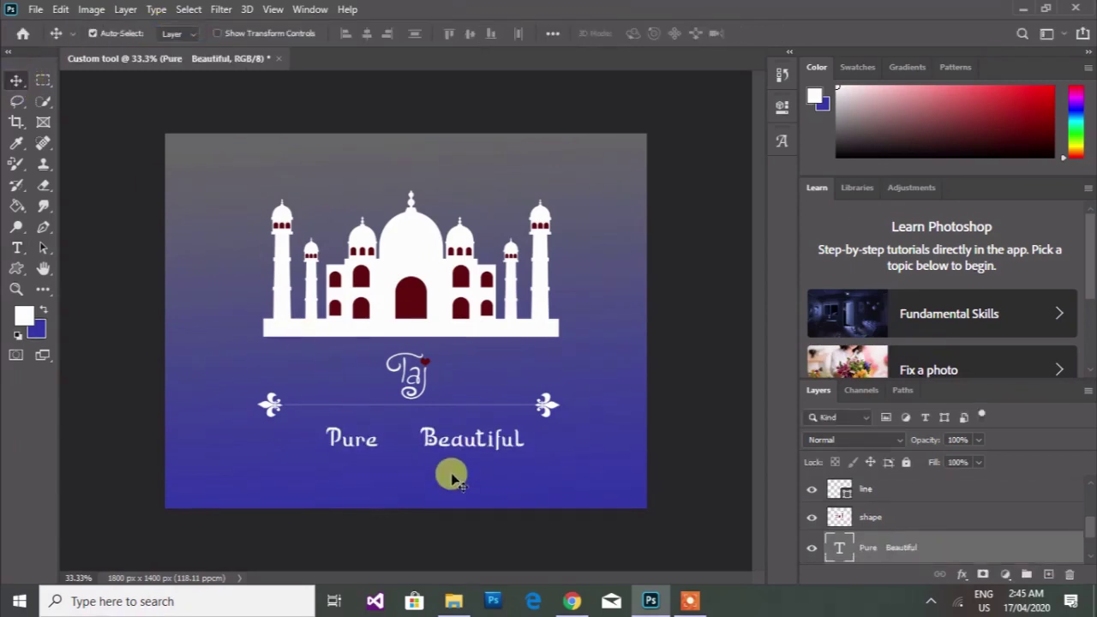
Step: Nudge the tagline up to sit just beneath the fleur-de-lis line
{"action": "left_click_drag", "start_coordinate": [435, 440], "coordinate": [436, 431]}
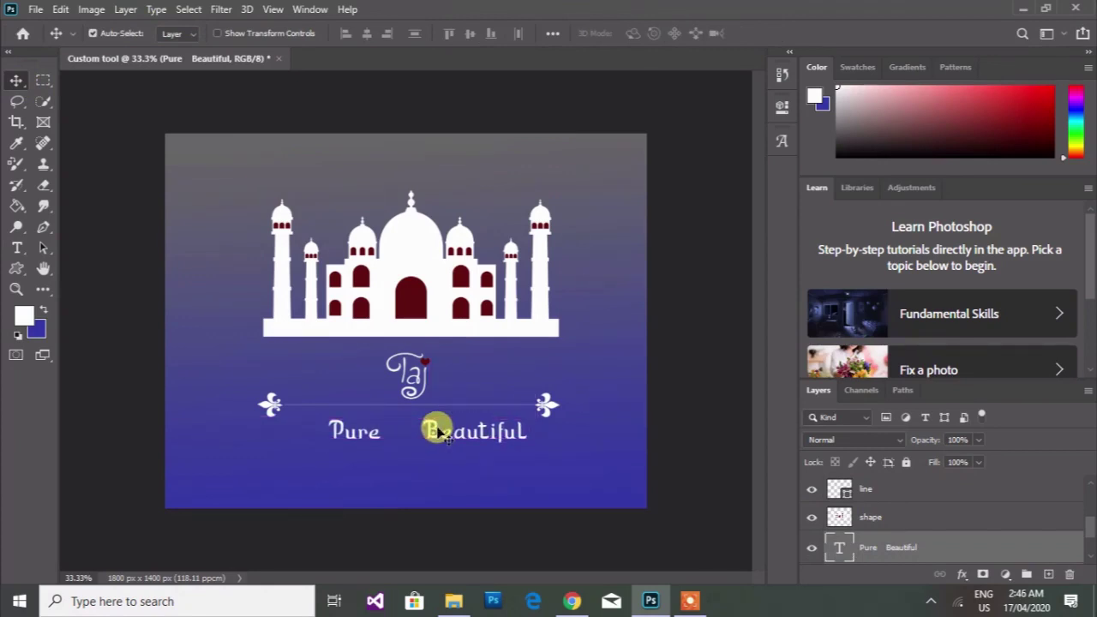
{"action": "key", "text": "Up"}
{"action": "key", "text": "Up"}
{"action": "key", "text": "Up"}
{"action": "key", "text": "Up"}
{"action": "key", "text": "Up"}
{"action": "key", "text": "Up"}
{"action": "key", "text": "Up"}
{"action": "key", "text": "Up"}
{"action": "key", "text": "Up"}
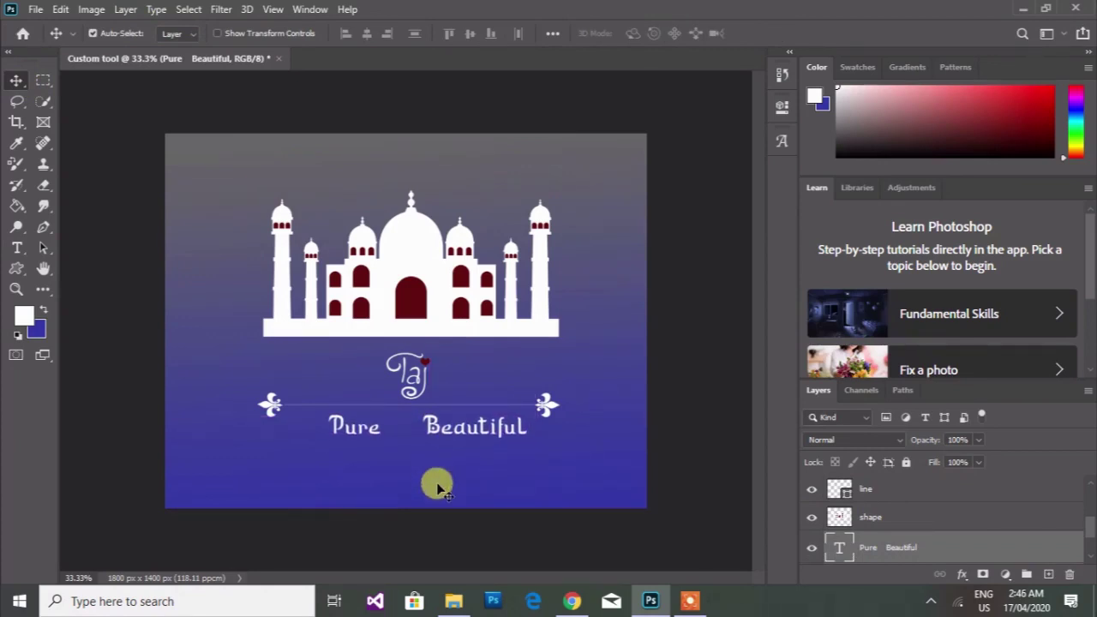
{"action": "key", "text": "Right"}
{"action": "key", "text": "Right"}
{"action": "key", "text": "Right"}
{"action": "key", "text": "Right"}
{"action": "key", "text": "Right"}
{"action": "key", "text": "Up"}
{"action": "key", "text": "Up"}
{"action": "key", "text": "Up"}
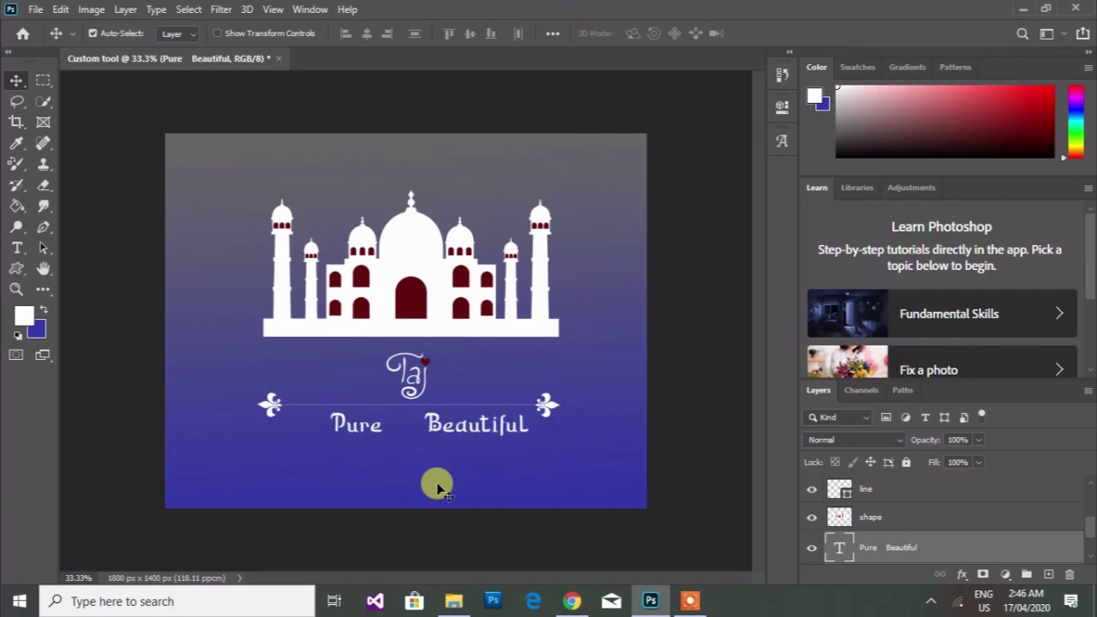
{"action": "key", "text": "Left"}
{"action": "key", "text": "Left"}
{"action": "key", "text": "Left"}
{"action": "key", "text": "Left"}
{"action": "key", "text": "Left"}
{"action": "key", "text": "Left"}
{"action": "key", "text": "Left"}
{"action": "key", "text": "Left"}
{"action": "key", "text": "Left"}
{"action": "key", "text": "Left"}
{"action": "key", "text": "Left"}
{"action": "key", "text": "Left"}
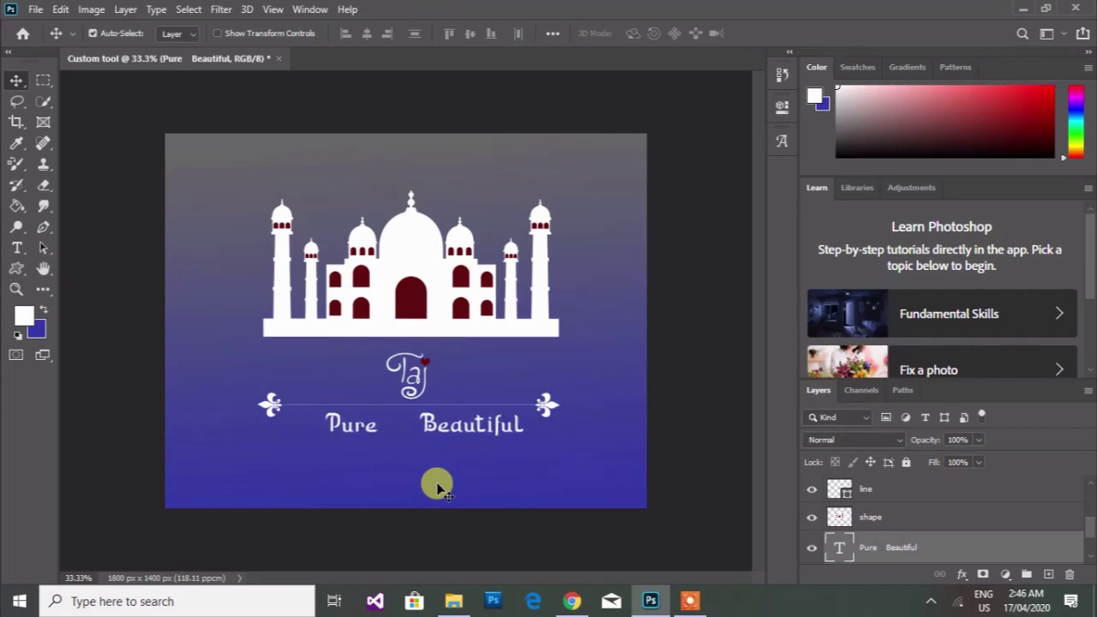
{"action": "key", "text": "Right"}
{"action": "key", "text": "Right"}
{"action": "key", "text": "Right"}
{"action": "key", "text": "Right"}
{"action": "key", "text": "Right"}
{"action": "key", "text": "Right"}
{"action": "key", "text": "Right"}
{"action": "key", "text": "Right"}
{"action": "key", "text": "Right"}
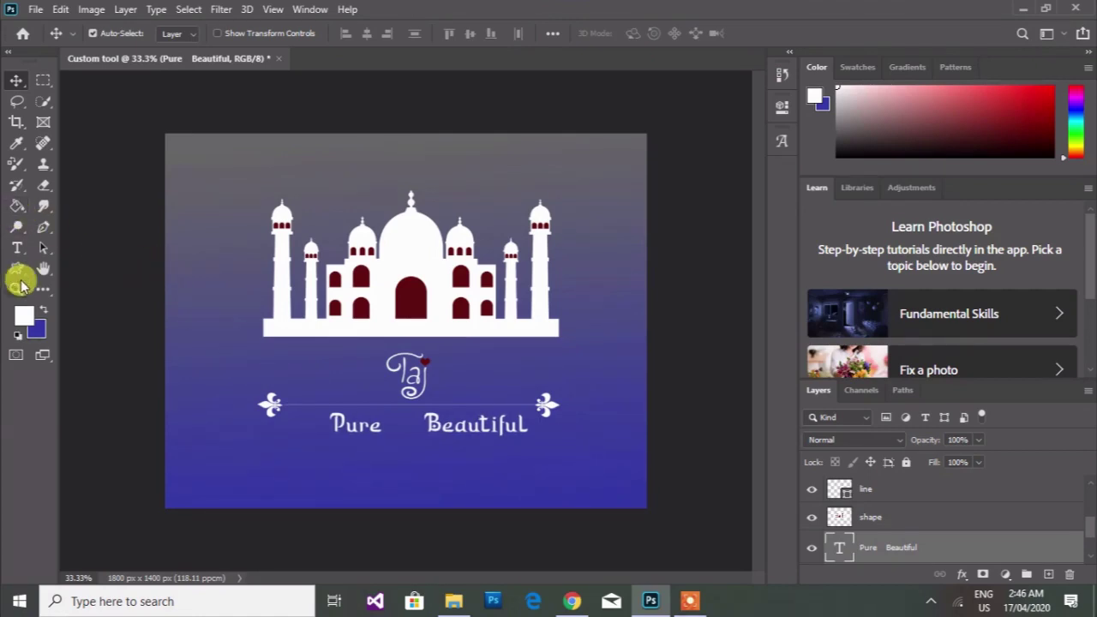
Step: Try the Gilberta font on the tagline, then undo back to An Nisa
{"action": "left_click", "coordinate": [17, 249]}
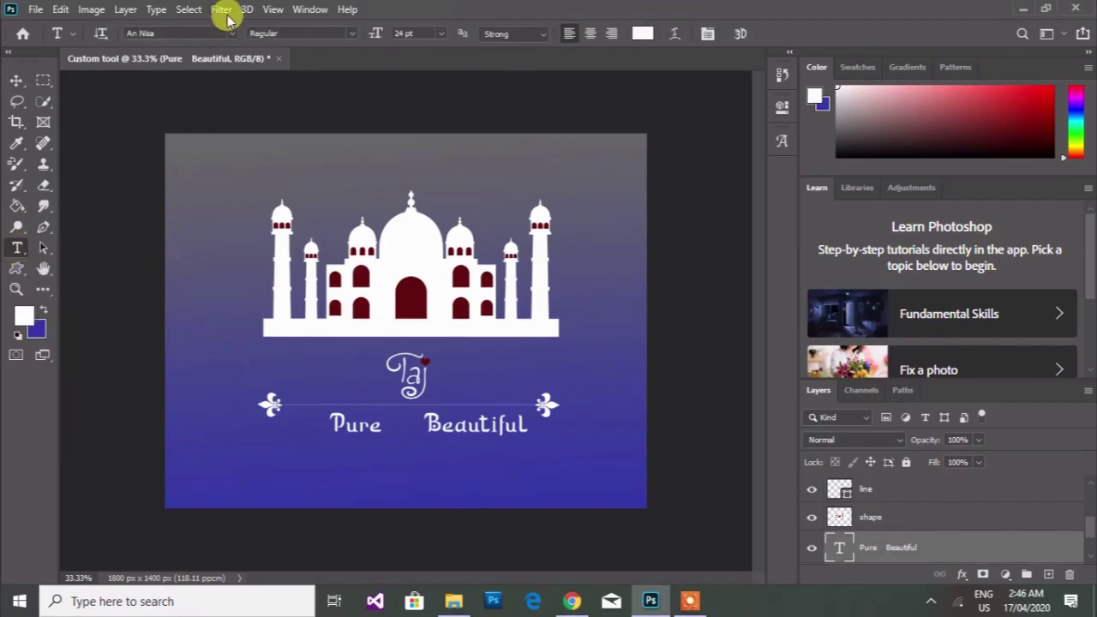
{"action": "left_click", "coordinate": [232, 35]}
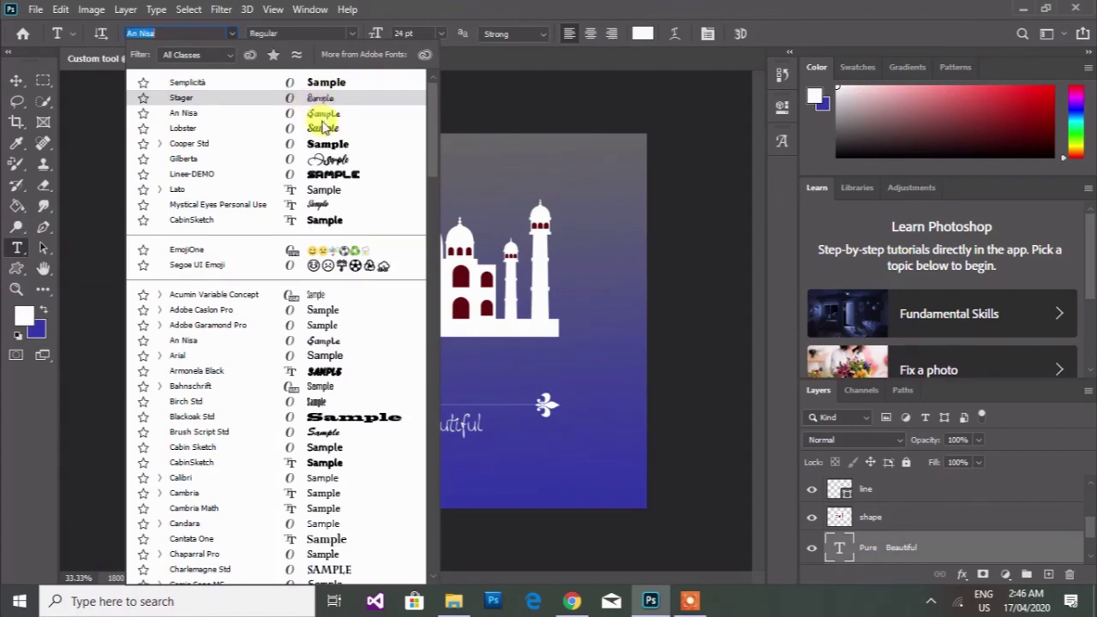
{"action": "left_click", "coordinate": [330, 161]}
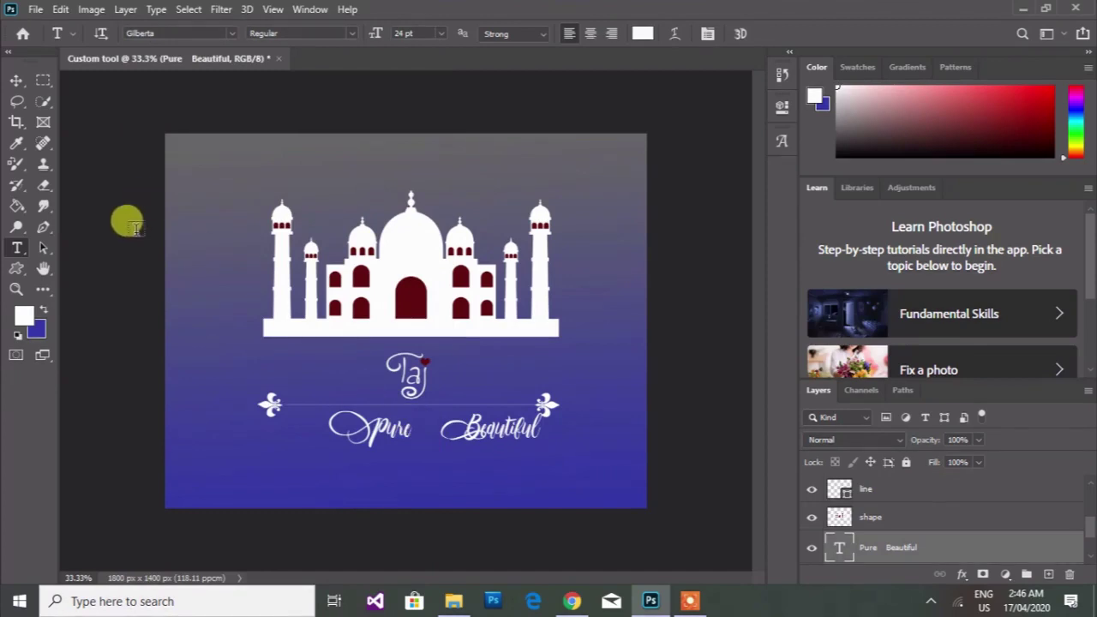
{"action": "key", "text": "ctrl+z"}
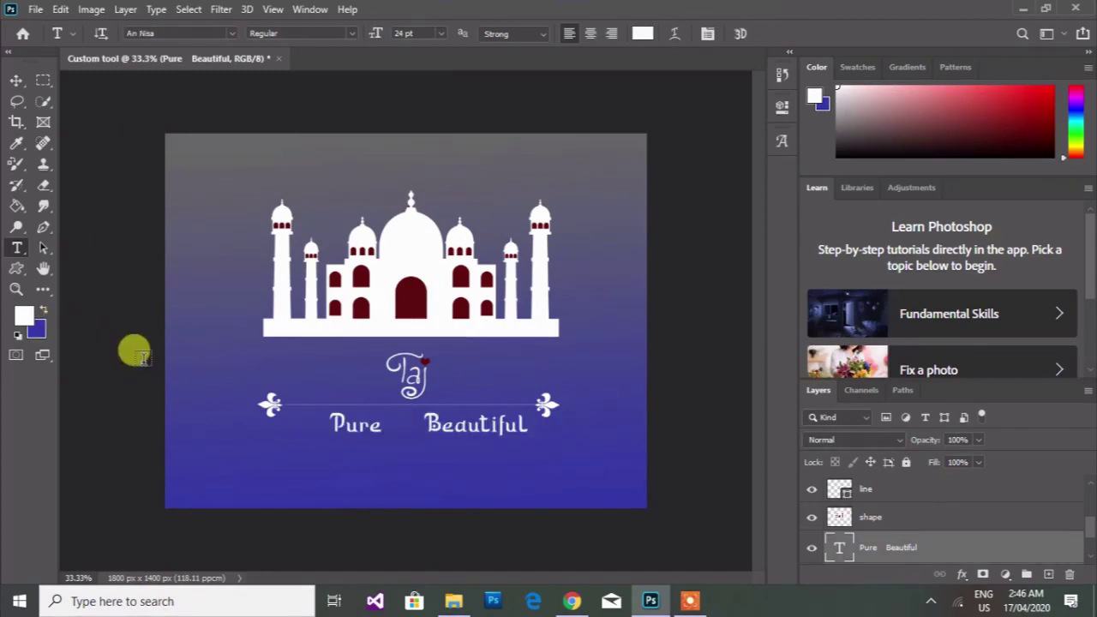
Step: Create a new empty layer named '&'
{"action": "left_click", "coordinate": [16, 79]}
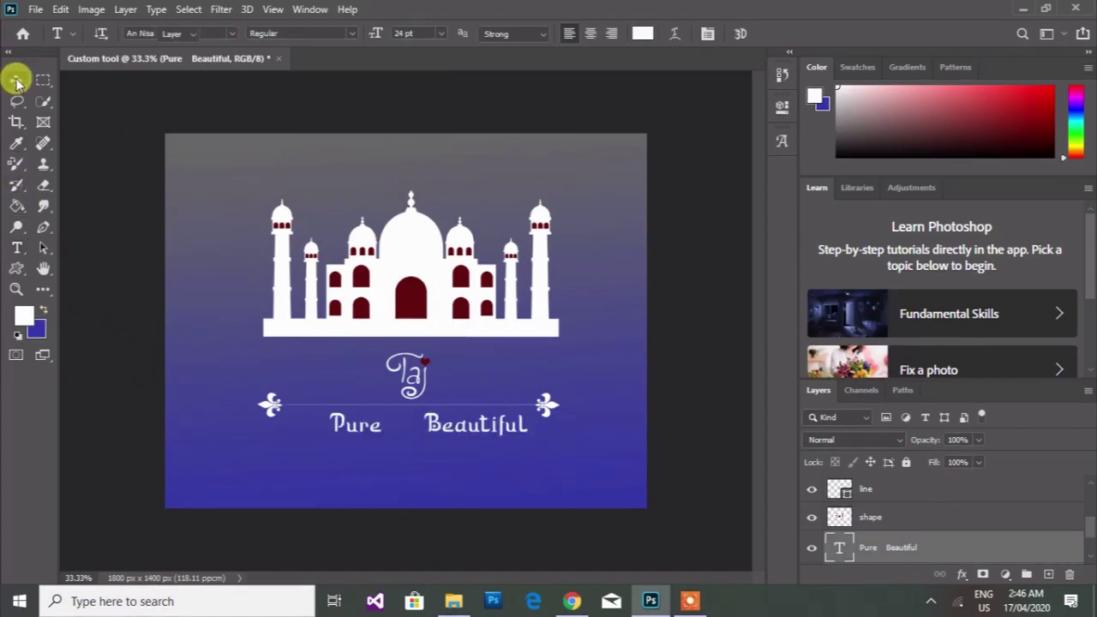
{"action": "left_click", "coordinate": [125, 10]}
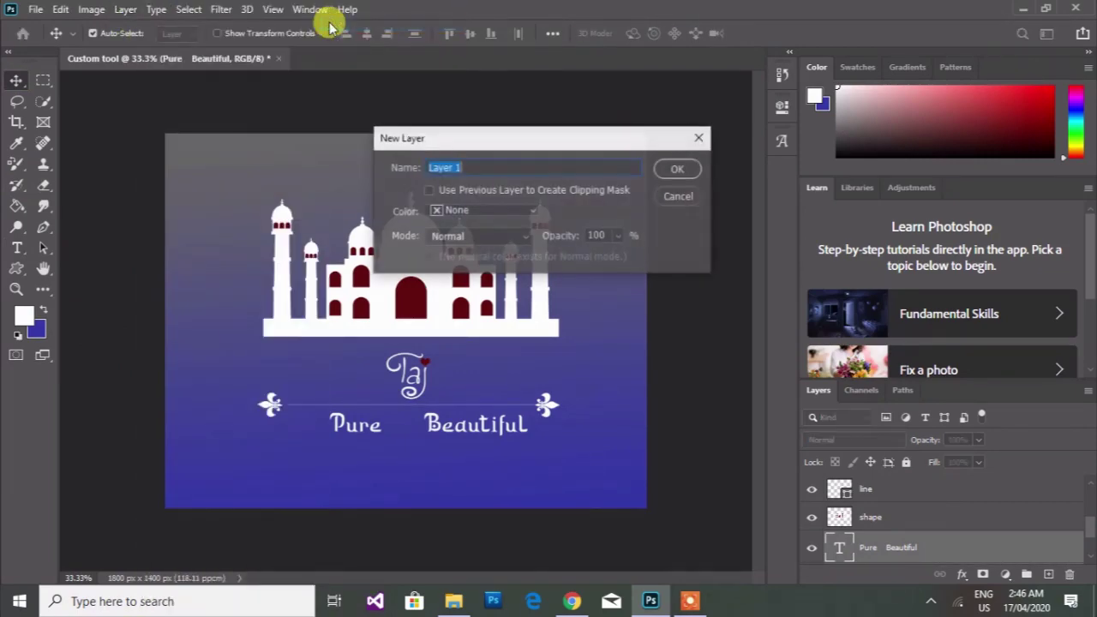
{"action": "type", "text": "&"}
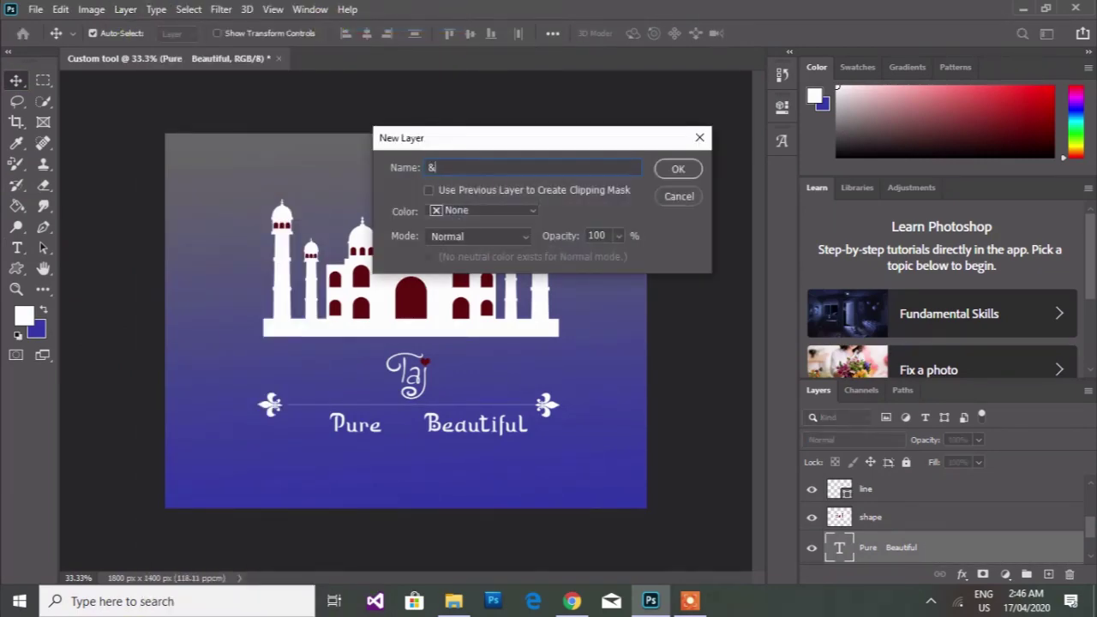
{"action": "key", "text": "Return"}
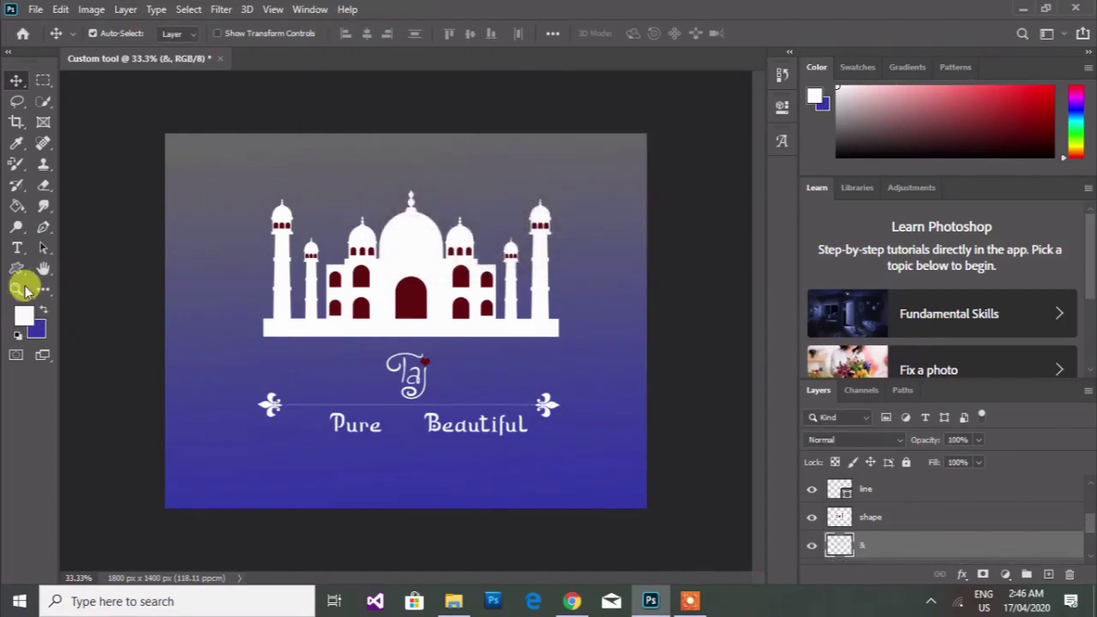
Step: Widen the gap between 'Pure' and 'Beautiful' in the tagline, then select the & layer
{"action": "left_click", "coordinate": [16, 248]}
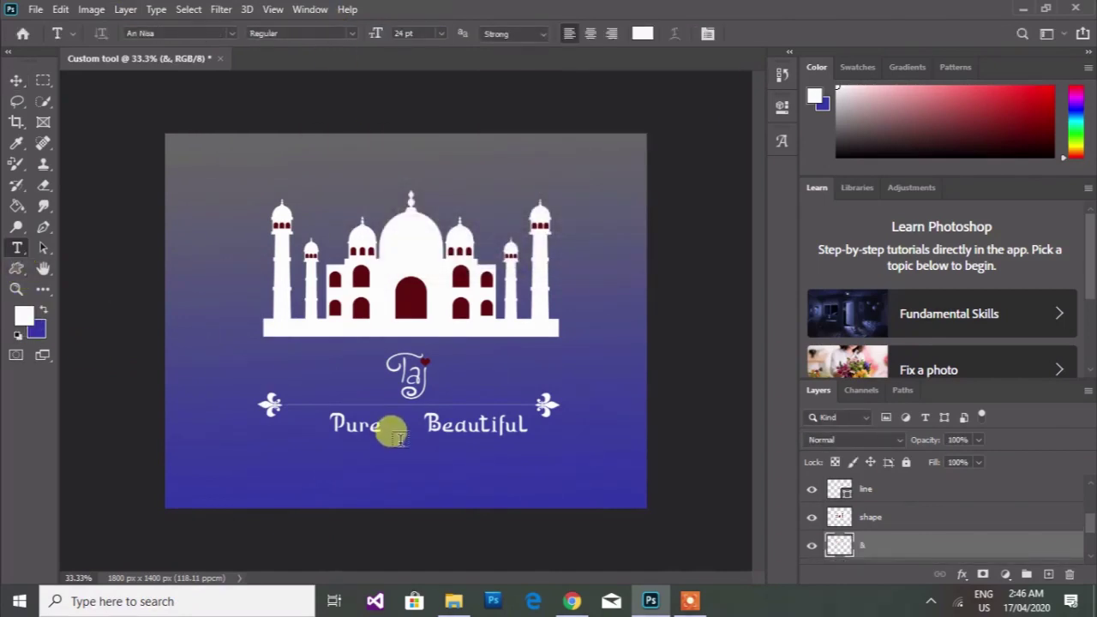
{"action": "left_click", "coordinate": [397, 427]}
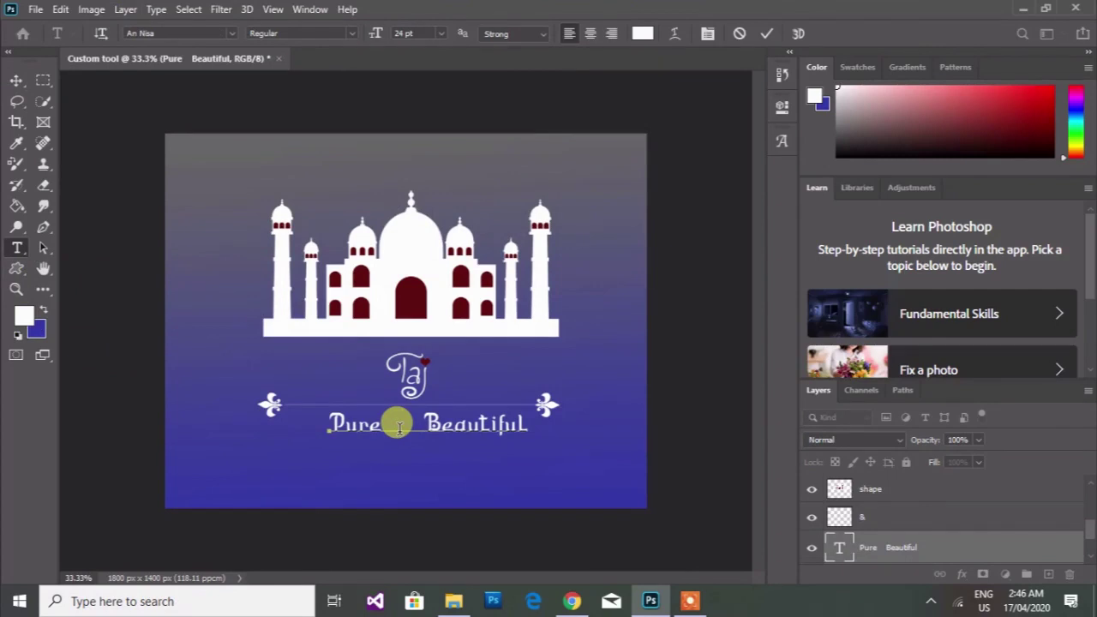
{"action": "key", "text": "ctrl"}
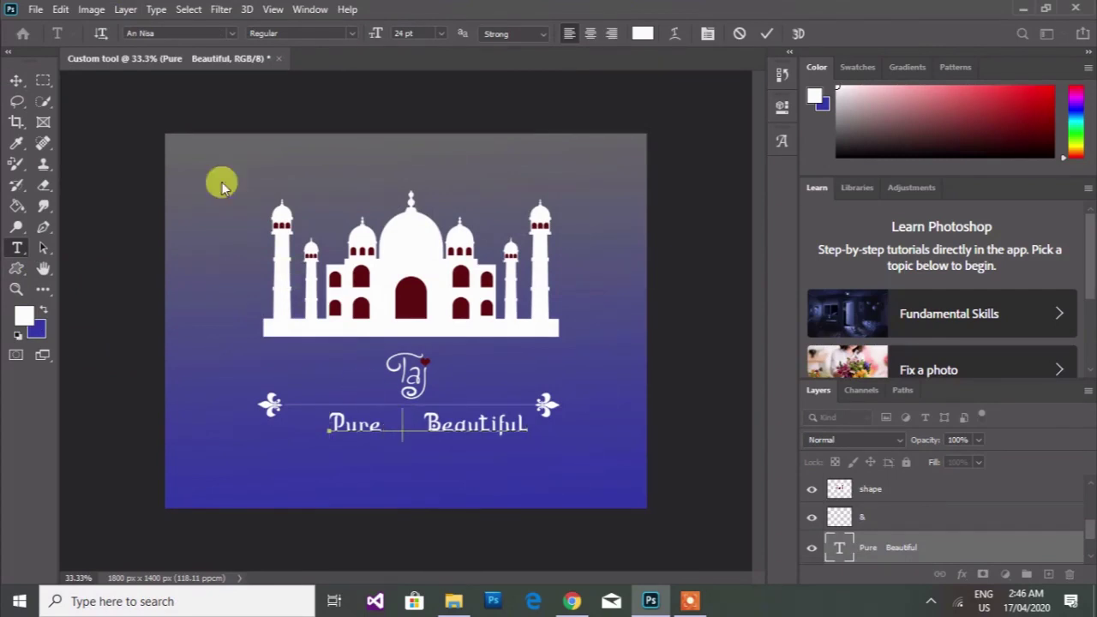
{"action": "left_click", "coordinate": [16, 82]}
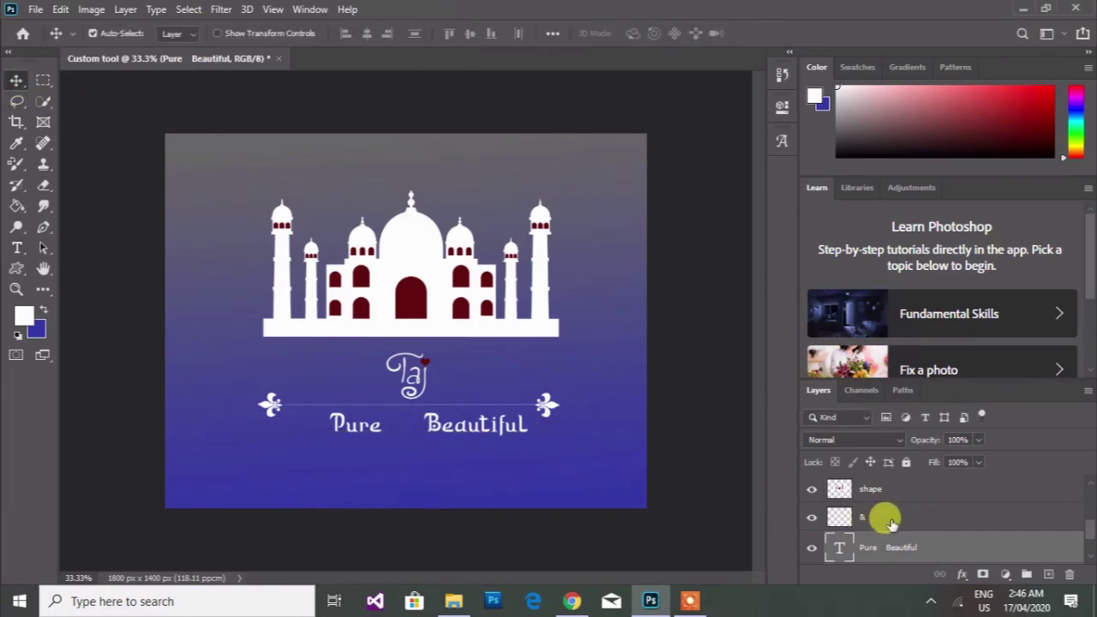
{"action": "left_click", "coordinate": [891, 518]}
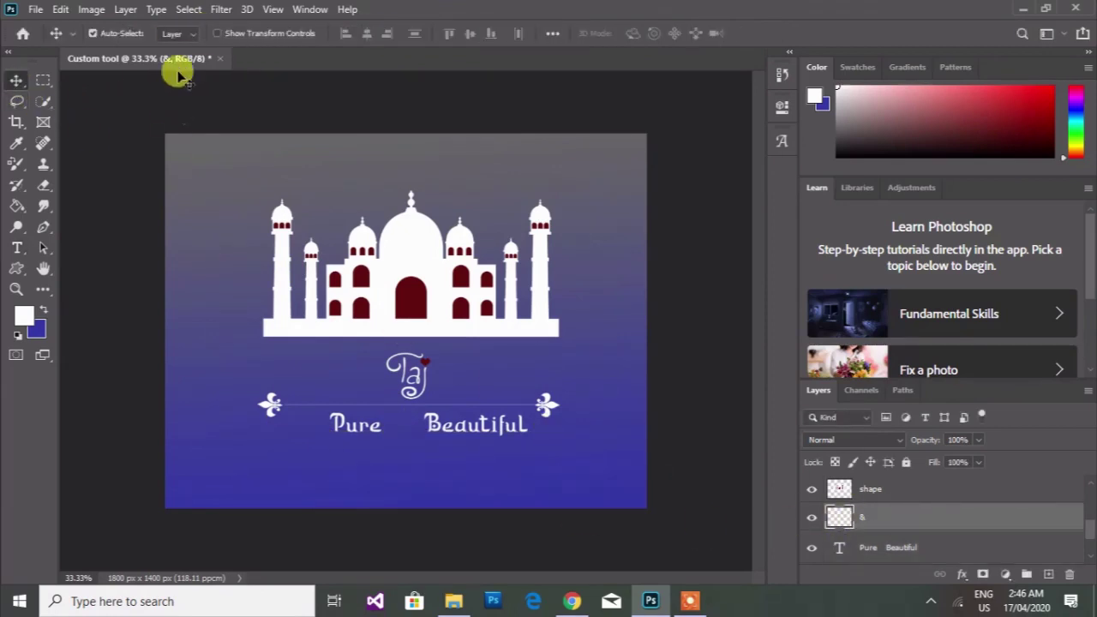
{"action": "left_click", "coordinate": [17, 249]}
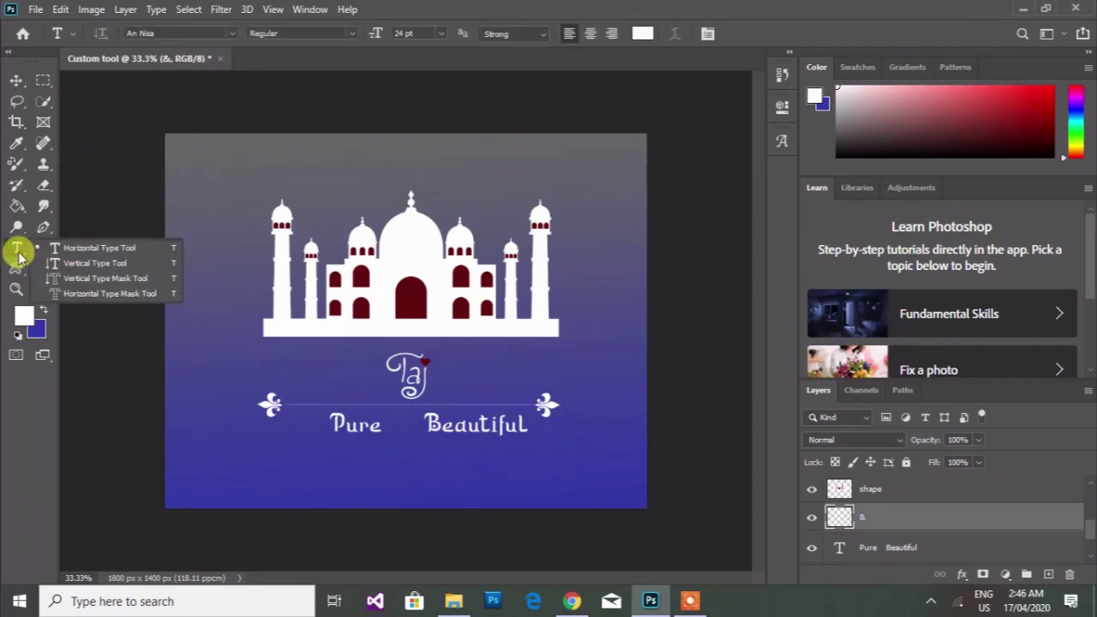
Step: Set Gilberta Regular at 24 pt for type and select the & layer for new text
{"action": "left_click", "coordinate": [231, 32]}
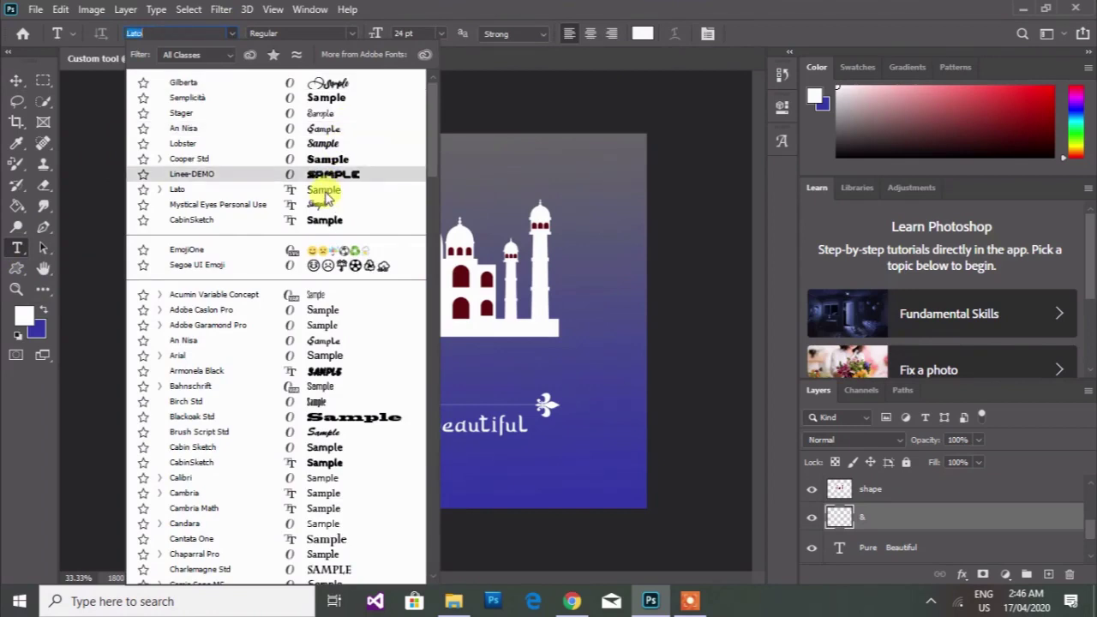
{"action": "left_click", "coordinate": [329, 89]}
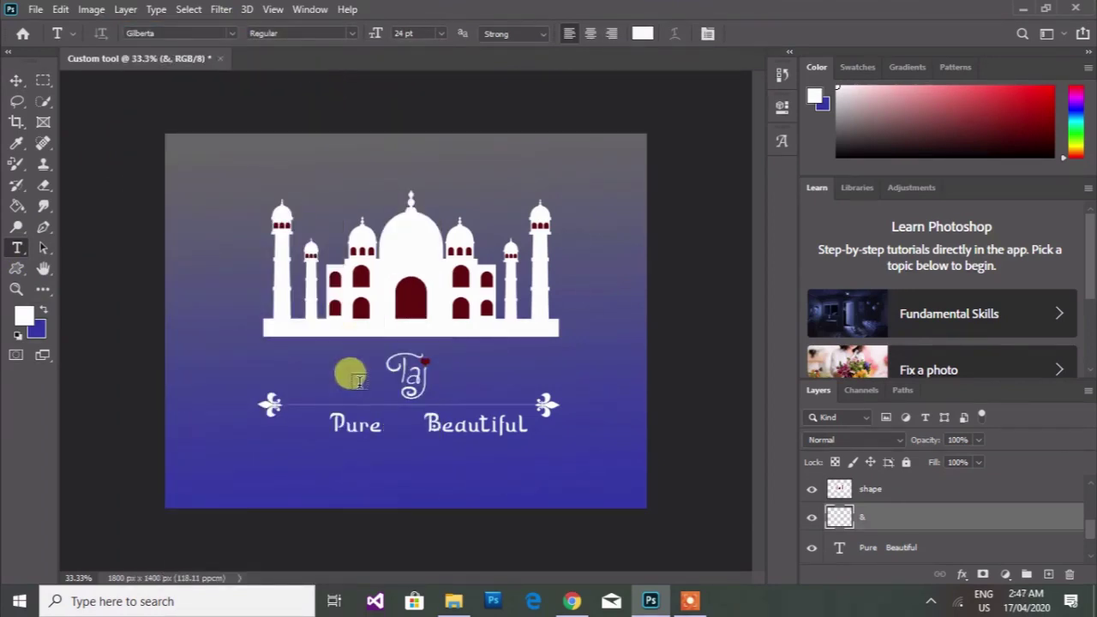
{"action": "left_click", "coordinate": [211, 482]}
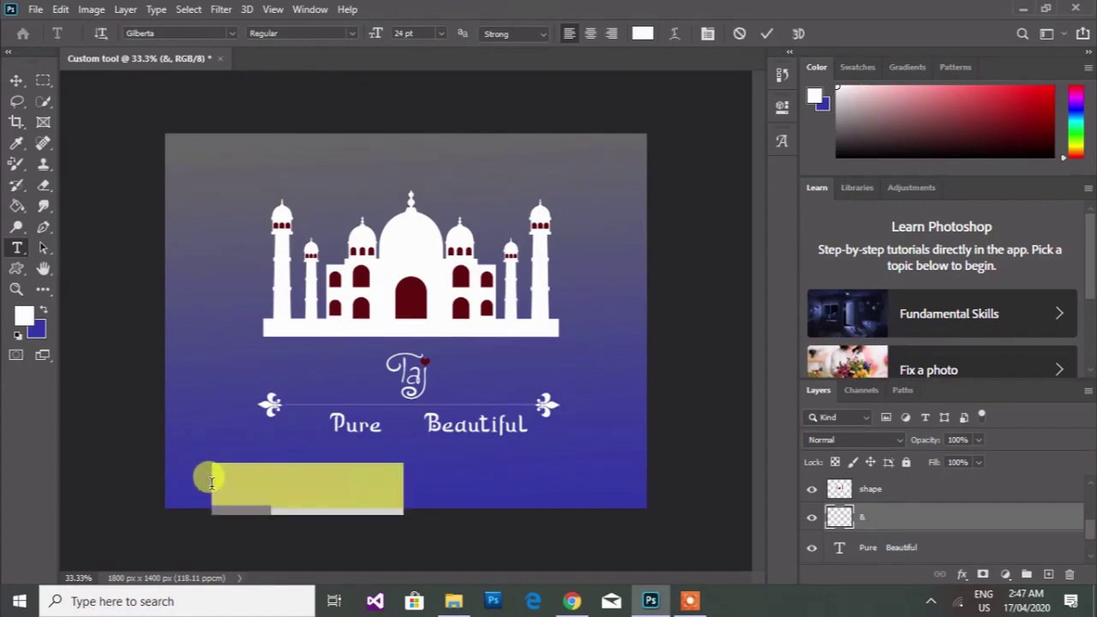
{"action": "key", "text": "BackSpace"}
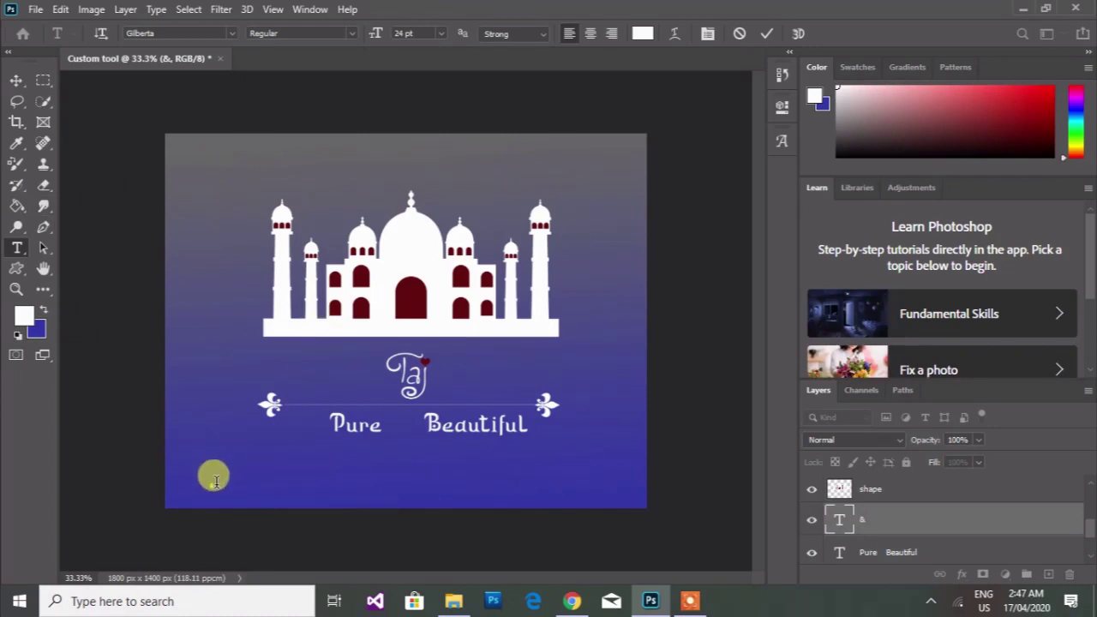
{"action": "left_click", "coordinate": [206, 488]}
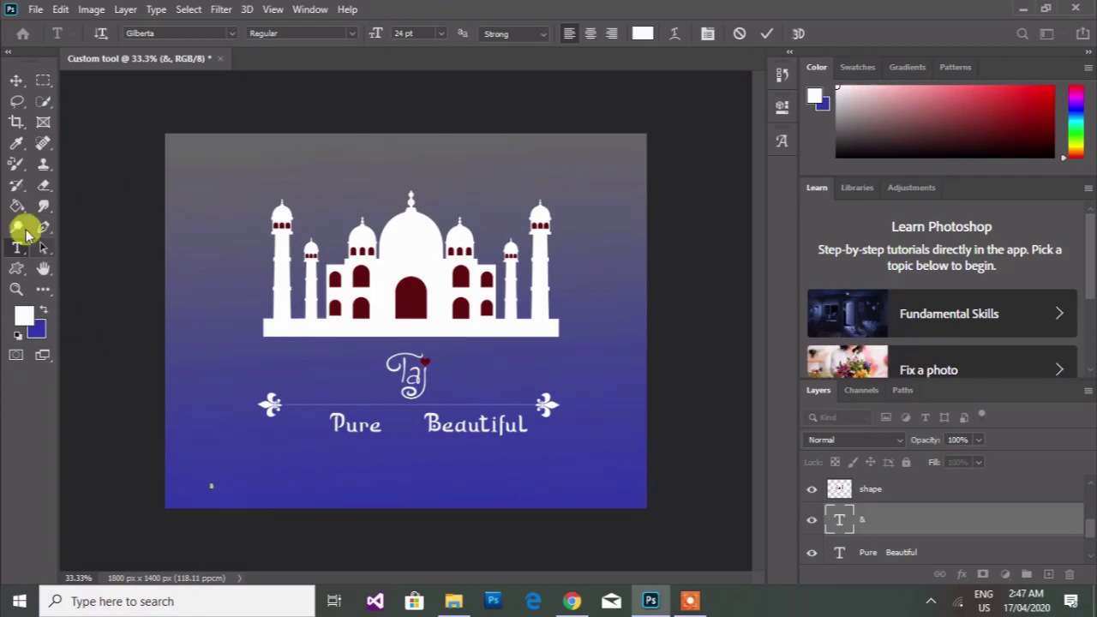
{"action": "left_click", "coordinate": [16, 81]}
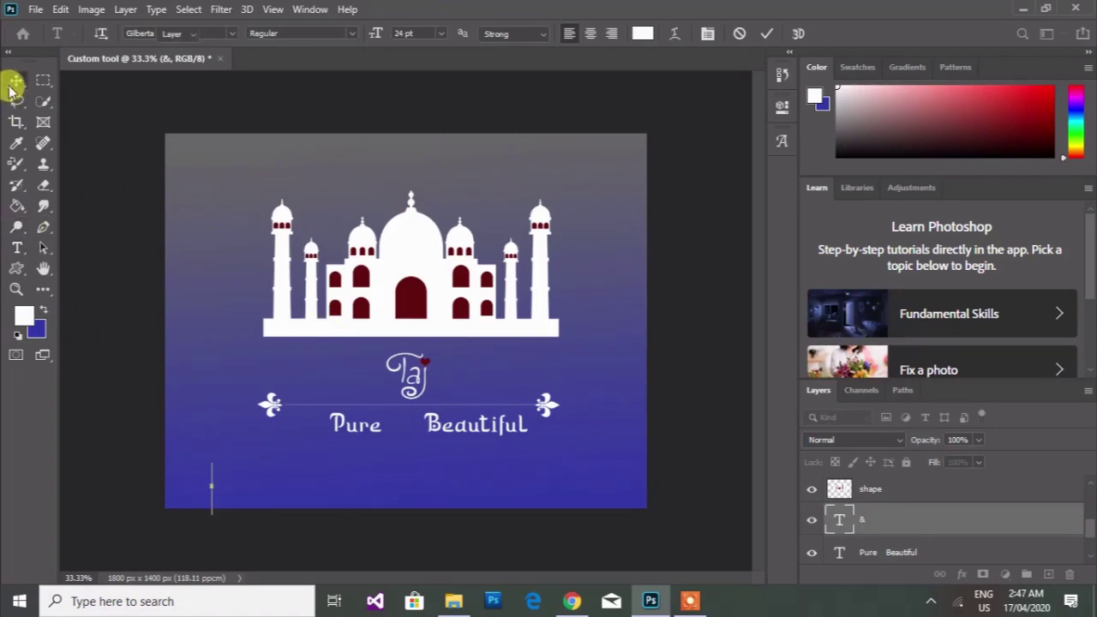
{"action": "left_click", "coordinate": [221, 470]}
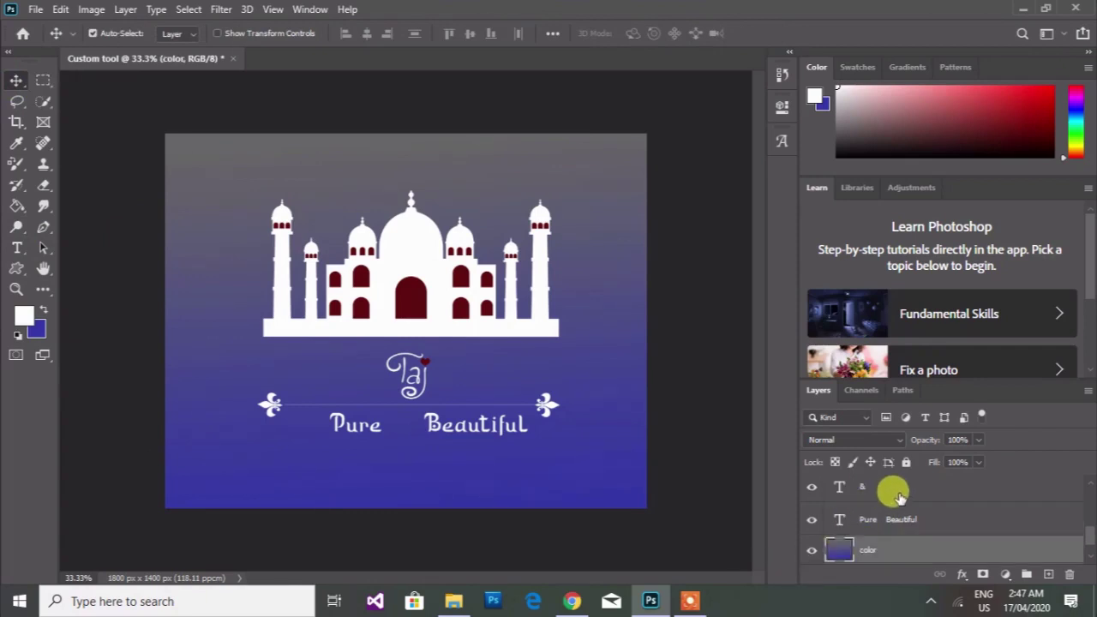
{"action": "left_click", "coordinate": [888, 490]}
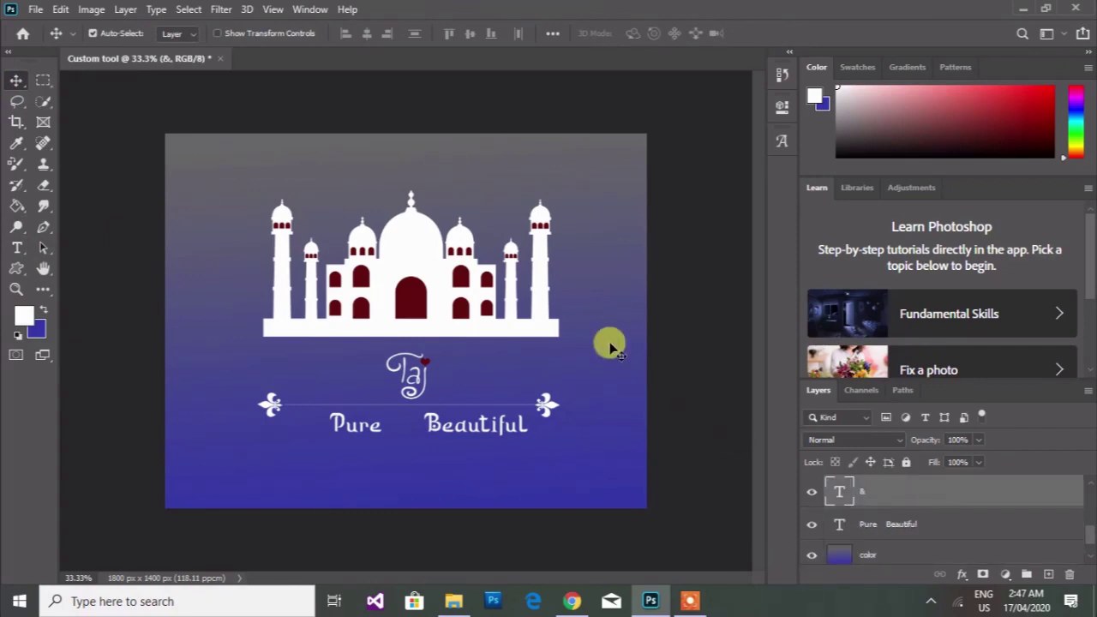
{"action": "left_click", "coordinate": [16, 247]}
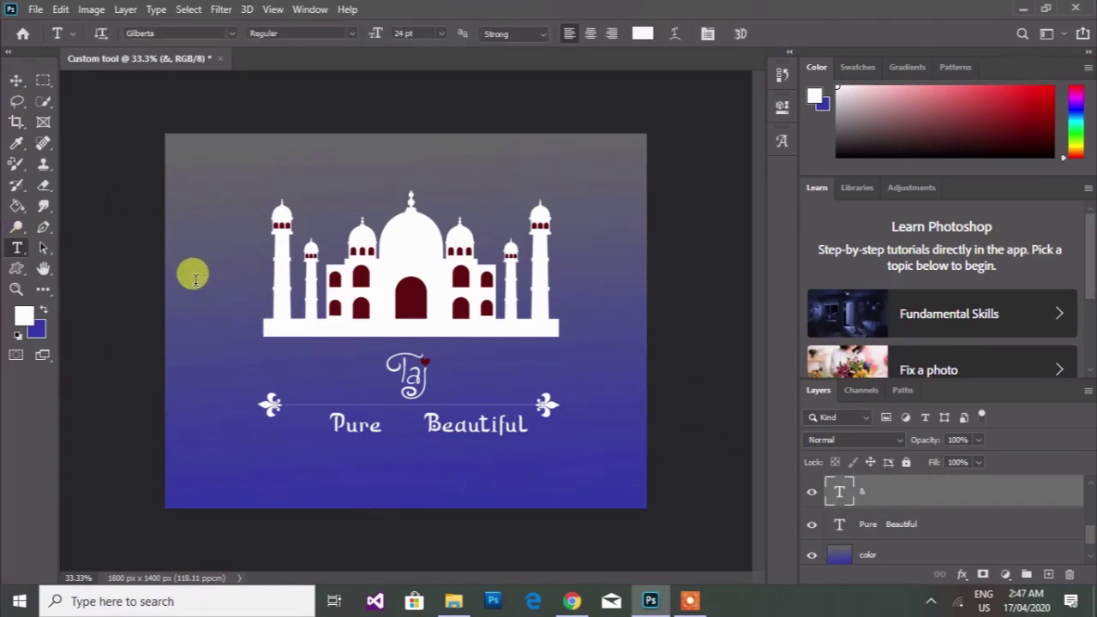
Step: Type a white '&' as new text on the canvas
{"action": "left_click", "coordinate": [195, 279]}
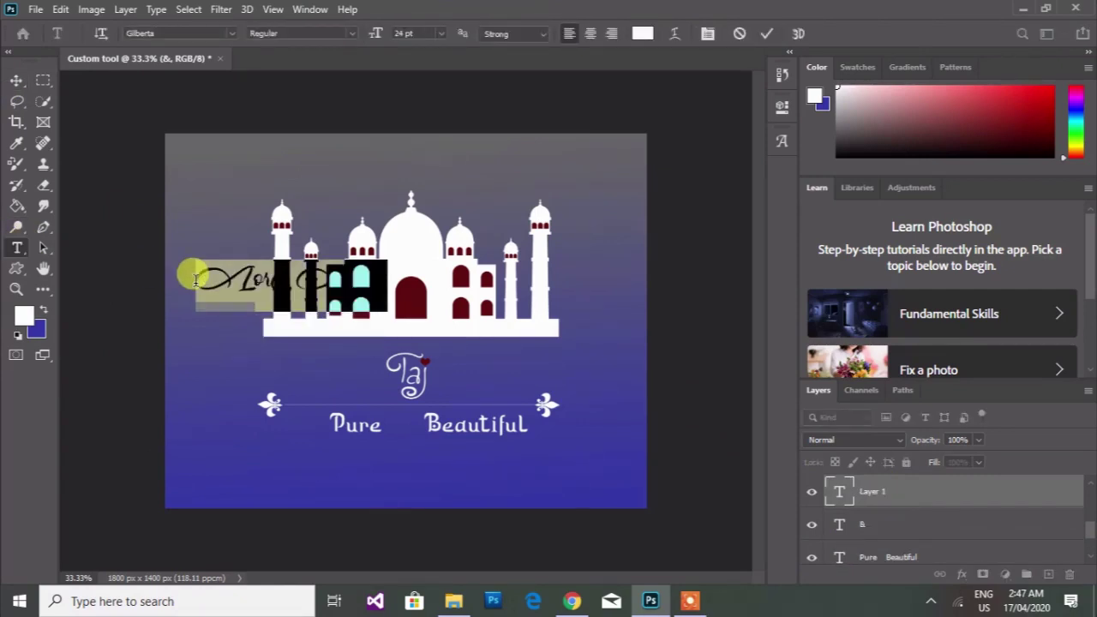
{"action": "key", "text": "BackSpace"}
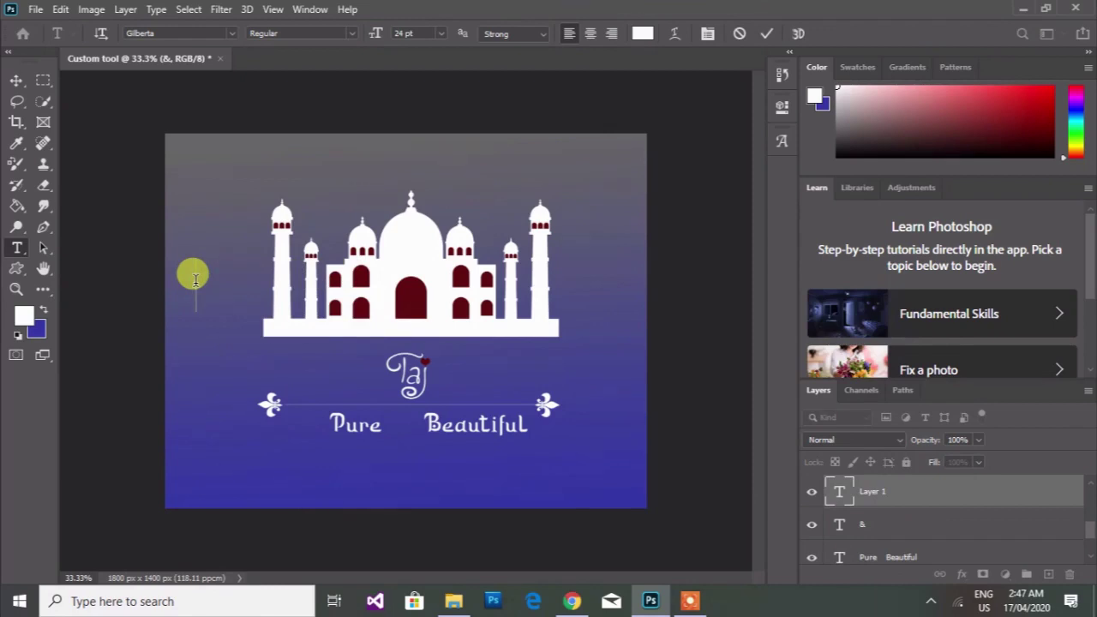
{"action": "type", "text": "&"}
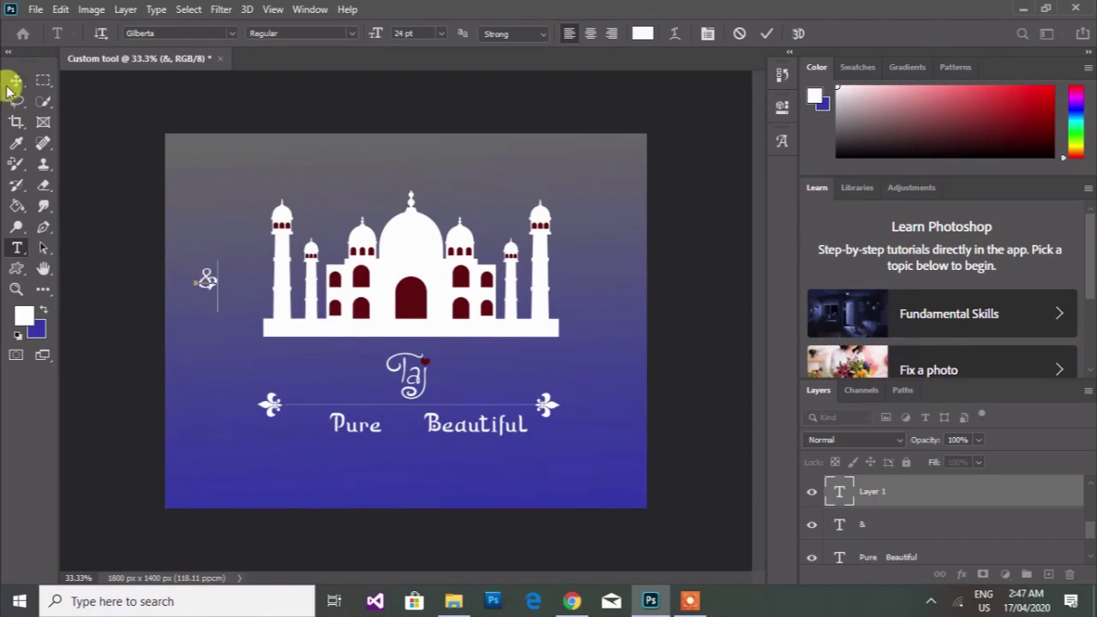
{"action": "left_click", "coordinate": [15, 81]}
Step: Move the & into the gap so the tagline reads 'Pure & Beautiful'
{"action": "mouse_move", "coordinate": [209, 269]}
{"action": "left_mouse_down"}
{"action": "mouse_move", "coordinate": [211, 287]}
{"action": "mouse_move", "coordinate": [359, 395]}
{"action": "left_mouse_up"}
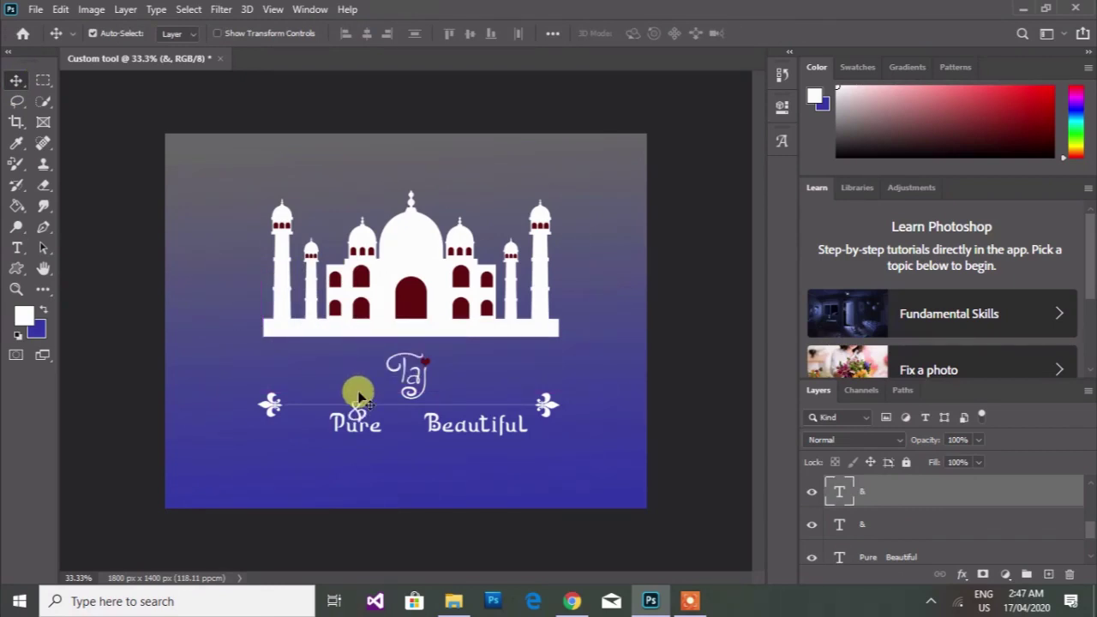
{"action": "left_click_drag", "start_coordinate": [360, 396], "coordinate": [352, 390]}
{"action": "key", "text": "shift+Right"}
{"action": "key", "text": "shift+Right"}
{"action": "key", "text": "shift+Right"}
{"action": "key", "text": "shift+Right"}
{"action": "key", "text": "shift+Right"}
{"action": "key", "text": "shift+Right"}
{"action": "key", "text": "shift+Right"}
{"action": "key", "text": "shift+Right"}
{"action": "key", "text": "shift+Right"}
{"action": "key", "text": "shift+Right"}
{"action": "key", "text": "shift+Right"}
{"action": "key", "text": "Down"}
{"action": "key", "text": "Right"}
{"action": "key", "text": "Down"}
{"action": "key", "text": "Down"}
{"action": "key", "text": "Down"}
{"action": "key", "text": "Down"}
{"action": "key", "text": "Down"}
{"action": "key", "text": "Down"}
{"action": "key", "text": "Down"}
{"action": "key", "text": "Down"}
{"action": "key", "text": "Down"}
{"action": "key", "text": "Right"}
{"action": "key", "text": "Right"}
{"action": "key", "text": "Right"}
{"action": "key", "text": "Right"}
{"action": "key", "text": "Right"}
{"action": "key", "text": "Right"}
{"action": "key", "text": "Right"}
{"action": "key", "text": "Right"}
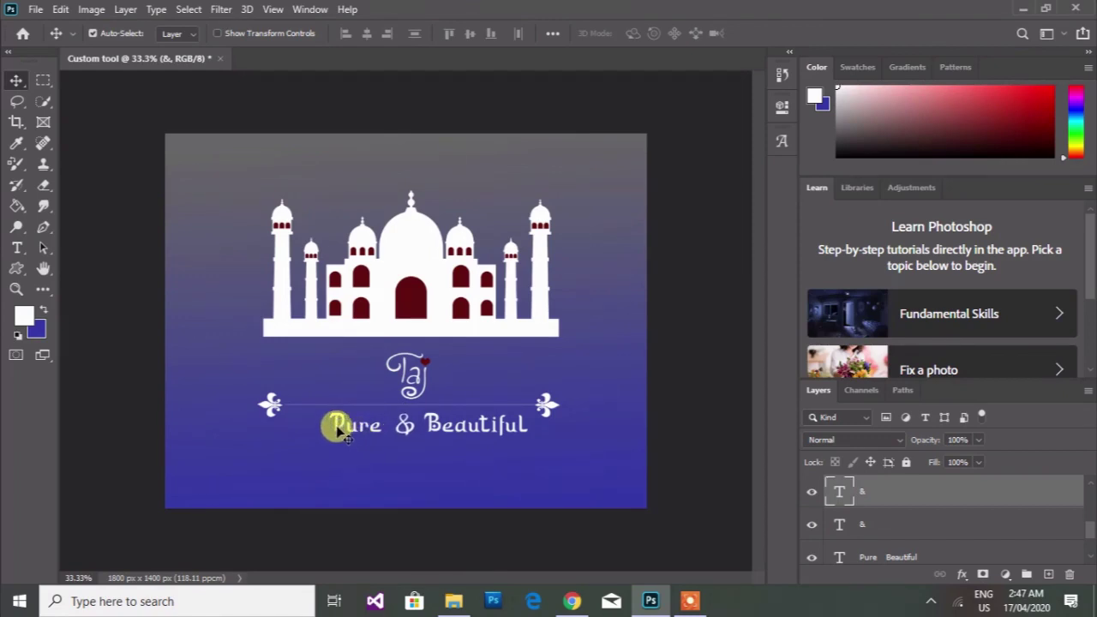
{"action": "left_click", "coordinate": [337, 428]}
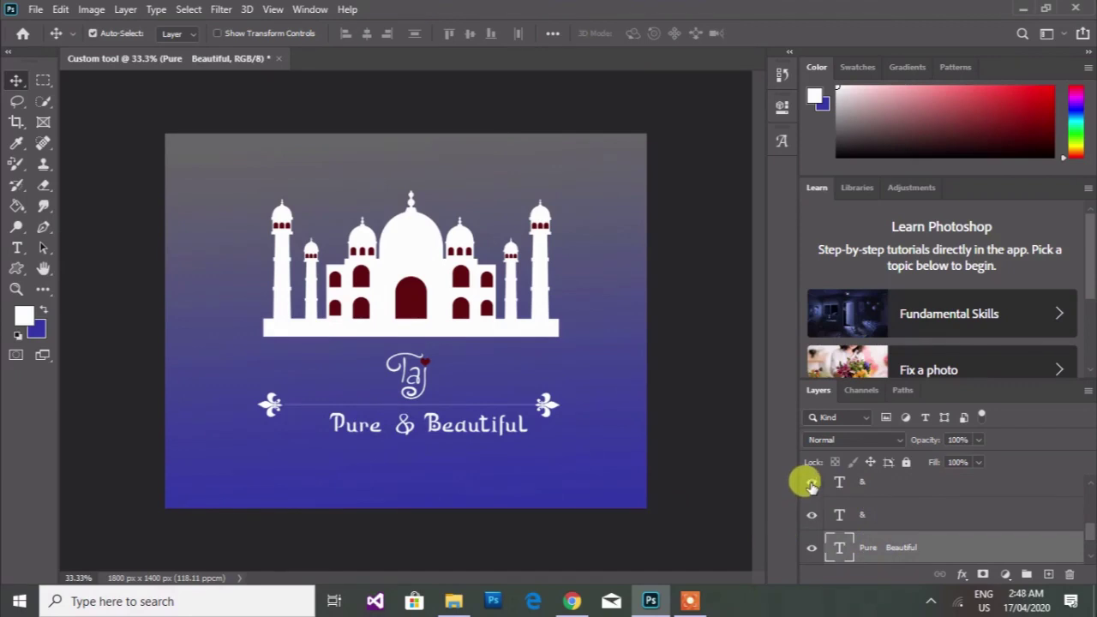
Step: Link the & and Pure Beautiful layers and shift the tagline two pixels left
{"action": "left_click", "coordinate": [810, 483]}
{"action": "left_click", "coordinate": [811, 483]}
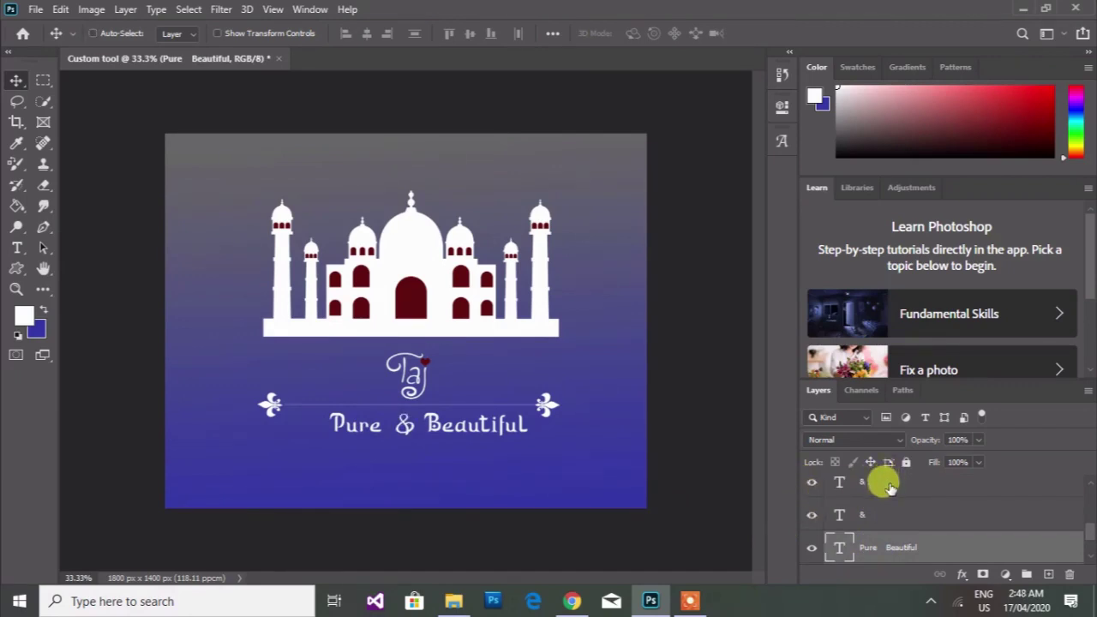
{"action": "left_click", "coordinate": [890, 487], "text": "ctrl"}
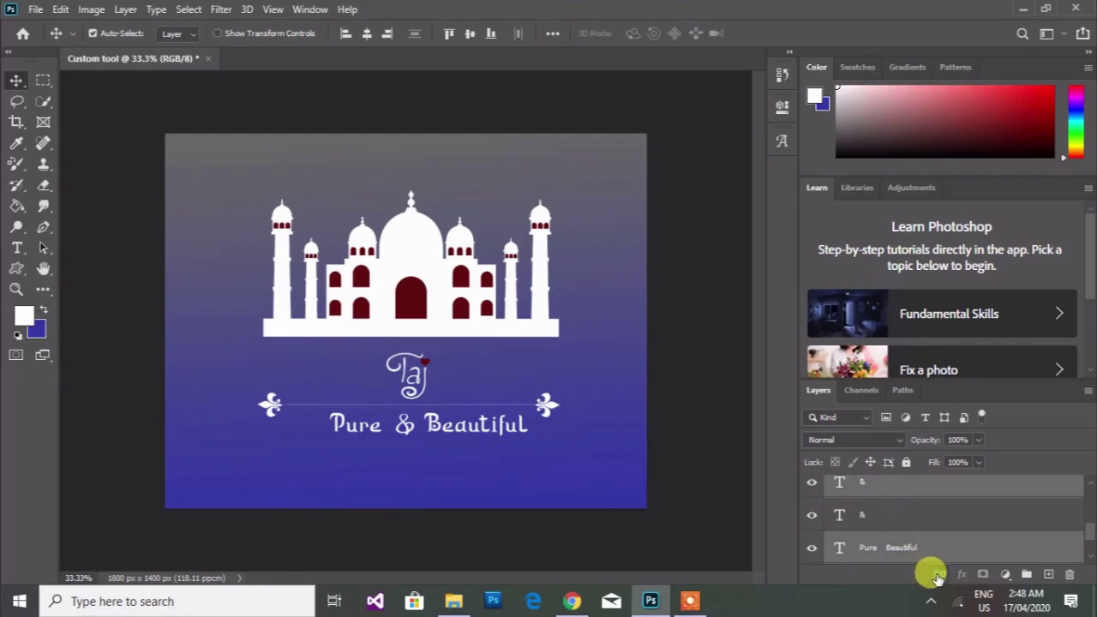
{"action": "left_click", "coordinate": [938, 574]}
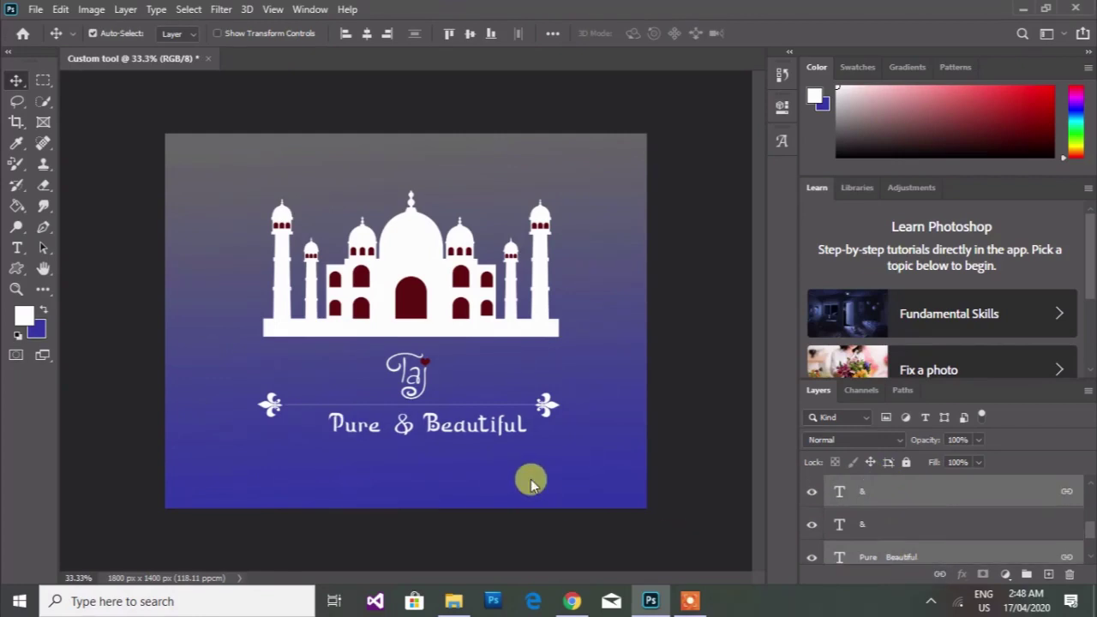
{"action": "key", "text": "Left"}
{"action": "key", "text": "Left"}
{"action": "key", "text": "Left"}
{"action": "key", "text": "Left"}
{"action": "key", "text": "Left"}
{"action": "key", "text": "Left"}
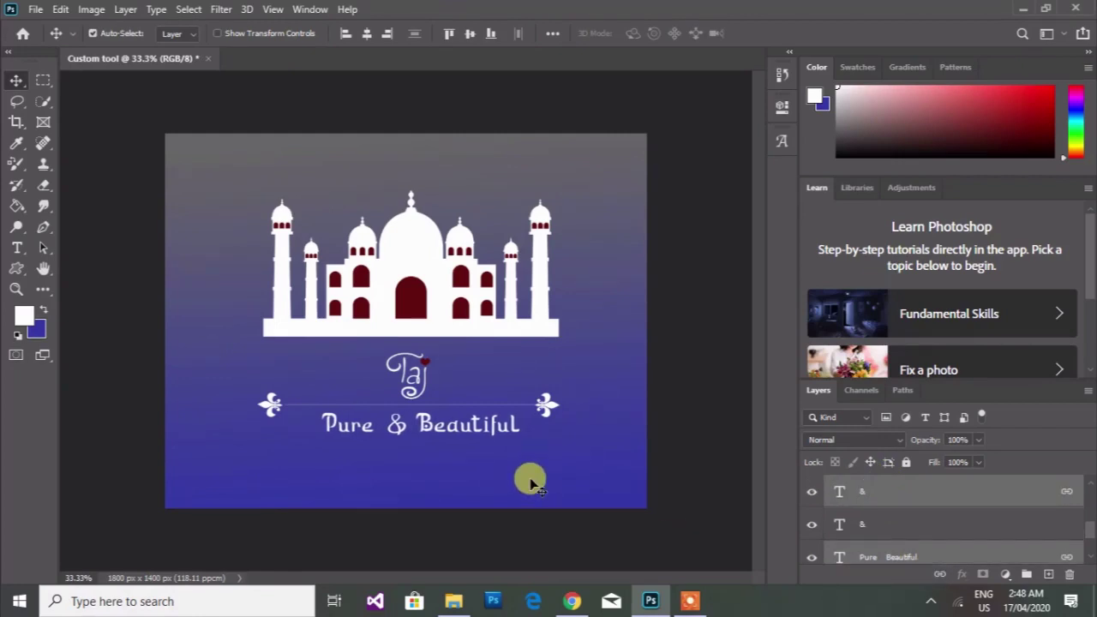
{"action": "key", "text": "Left"}
{"action": "key", "text": "Left"}
{"action": "key", "text": "Left"}
{"action": "key", "text": "Left"}
{"action": "key", "text": "Left"}
{"action": "key", "text": "Left"}
{"action": "key", "text": "Left"}
{"action": "key", "text": "Left"}
{"action": "key", "text": "Left"}
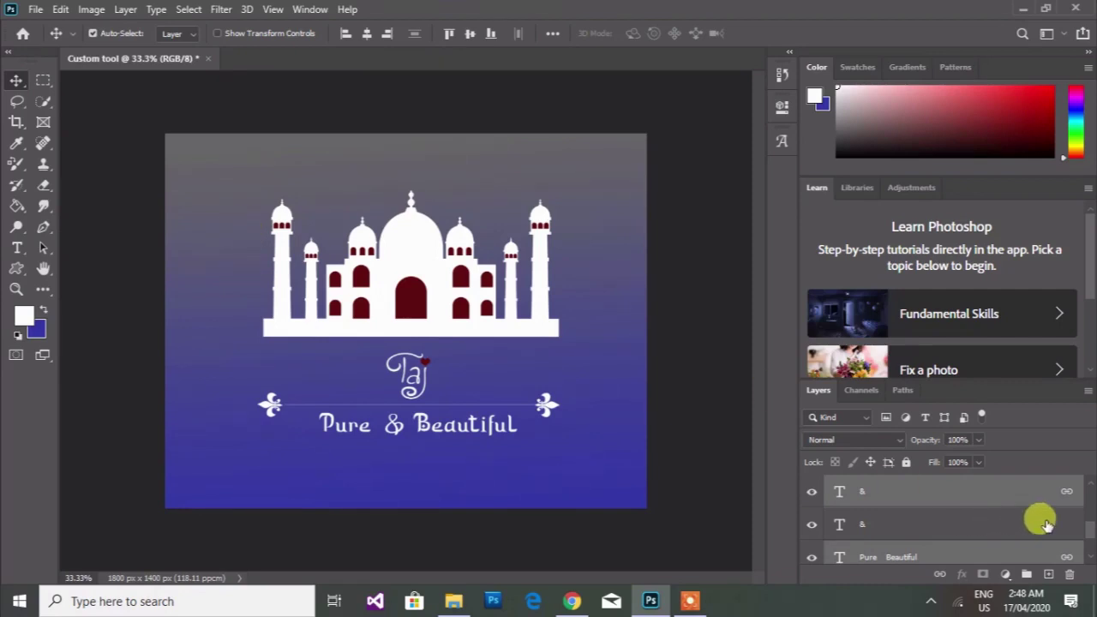
{"action": "left_click_drag", "start_coordinate": [1088, 527], "coordinate": [1088, 495]}
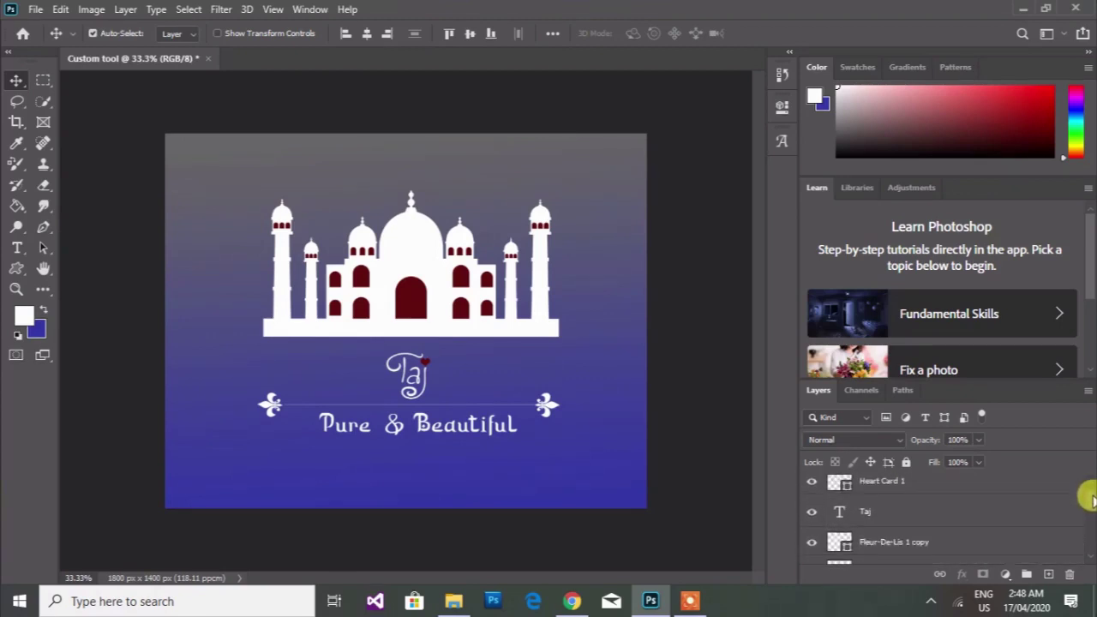
{"action": "left_click_drag", "start_coordinate": [1088, 497], "coordinate": [1085, 482]}
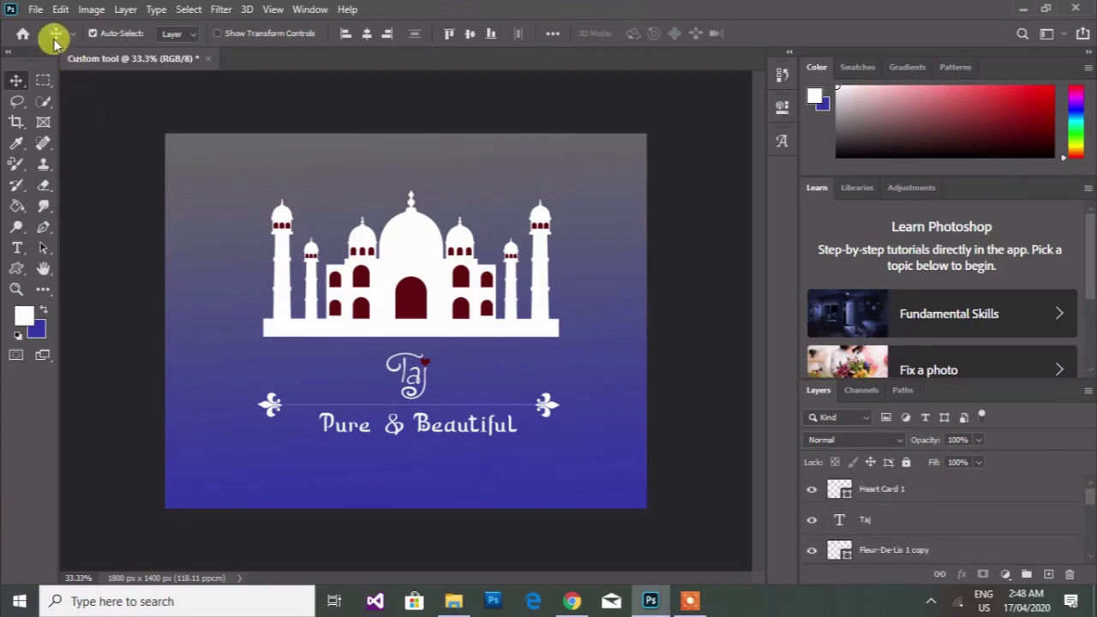
Step: Save the card as a JPEG named 'Taj' at quality 8 (High), baseline standard format
{"action": "left_click", "coordinate": [36, 11]}
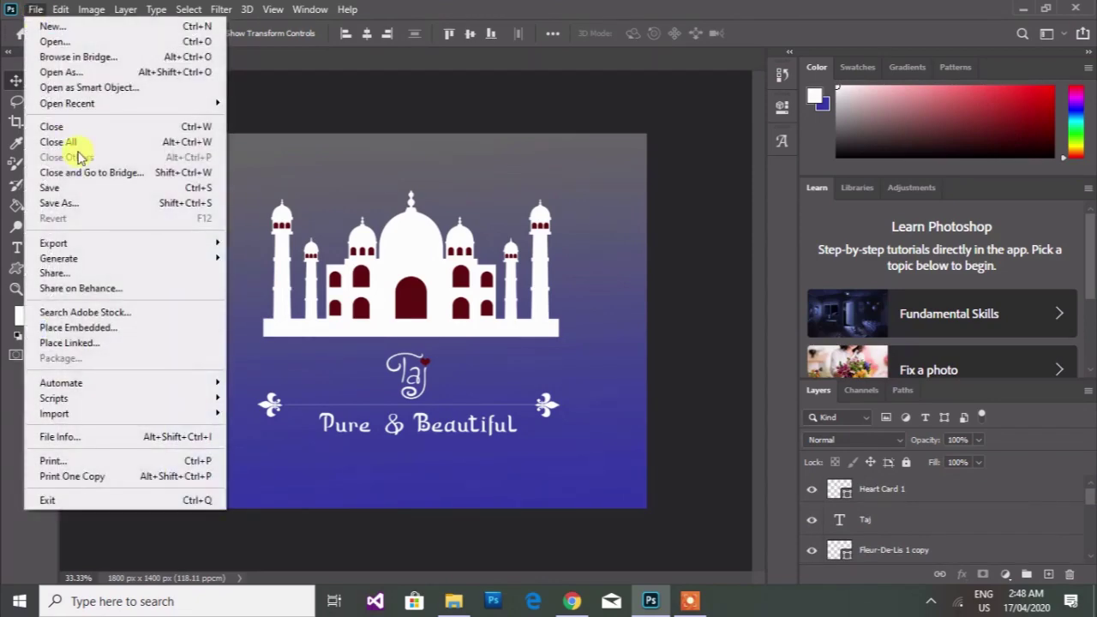
{"action": "left_click", "coordinate": [77, 210]}
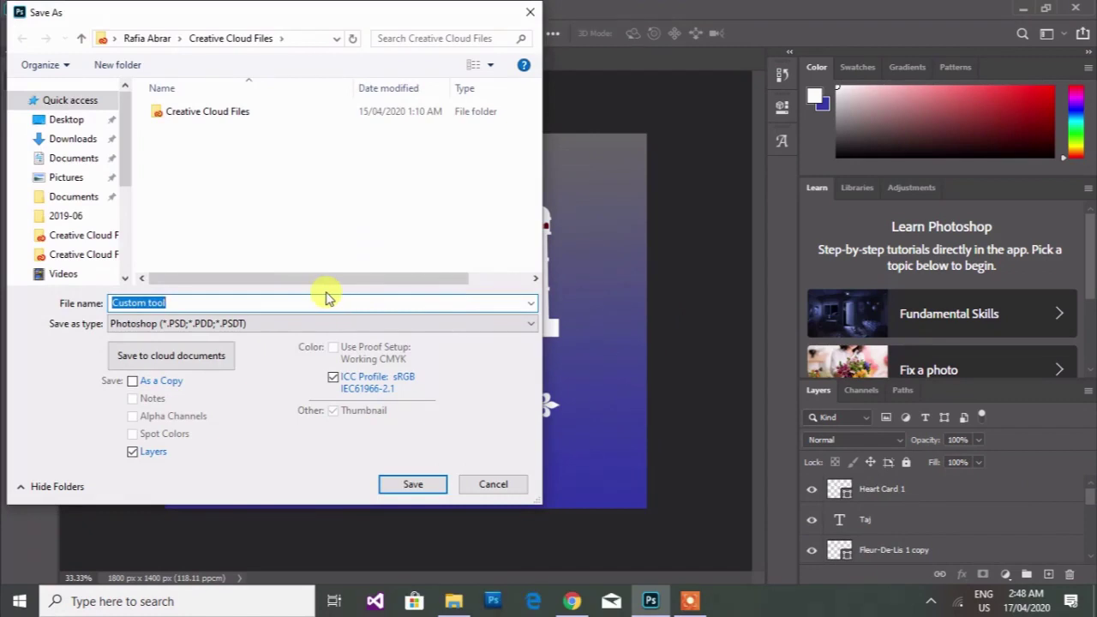
{"action": "key", "text": "BackSpace"}
{"action": "type", "text": "Y"}
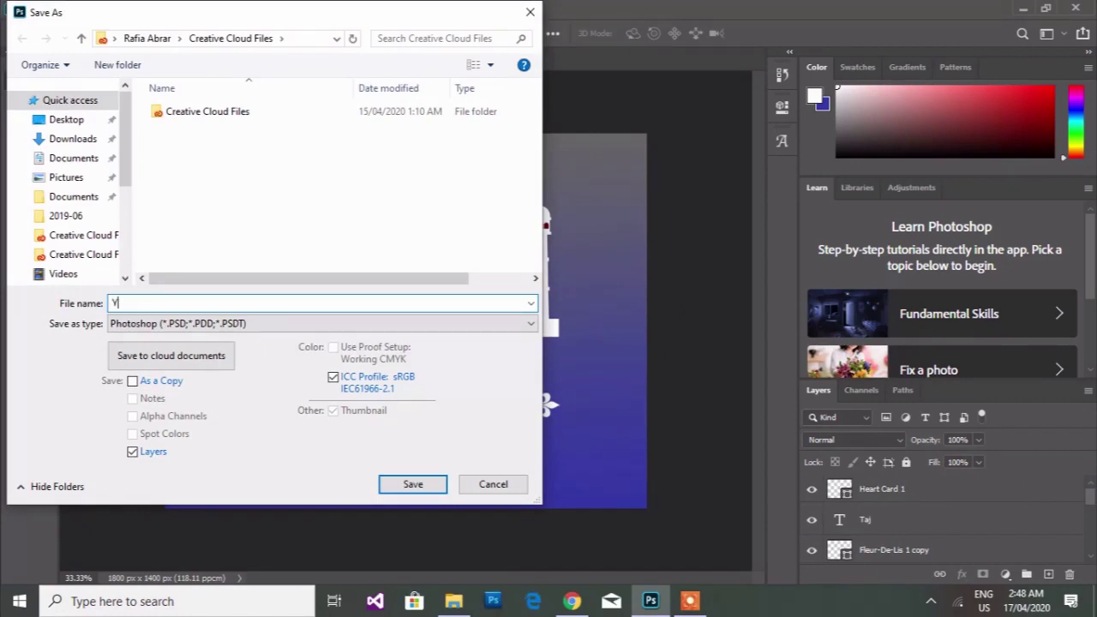
{"action": "type", "text": "Taj"}
{"action": "left_click", "coordinate": [289, 323]}
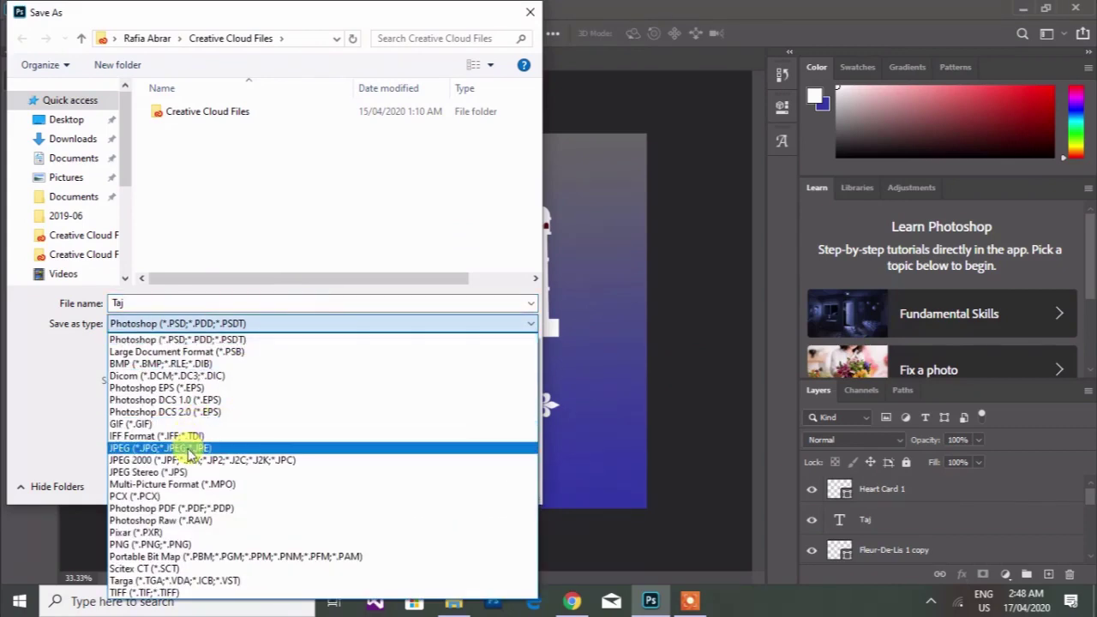
{"action": "left_click", "coordinate": [188, 449]}
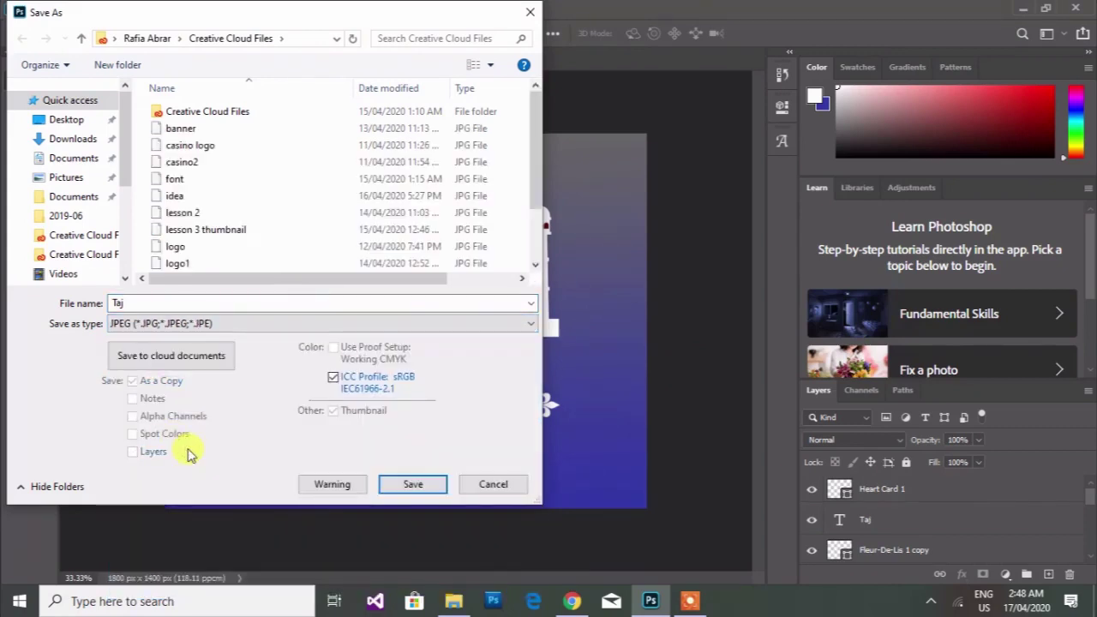
{"action": "left_click", "coordinate": [412, 484]}
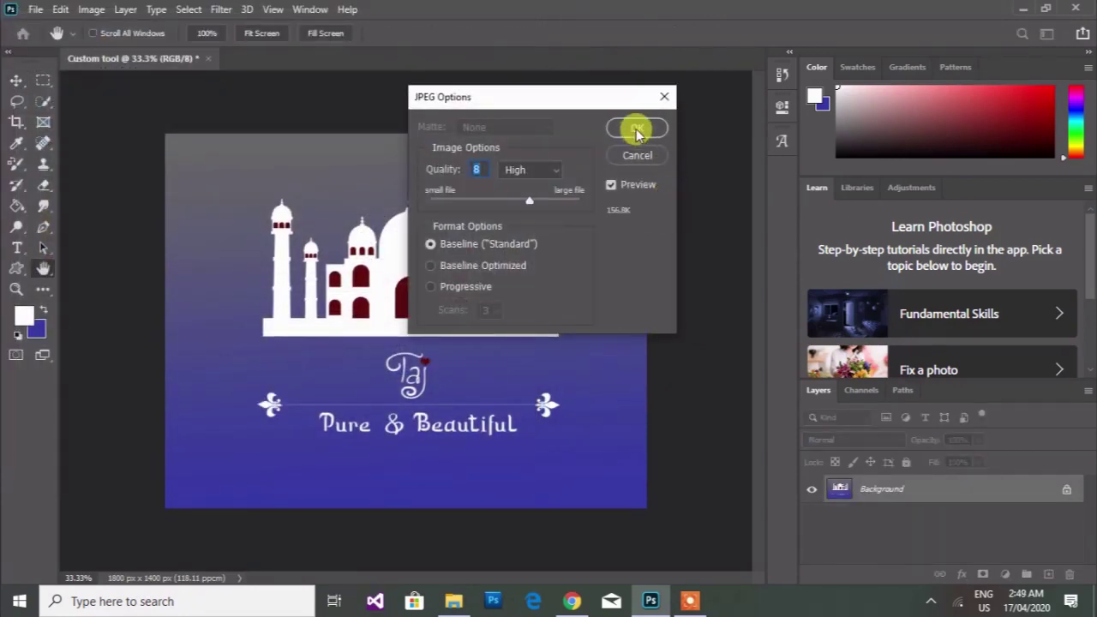
{"action": "left_click", "coordinate": [637, 129]}
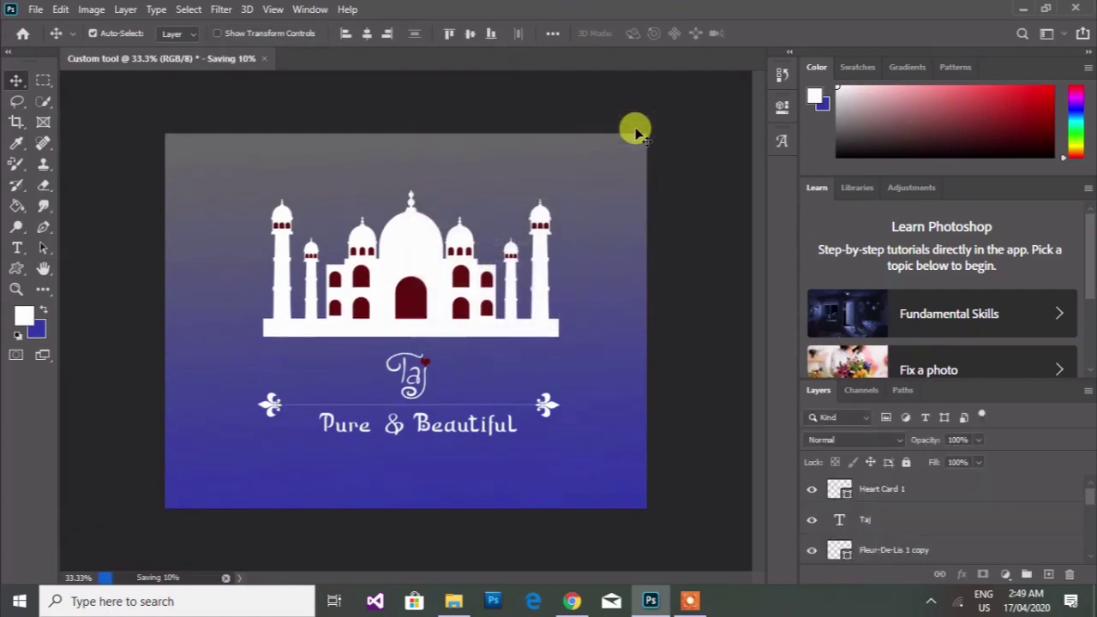
Step: Open the new 149 KB Taj JPG from Creative Cloud Files in File Explorer
{"action": "left_click", "coordinate": [453, 601]}
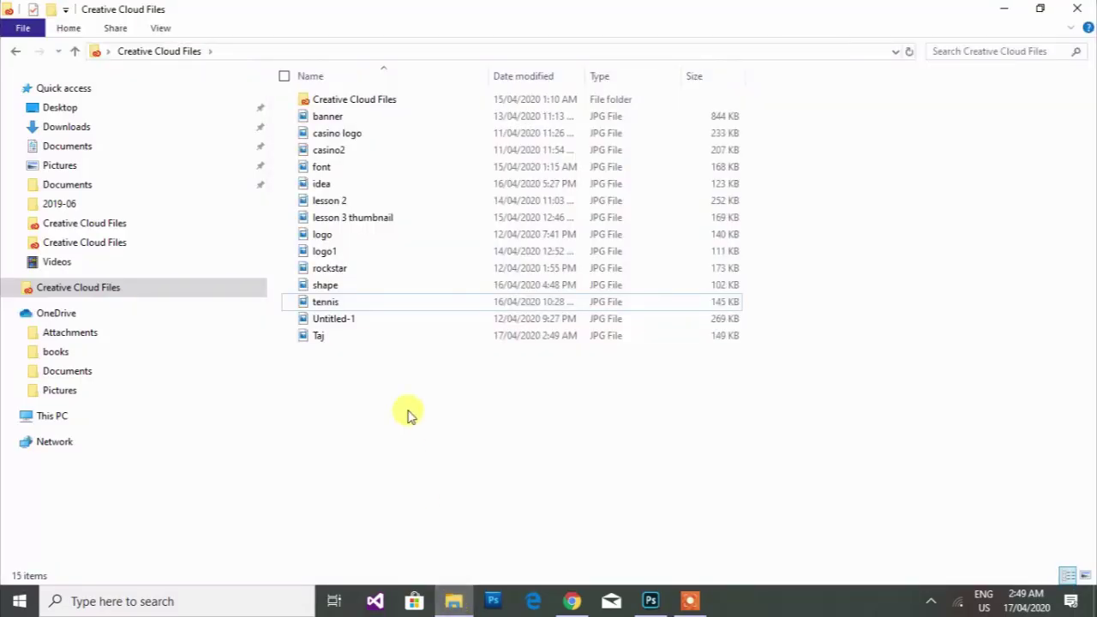
{"action": "left_click", "coordinate": [383, 335]}
{"action": "double_click", "coordinate": [383, 335]}
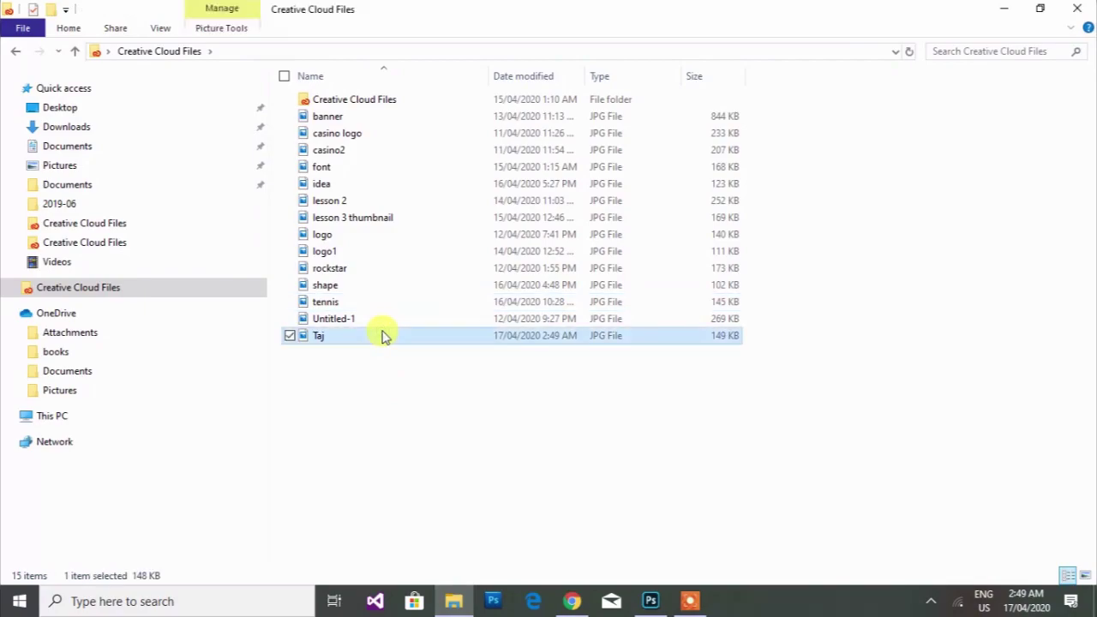